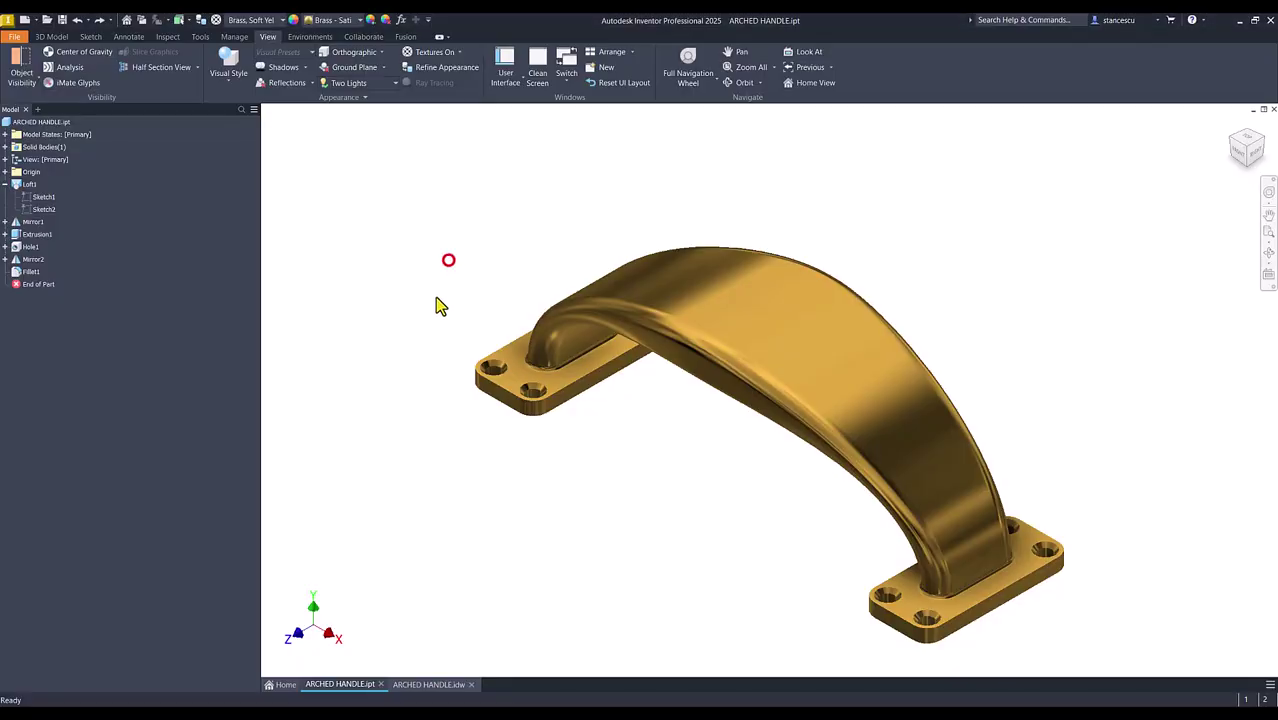
# - Switch to the ARCHED HANDLE.idw drawing and inspect the 20 width dimension in section A-A
pyautogui.press('F6')
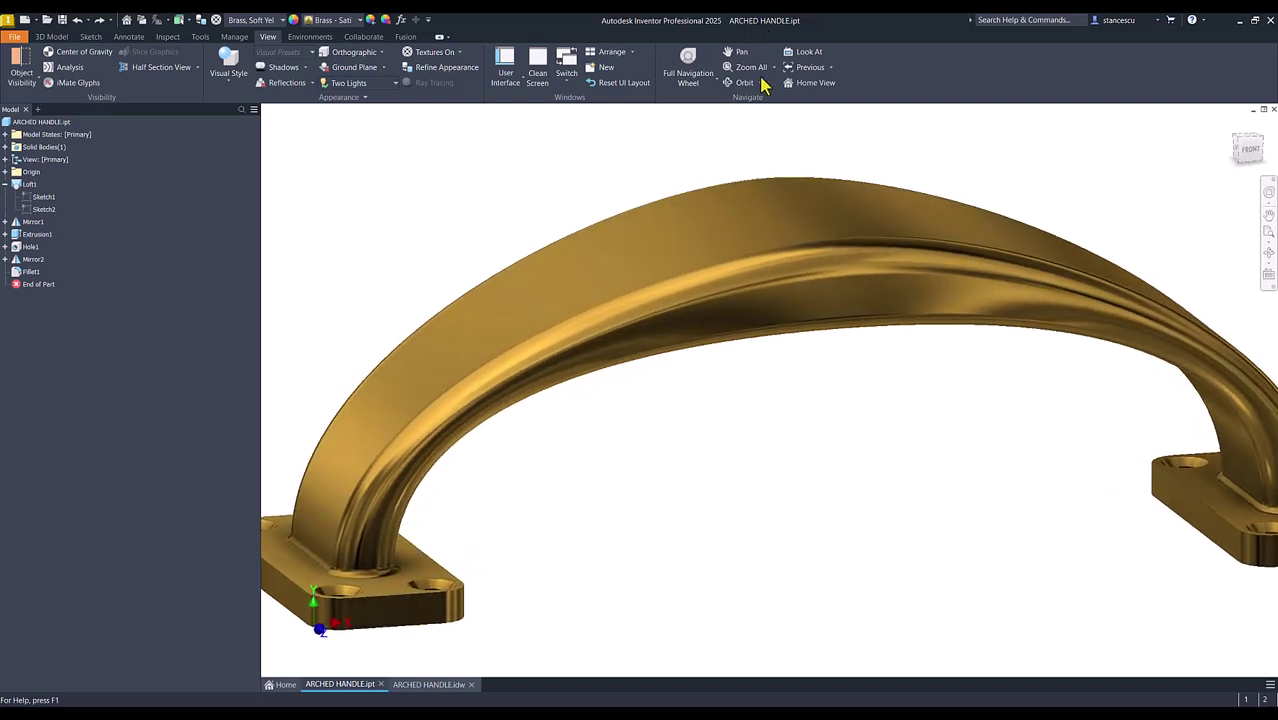
pyautogui.press('F6')
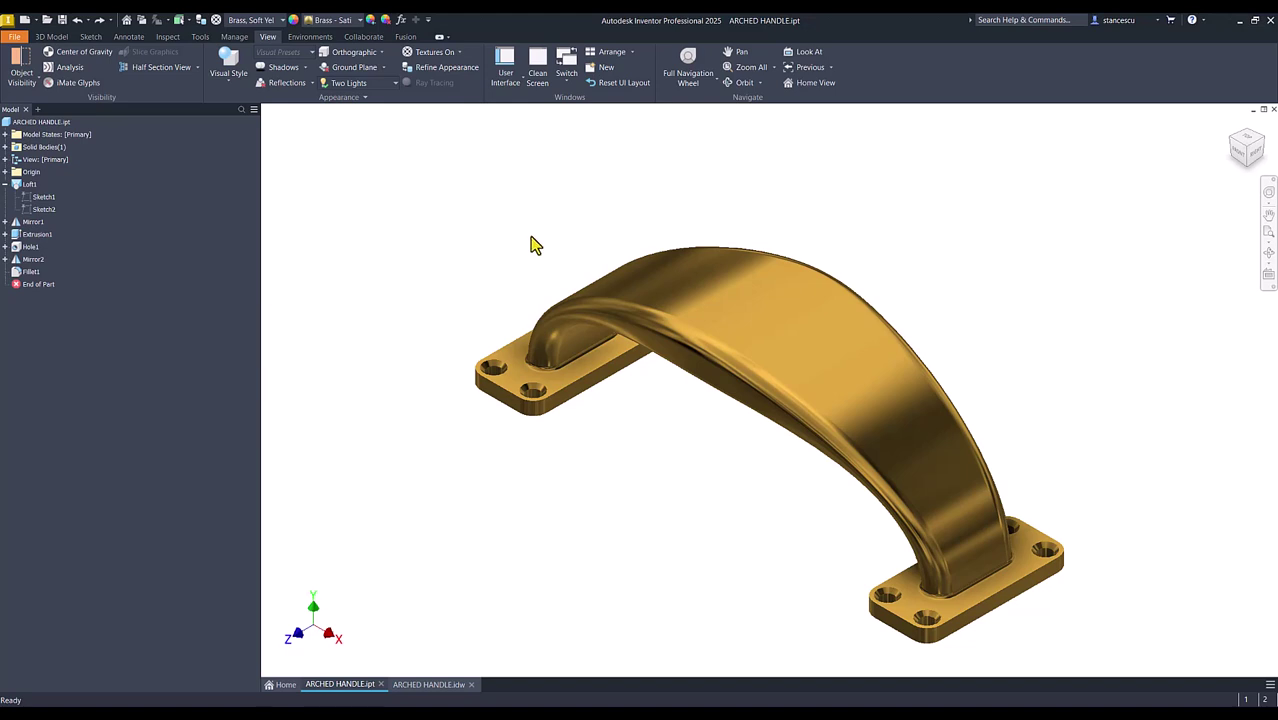
pyautogui.click(433, 686)
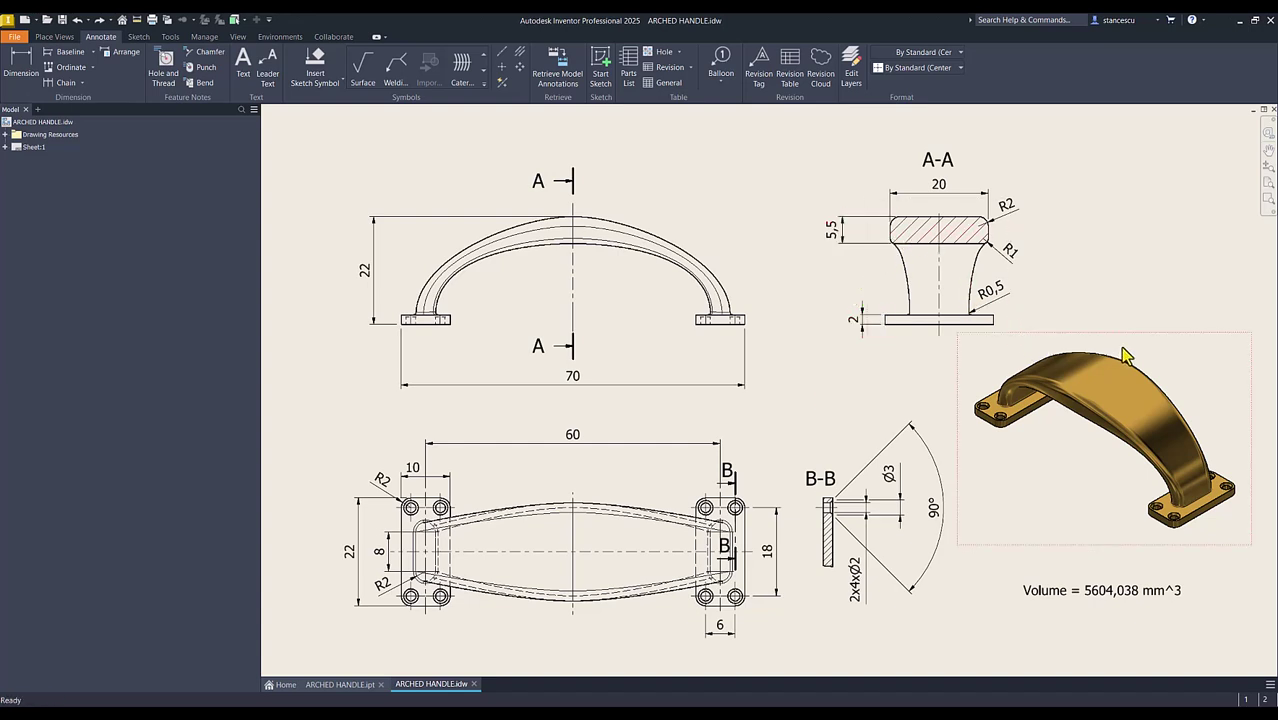
pyautogui.click(939, 193)
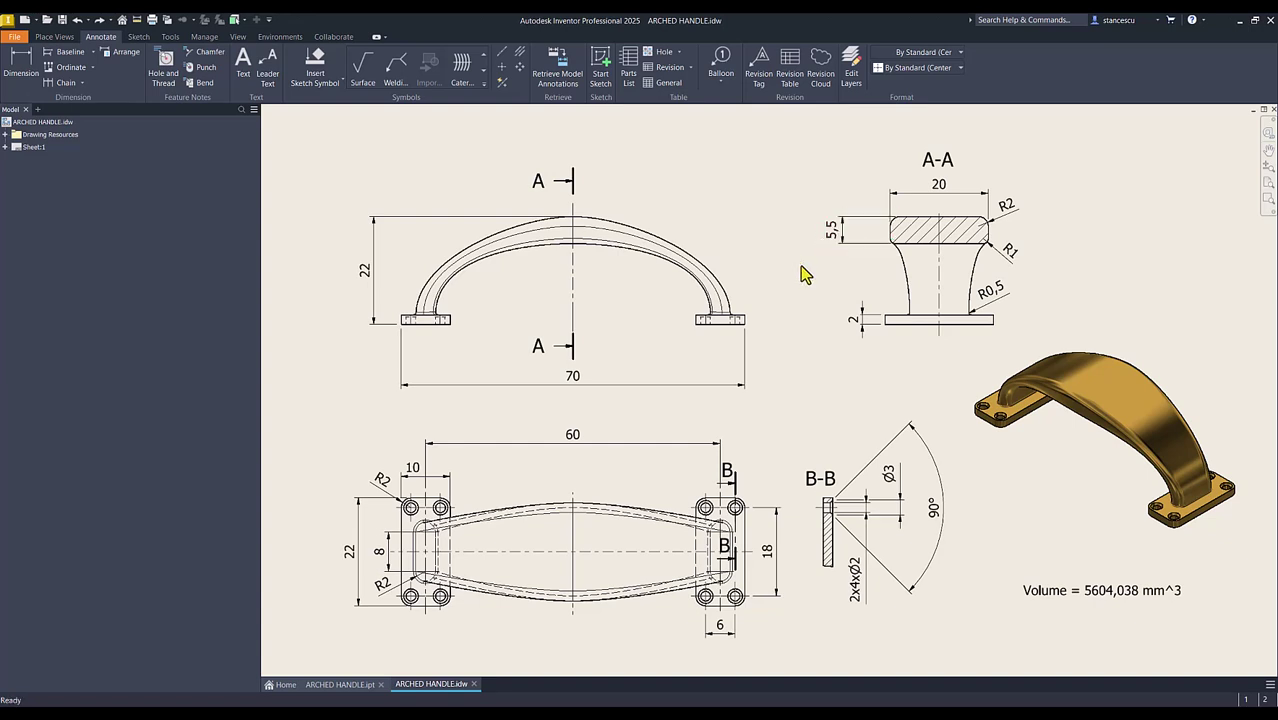
pyautogui.click(787, 190)
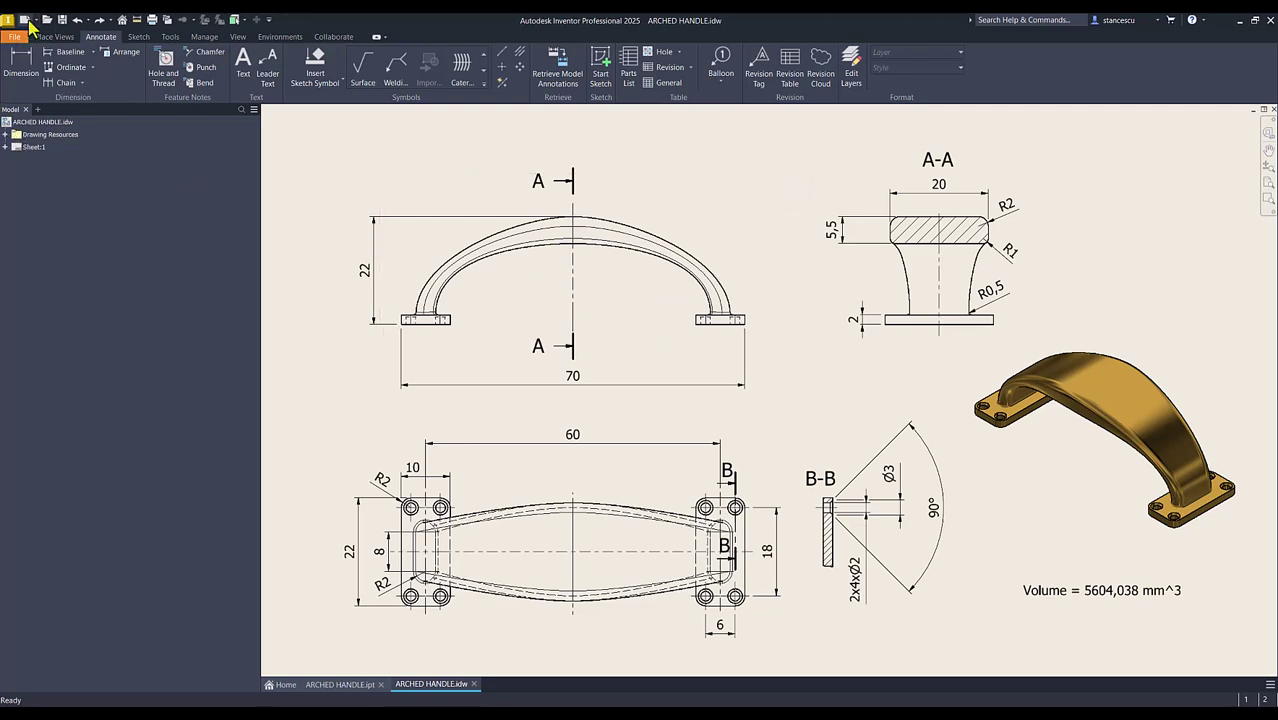
# - Create a new part from the Standard (mm) template and start a sketch on the XZ plane
pyautogui.click(25, 19)
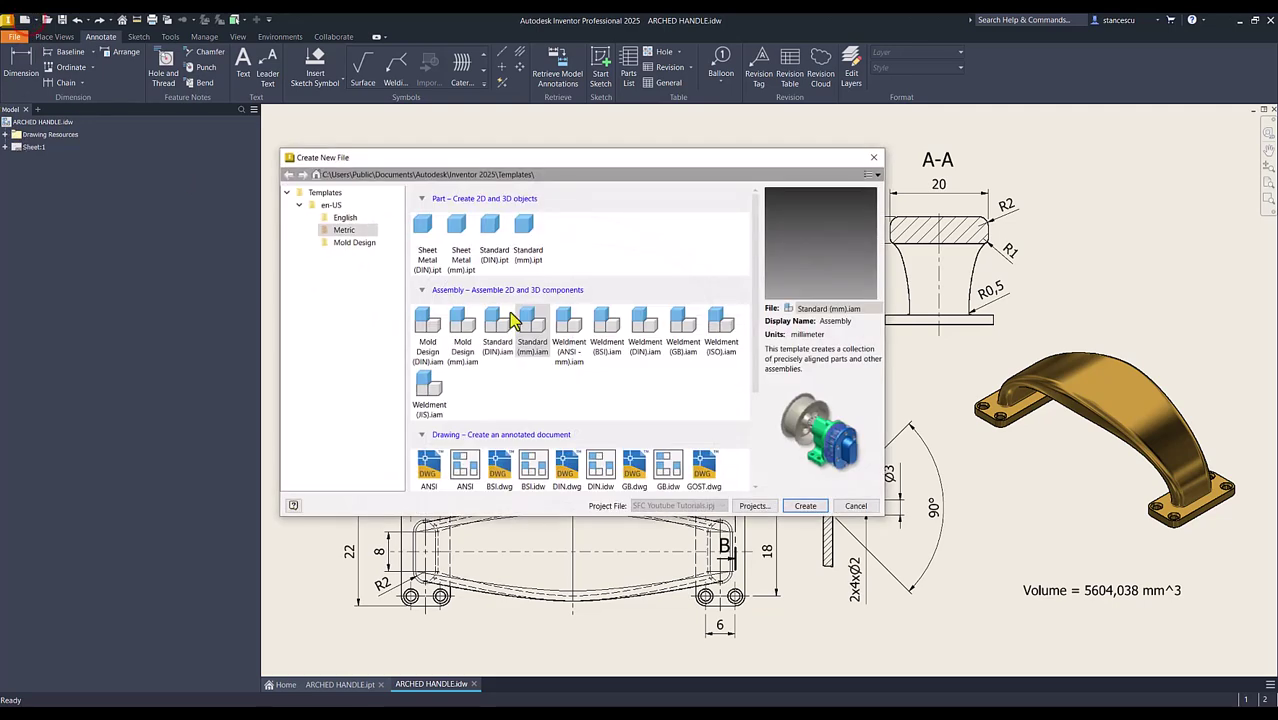
pyautogui.click(525, 228)
pyautogui.doubleClick(525, 228)
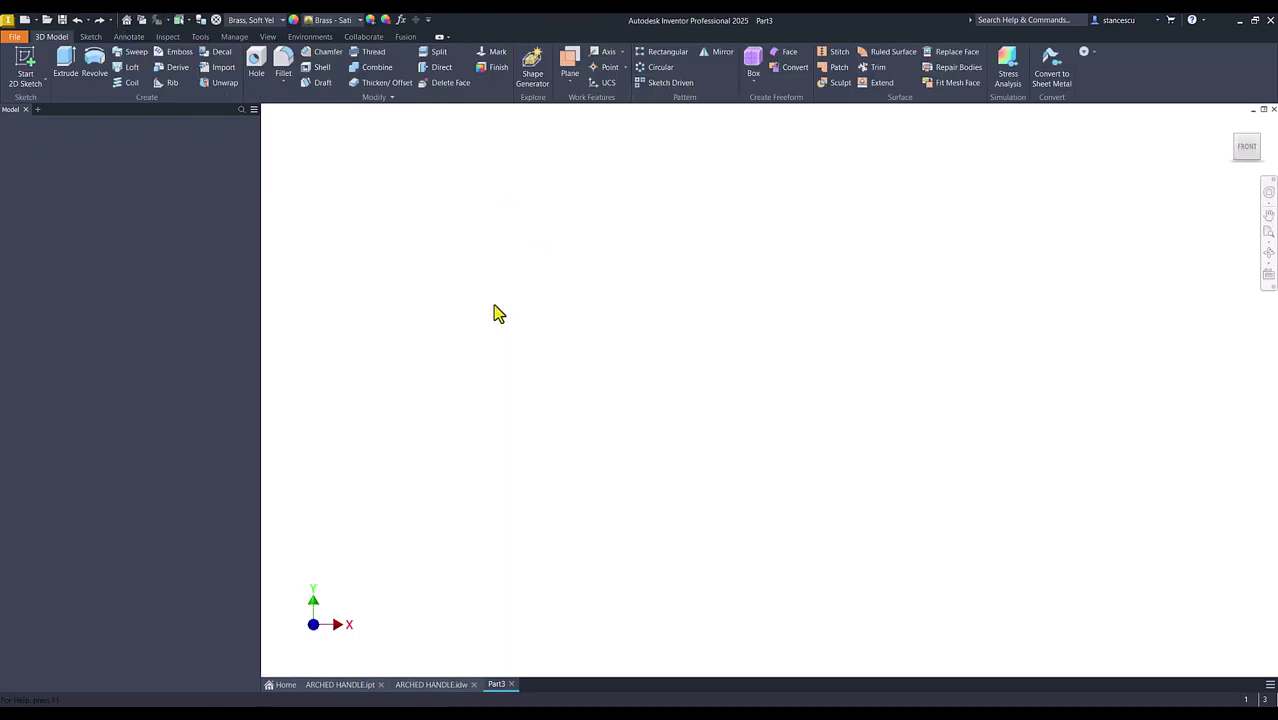
pyautogui.click(26, 70)
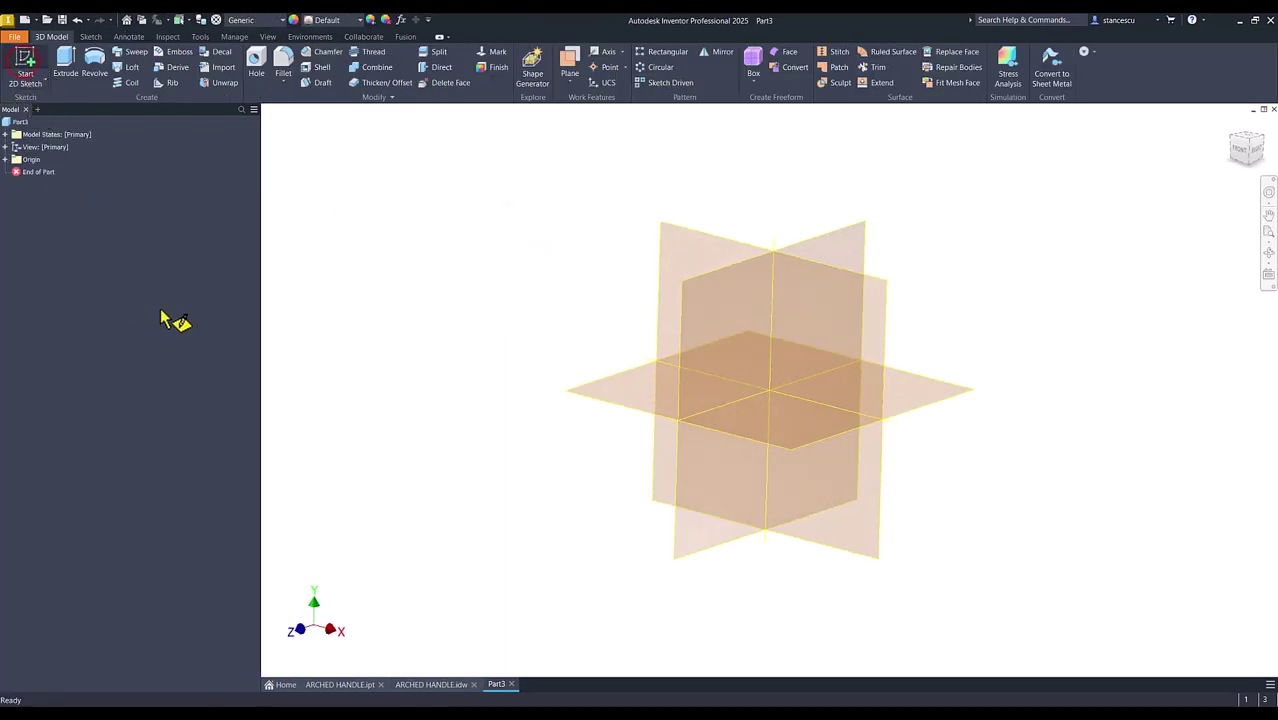
pyautogui.click(612, 380)
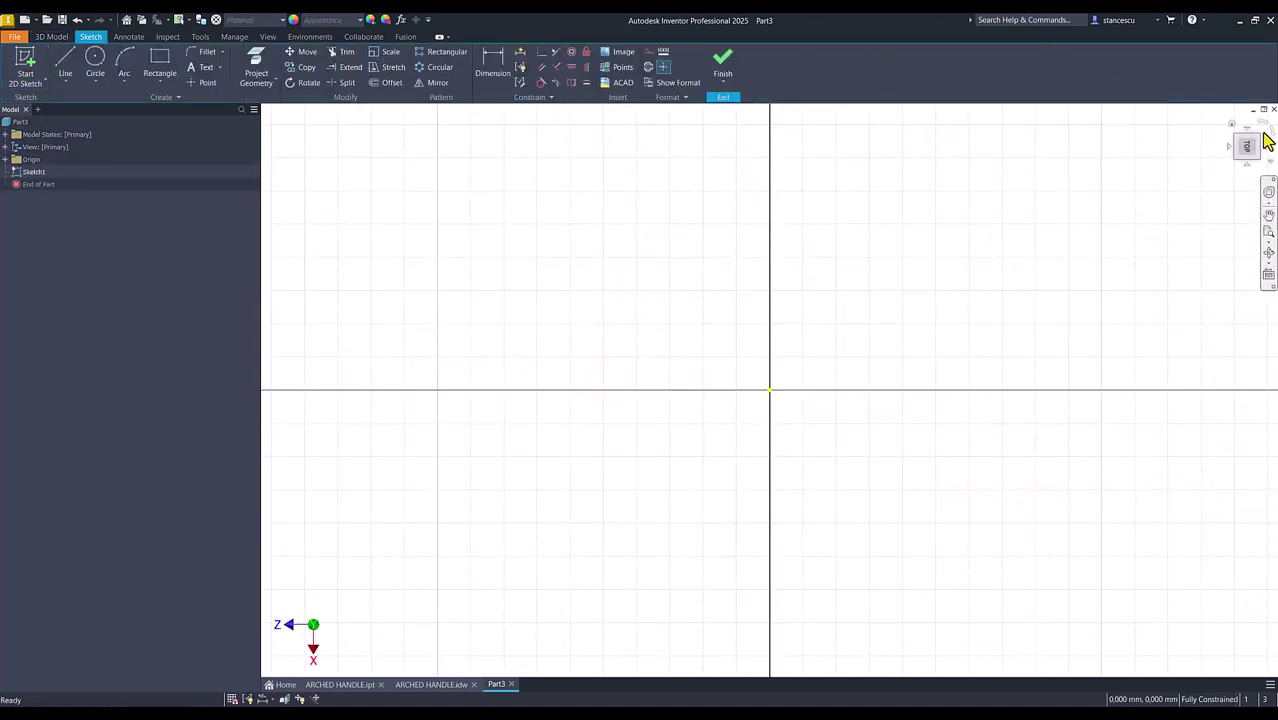
pyautogui.click(1262, 126)
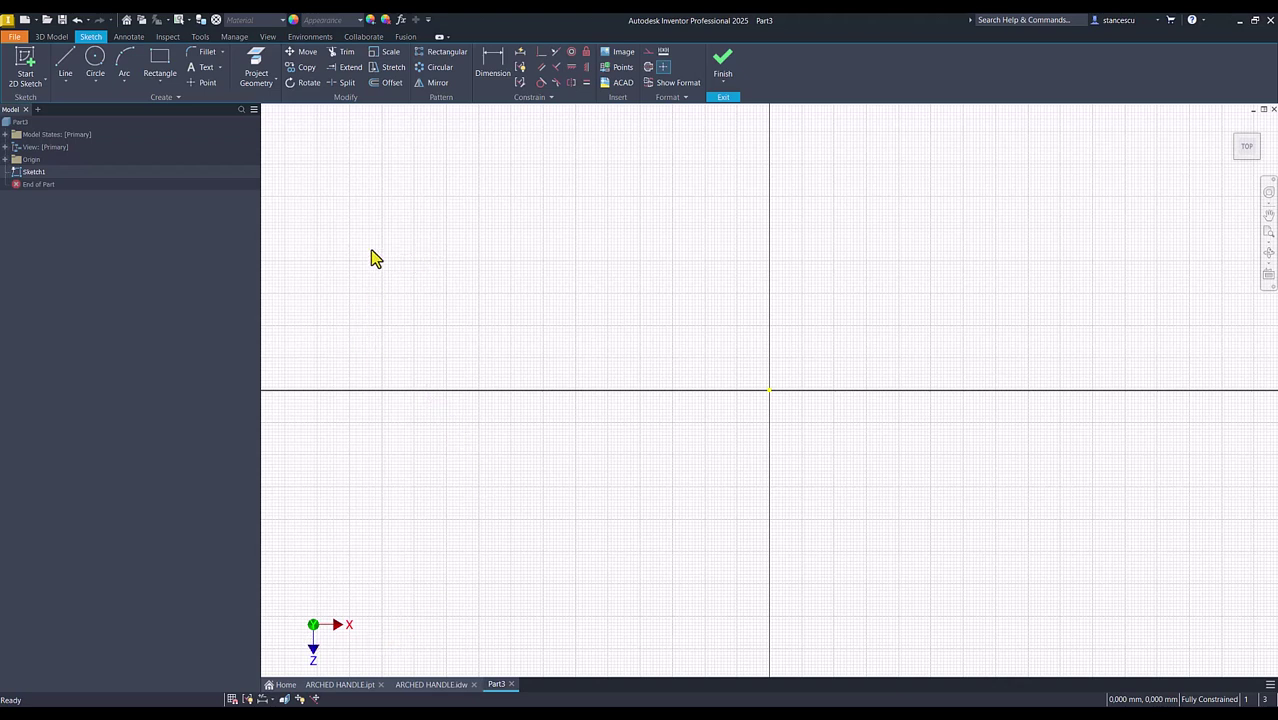
# - Draw a vertical center-to-center slot to the left of the origin
pyautogui.click(160, 83)
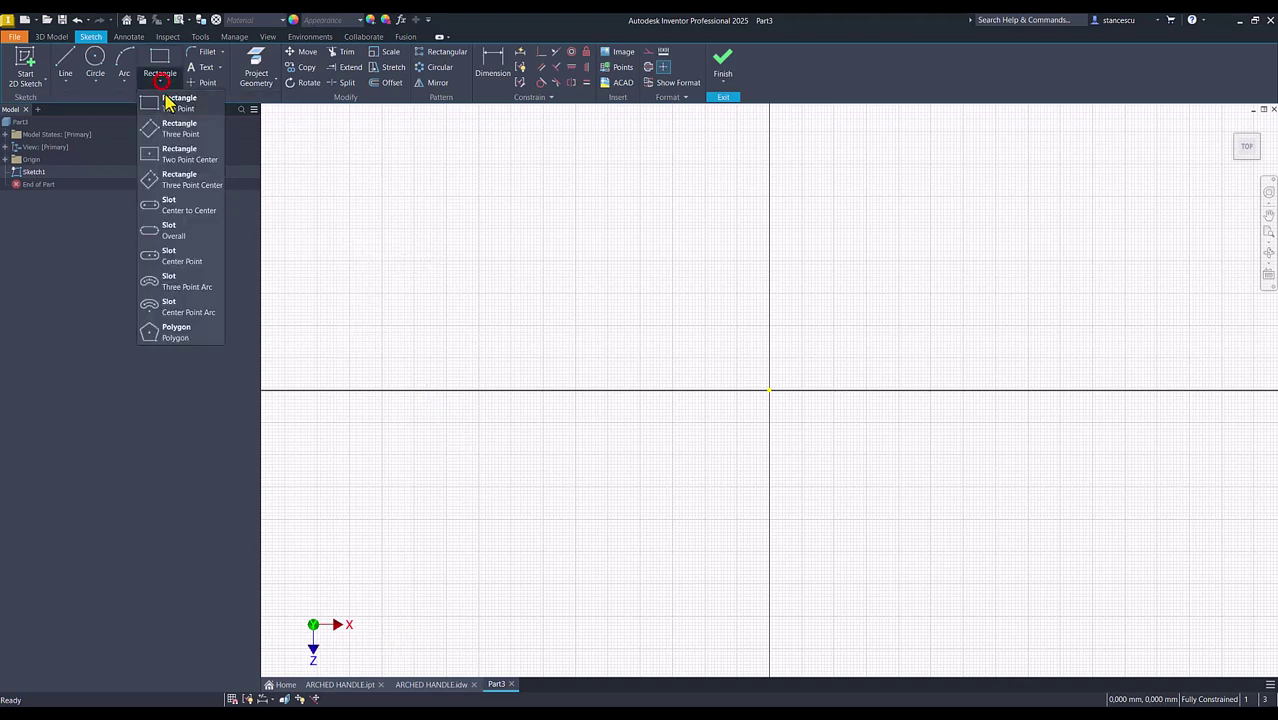
pyautogui.click(170, 209)
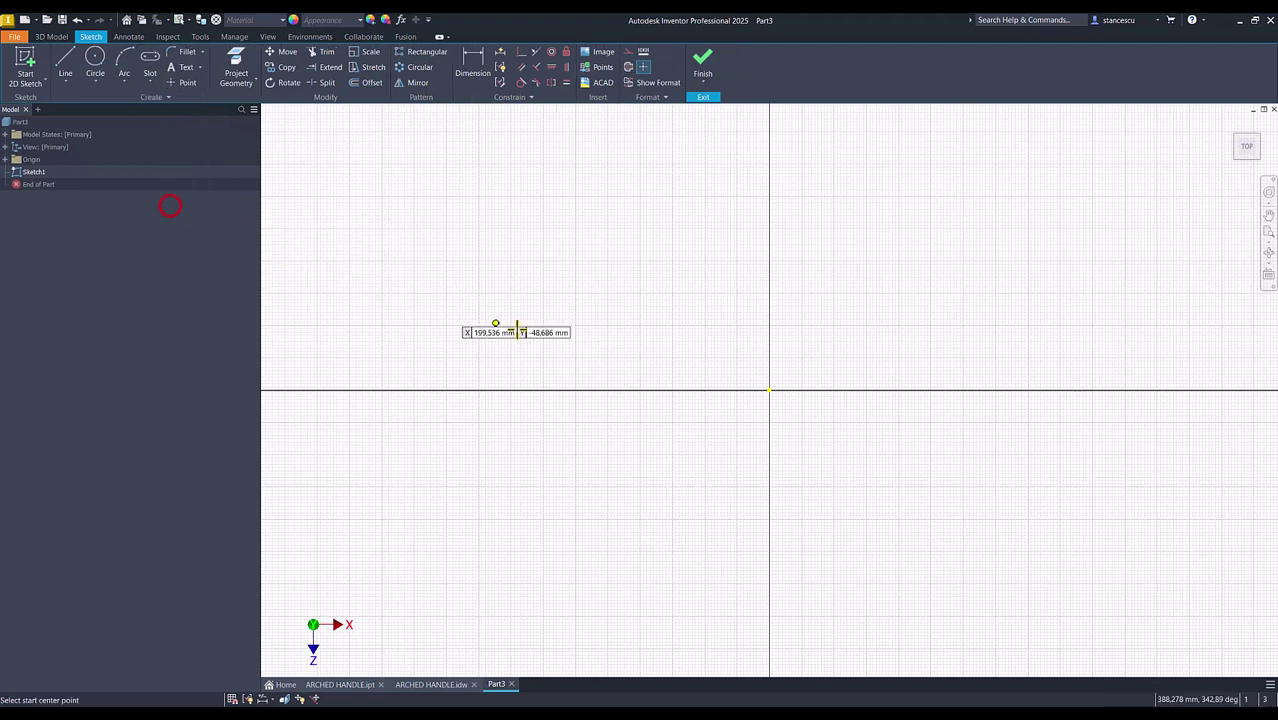
pyautogui.click(611, 406)
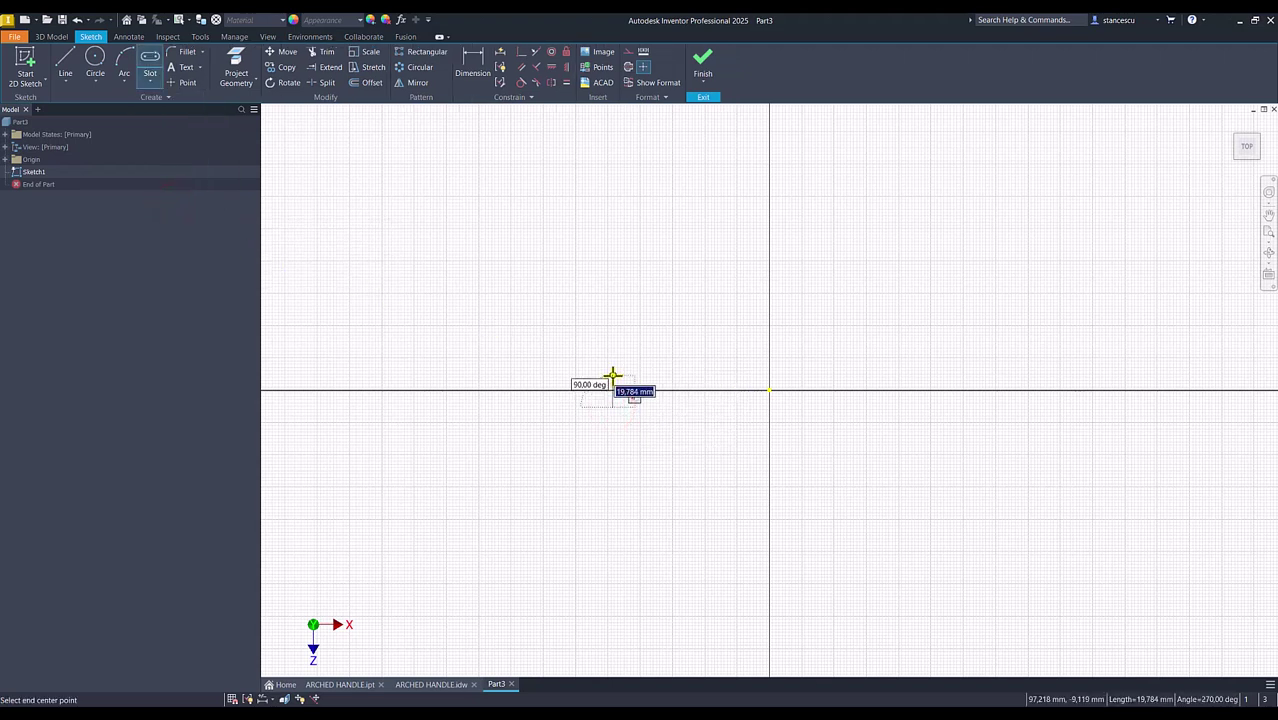
pyautogui.click(611, 377)
pyautogui.click(625, 378)
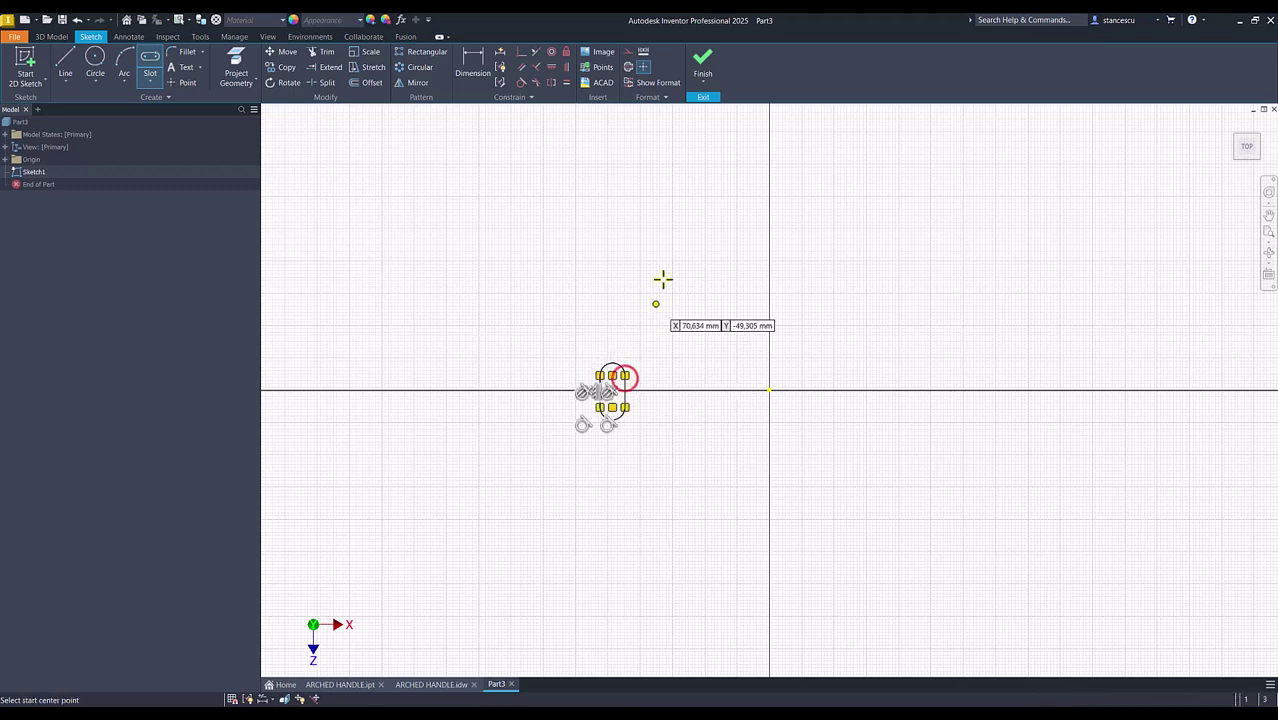
pyautogui.press('Num_Lock')
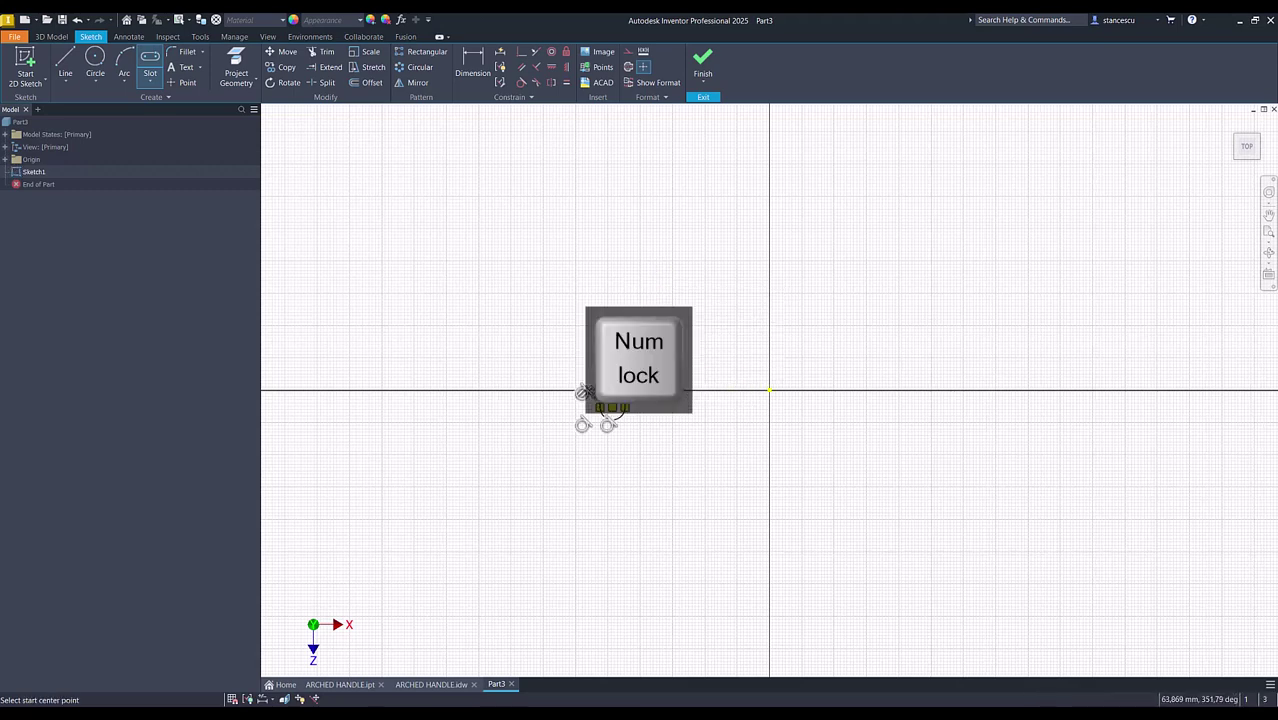
pyautogui.scroll(8, 662, 345)
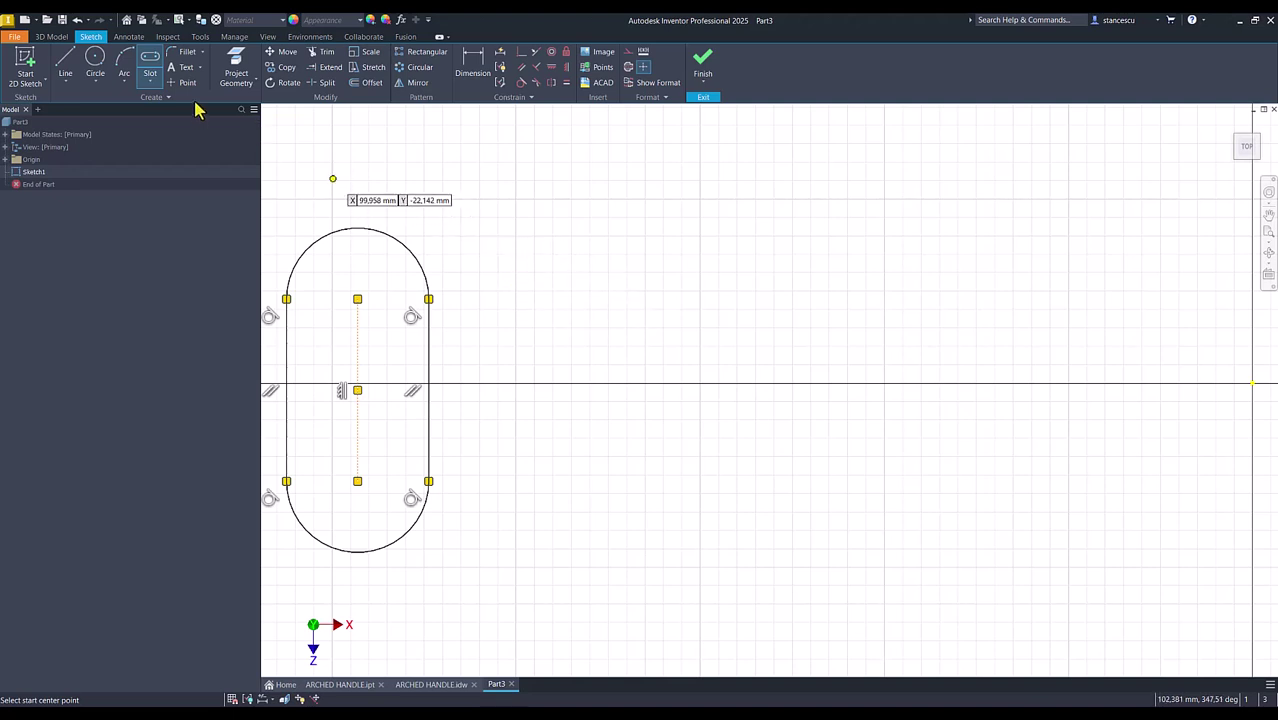
# - Dimension the slot with an 8 mm length and a 2 mm end radius
pyautogui.click(468, 62)
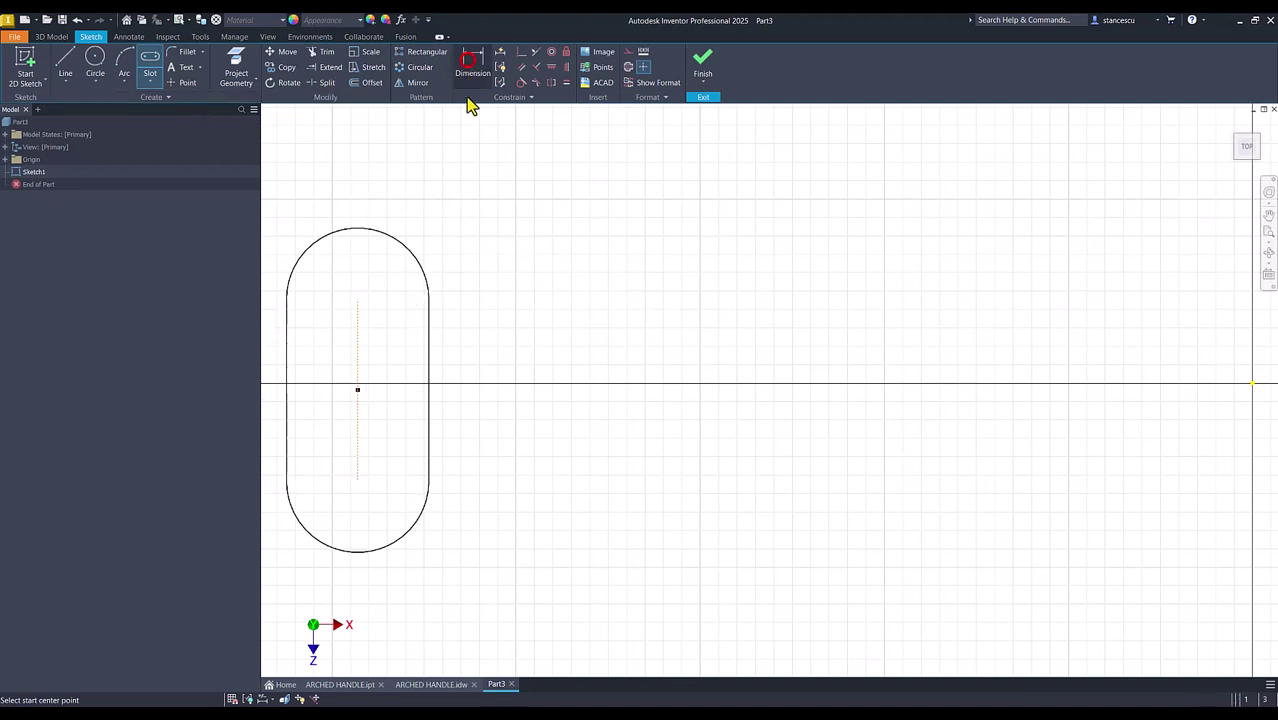
pyautogui.click(357, 348)
pyautogui.click(521, 356)
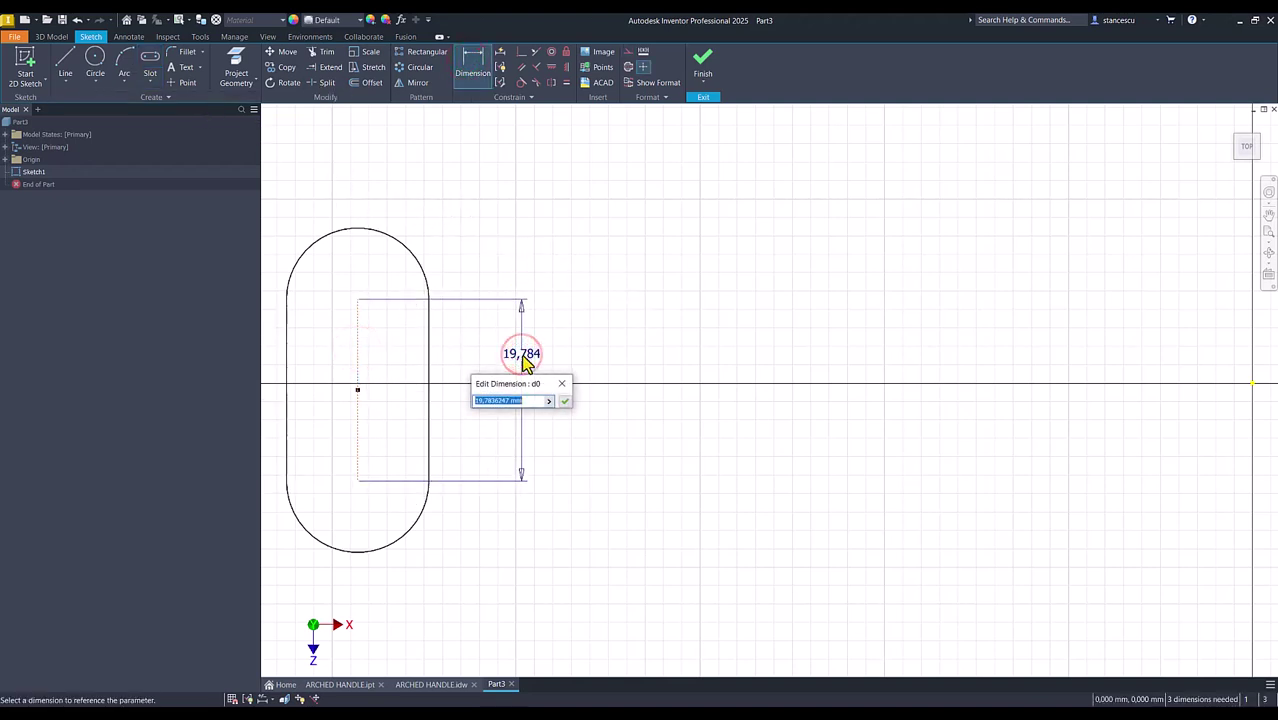
pyautogui.write('8')
pyautogui.press('Return')
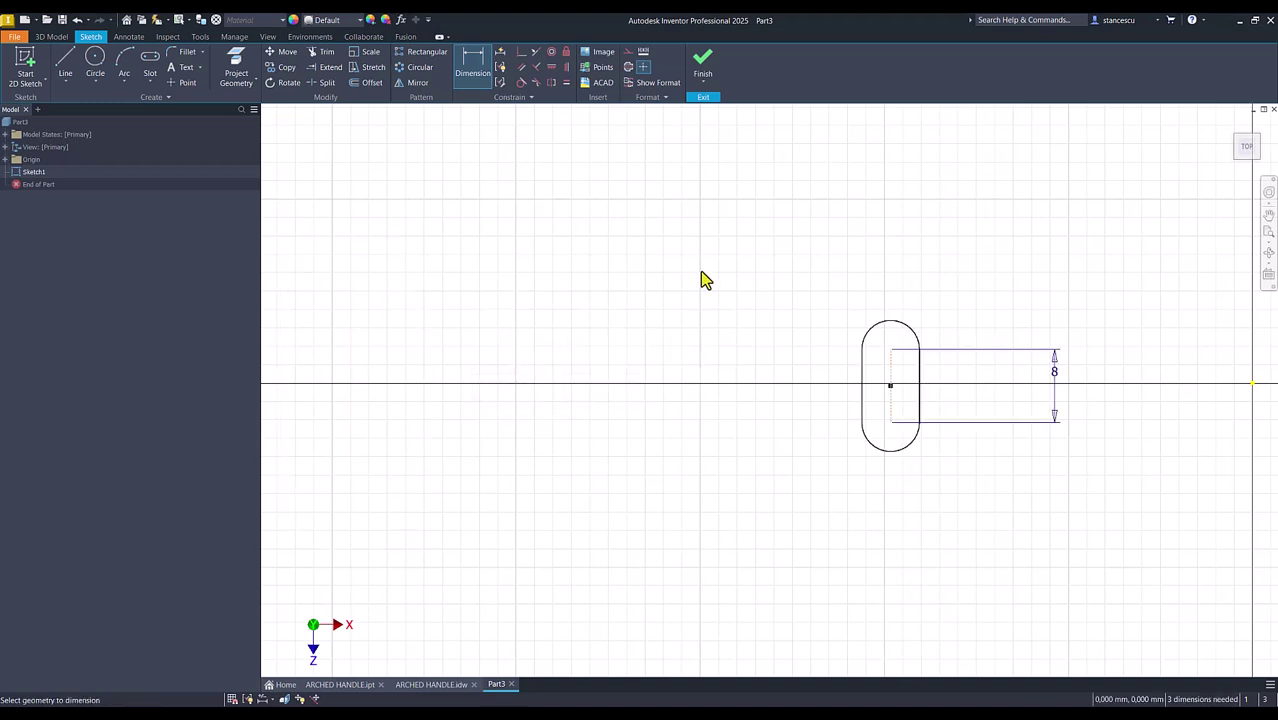
pyautogui.click(868, 332)
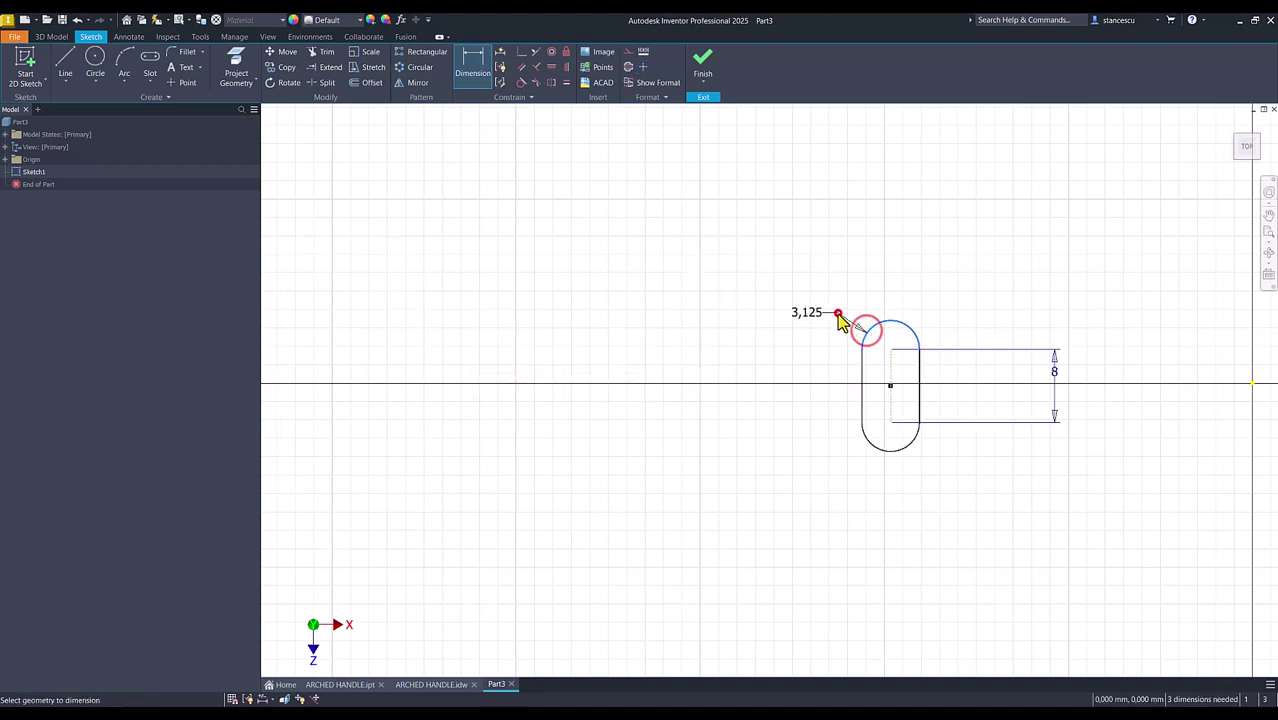
pyautogui.click(839, 315)
pyautogui.write('2')
pyautogui.press('Return')
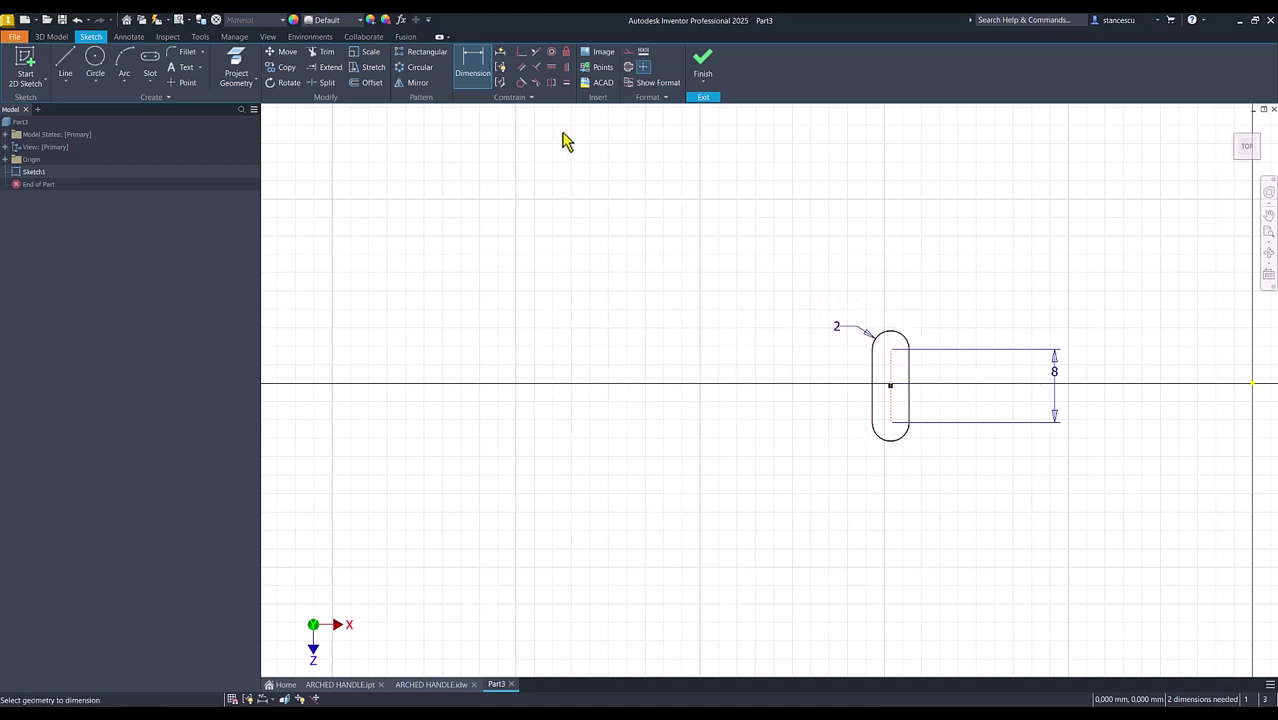
# - Align the slot's centre point horizontally with the sketch origin
pyautogui.click(552, 67)
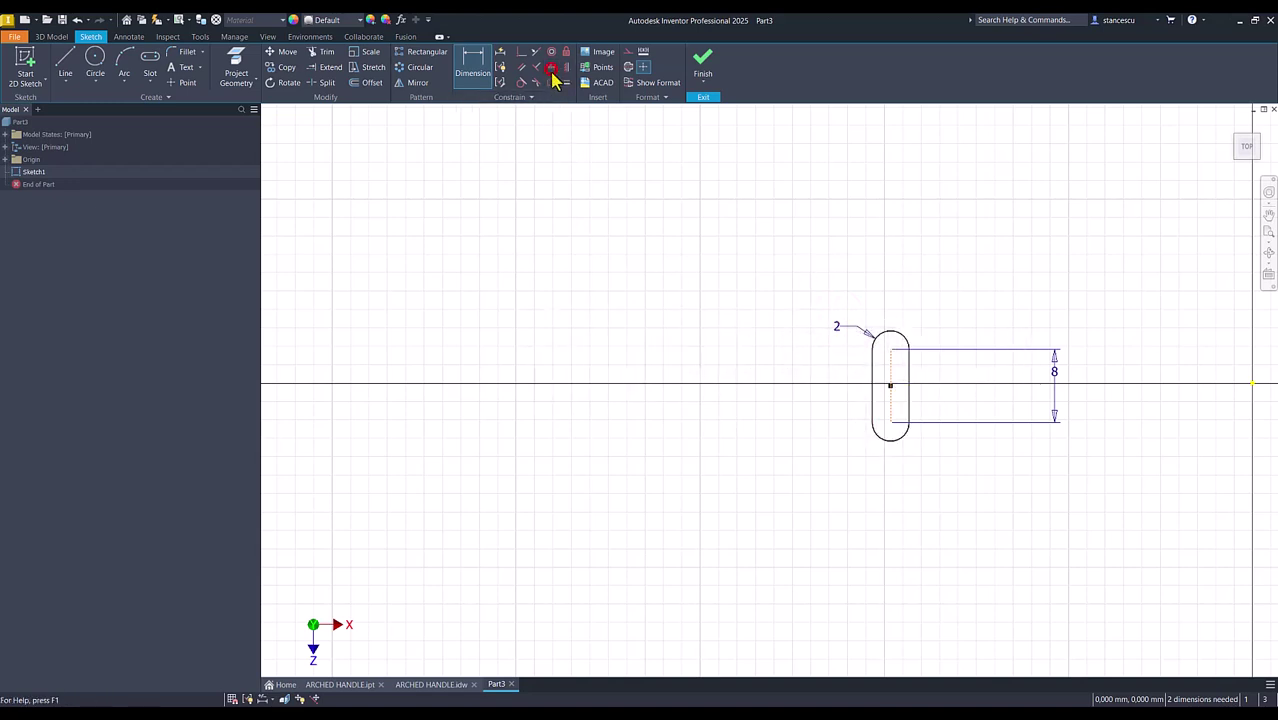
pyautogui.click(892, 386)
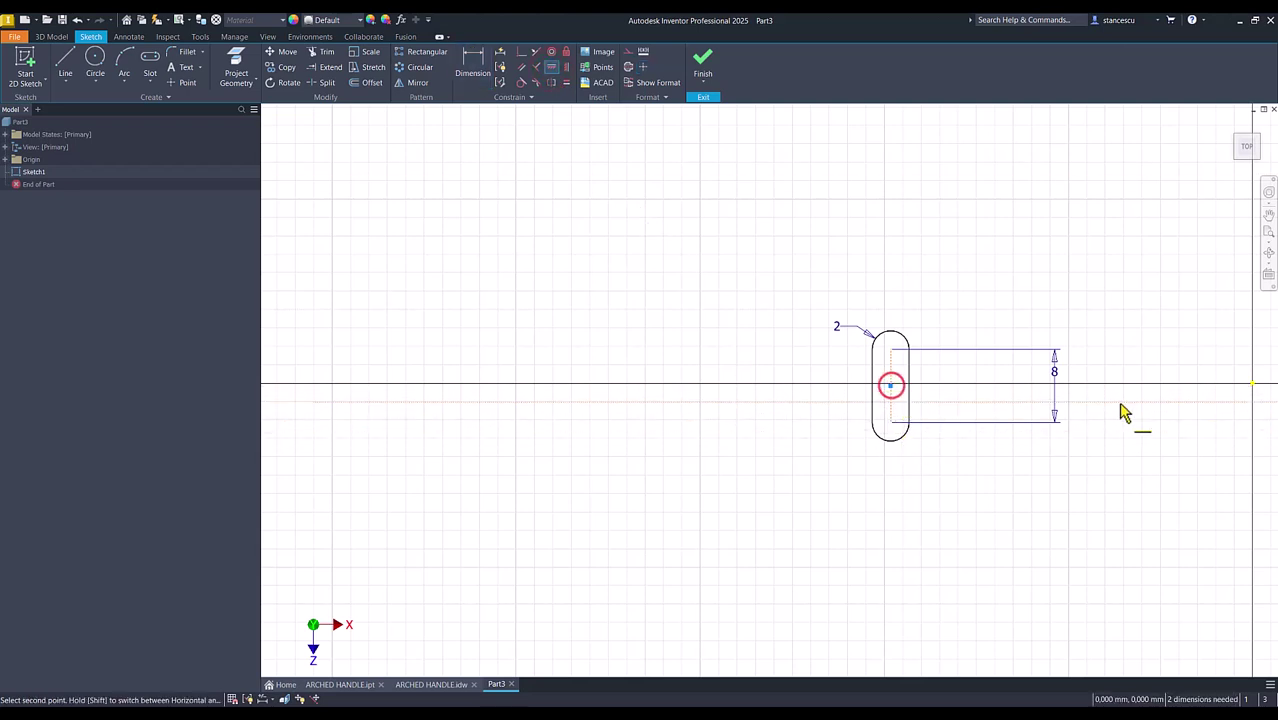
pyautogui.click(1253, 386)
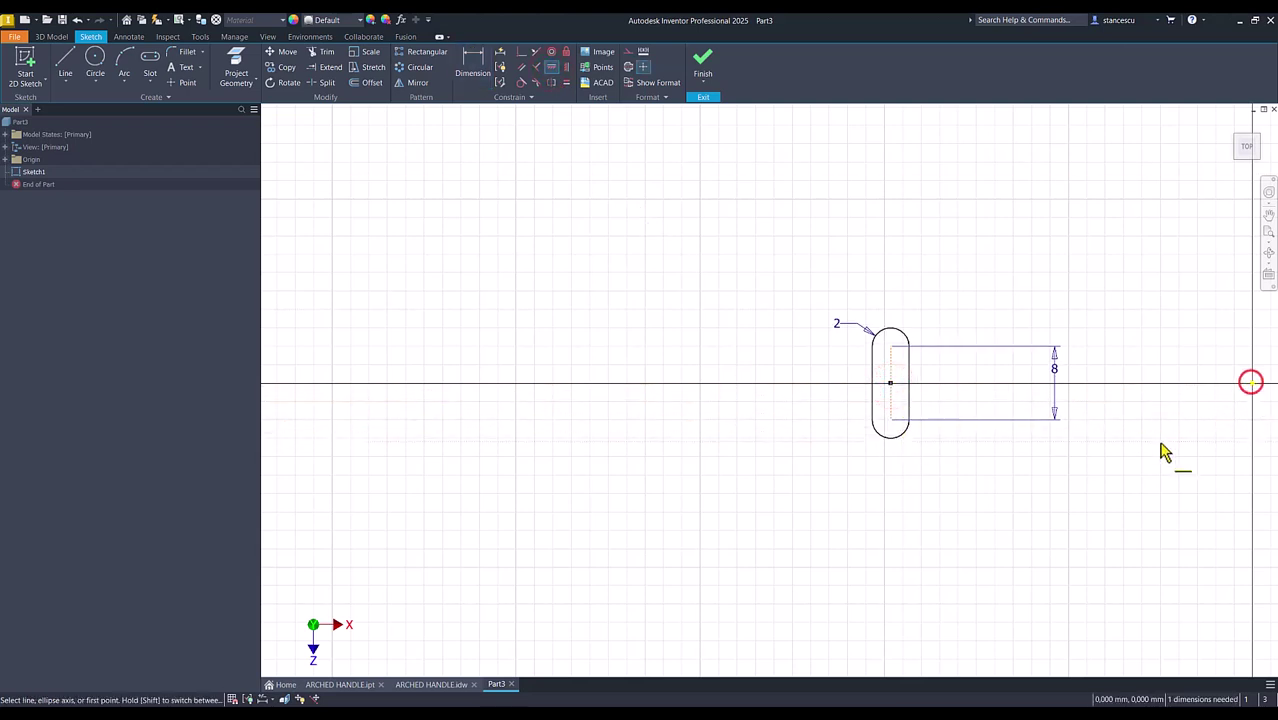
pyautogui.moveTo(772, 444)
pyautogui.mouseDown(button='middle')
pyautogui.moveTo(551, 439)
pyautogui.moveTo(542, 428)
pyautogui.mouseUp(button='middle')
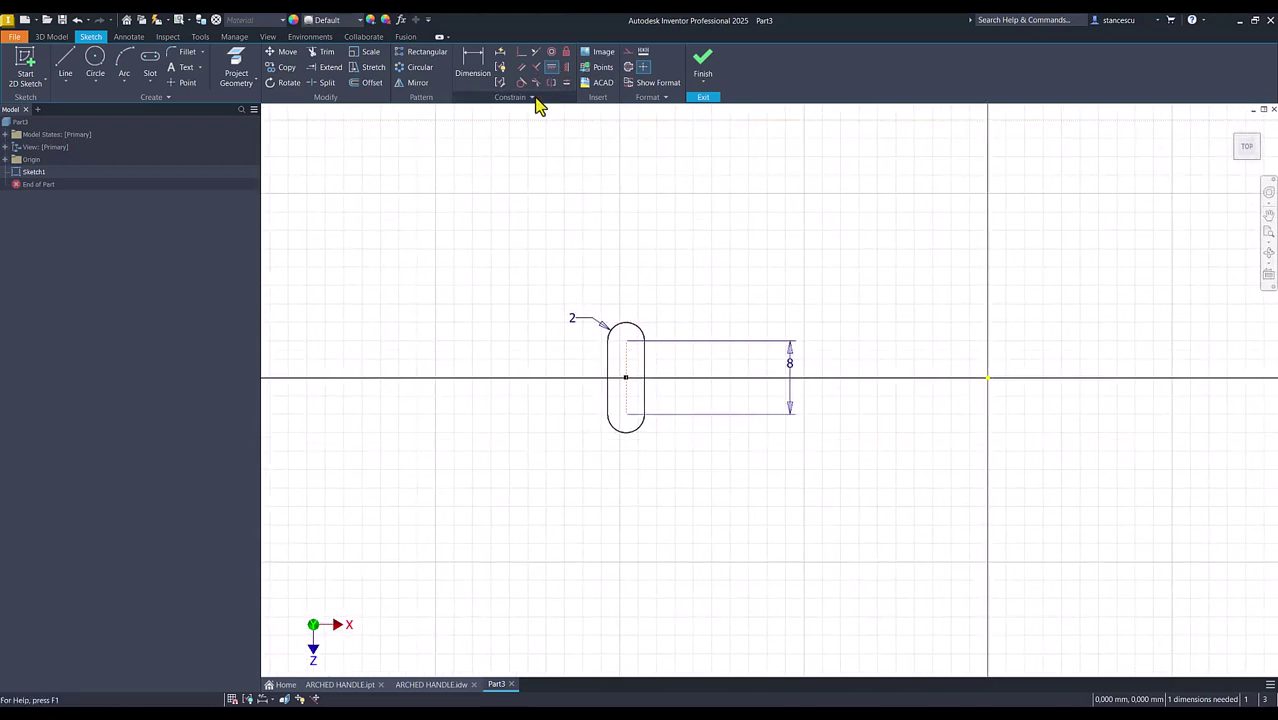
# - Dimension the slot centre's distance from the origin as 30 (60/2), checked against the drawing
pyautogui.click(476, 62)
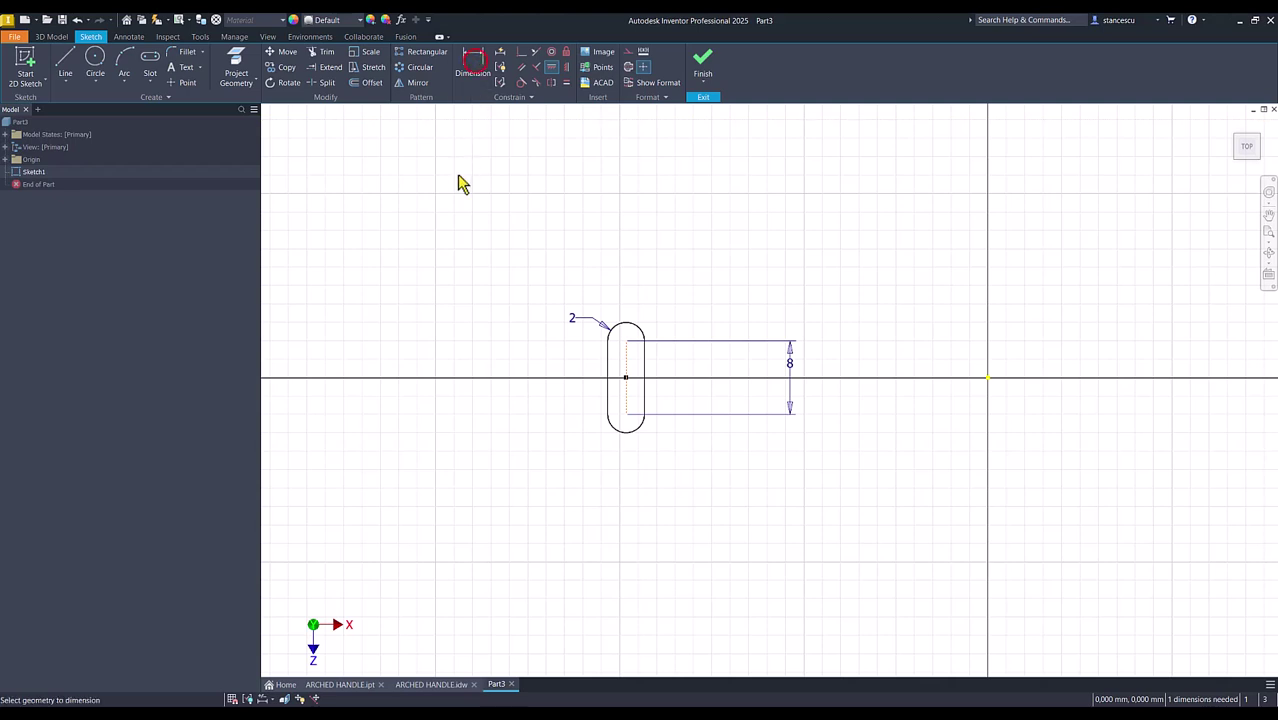
pyautogui.click(441, 685)
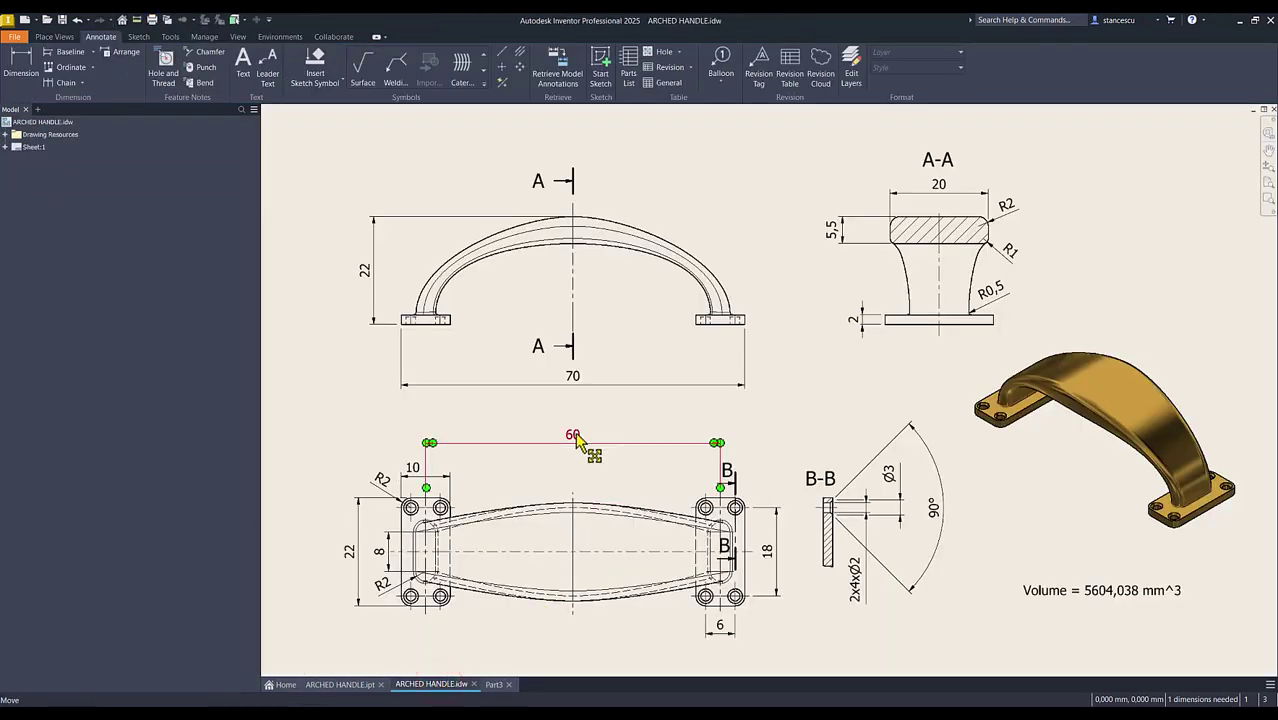
pyautogui.click(494, 685)
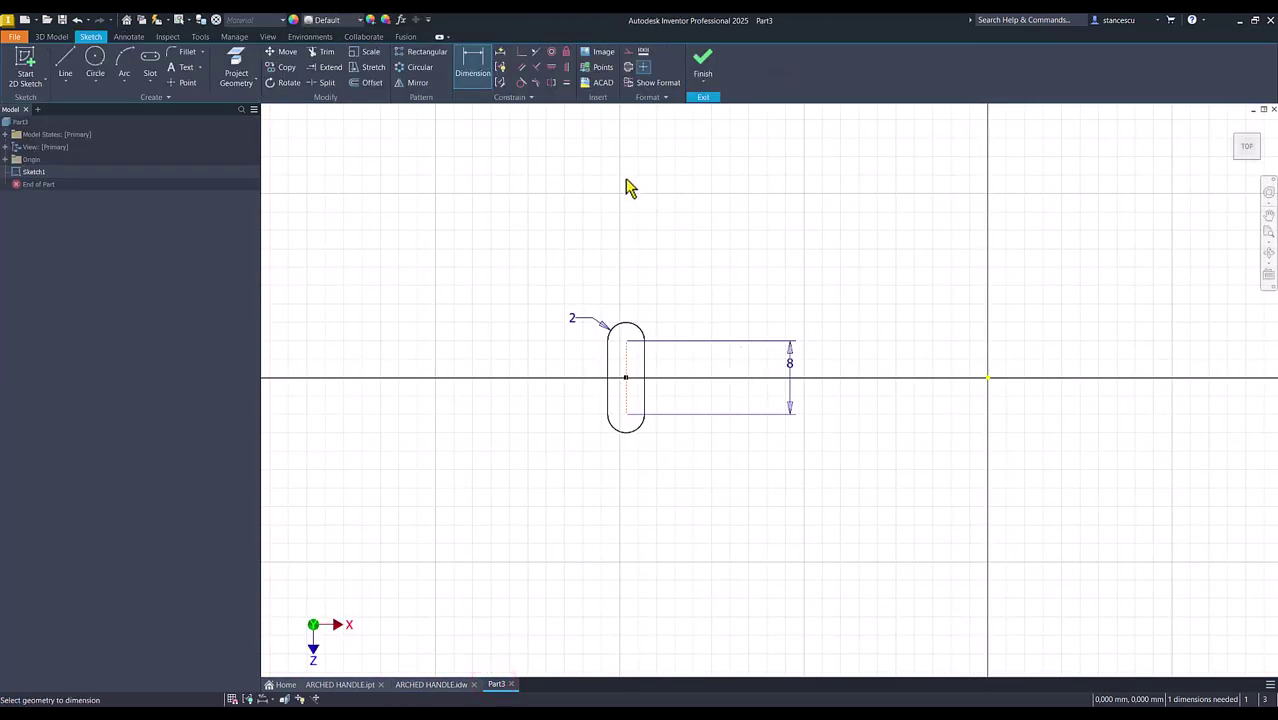
pyautogui.click(626, 356)
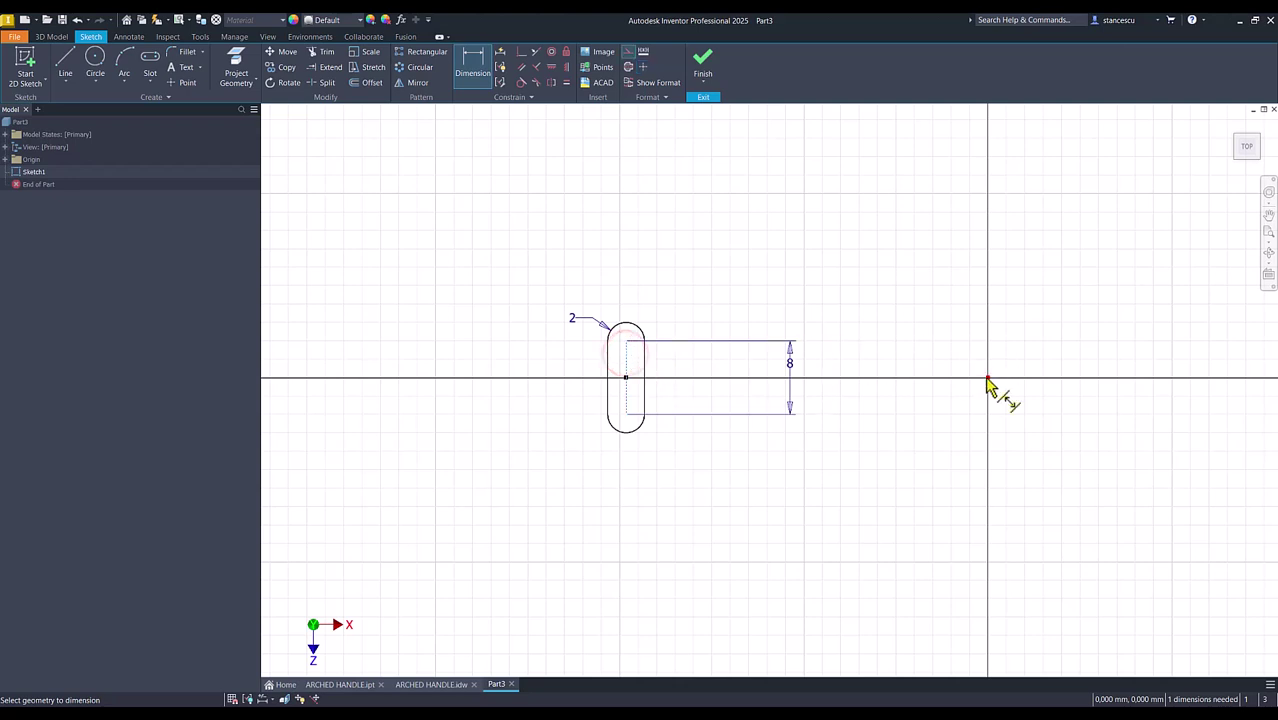
pyautogui.click(988, 380)
pyautogui.click(838, 256)
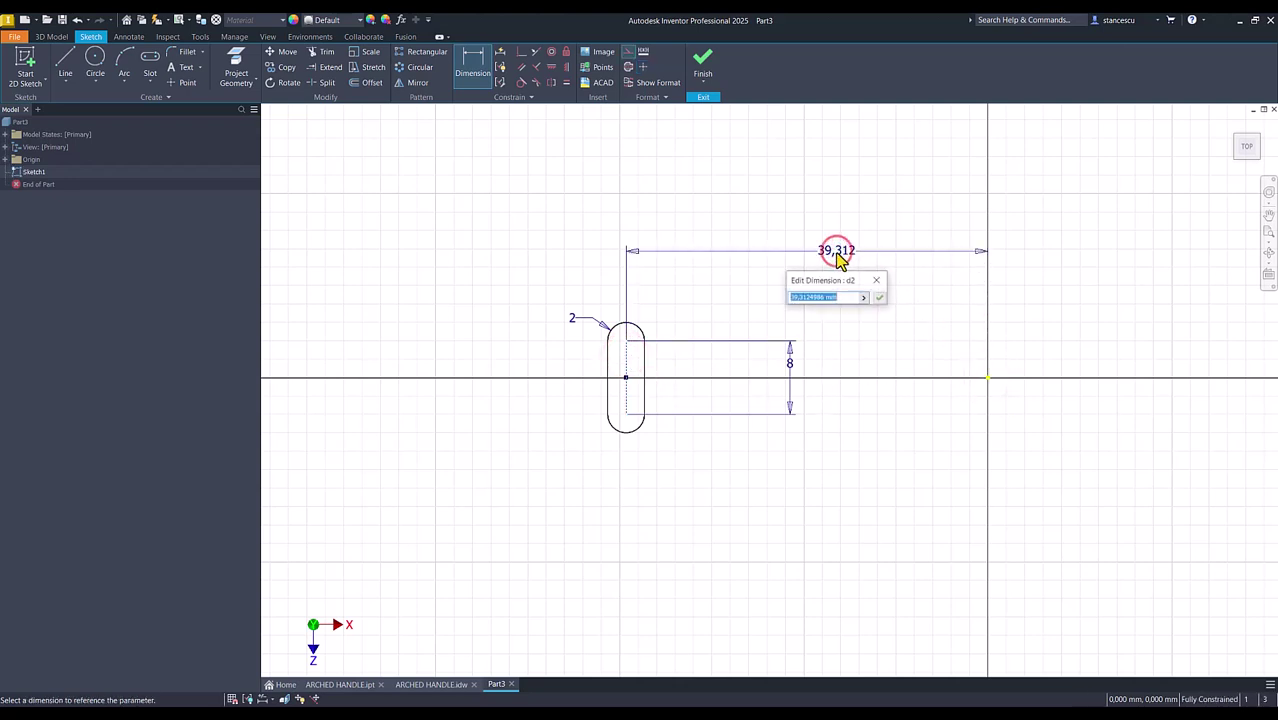
pyautogui.write('60/2')
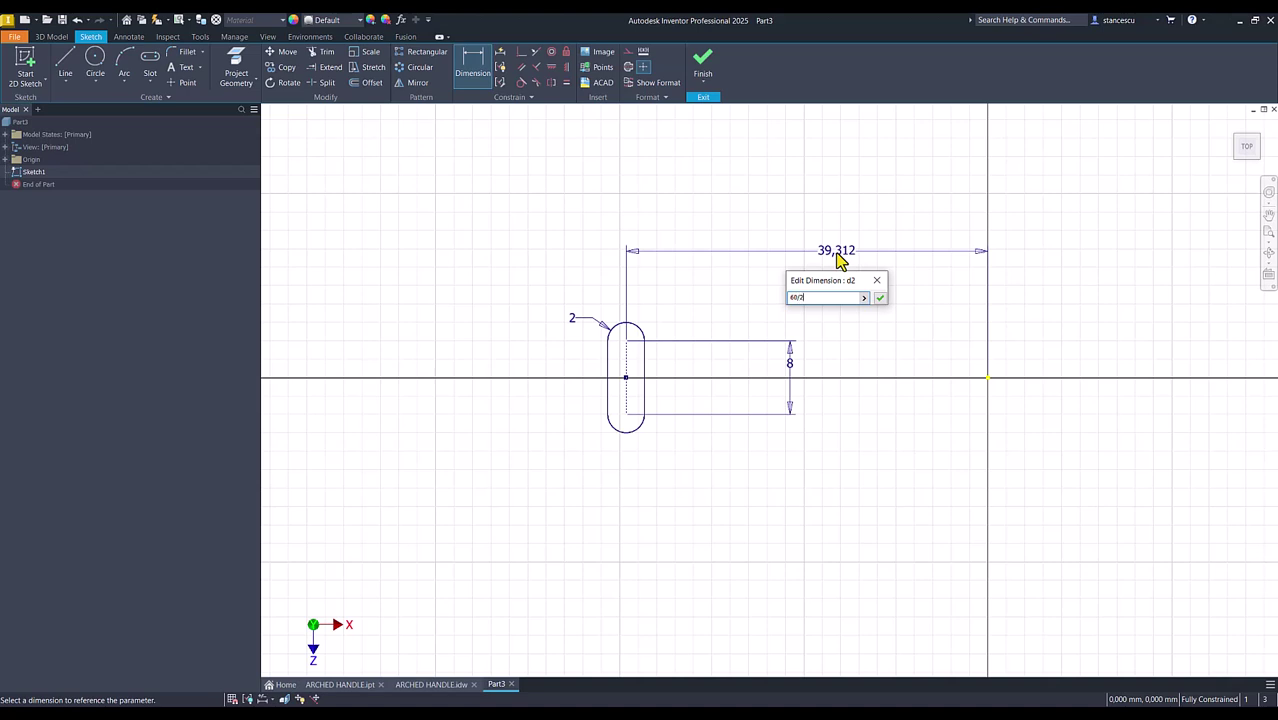
pyautogui.press('Return')
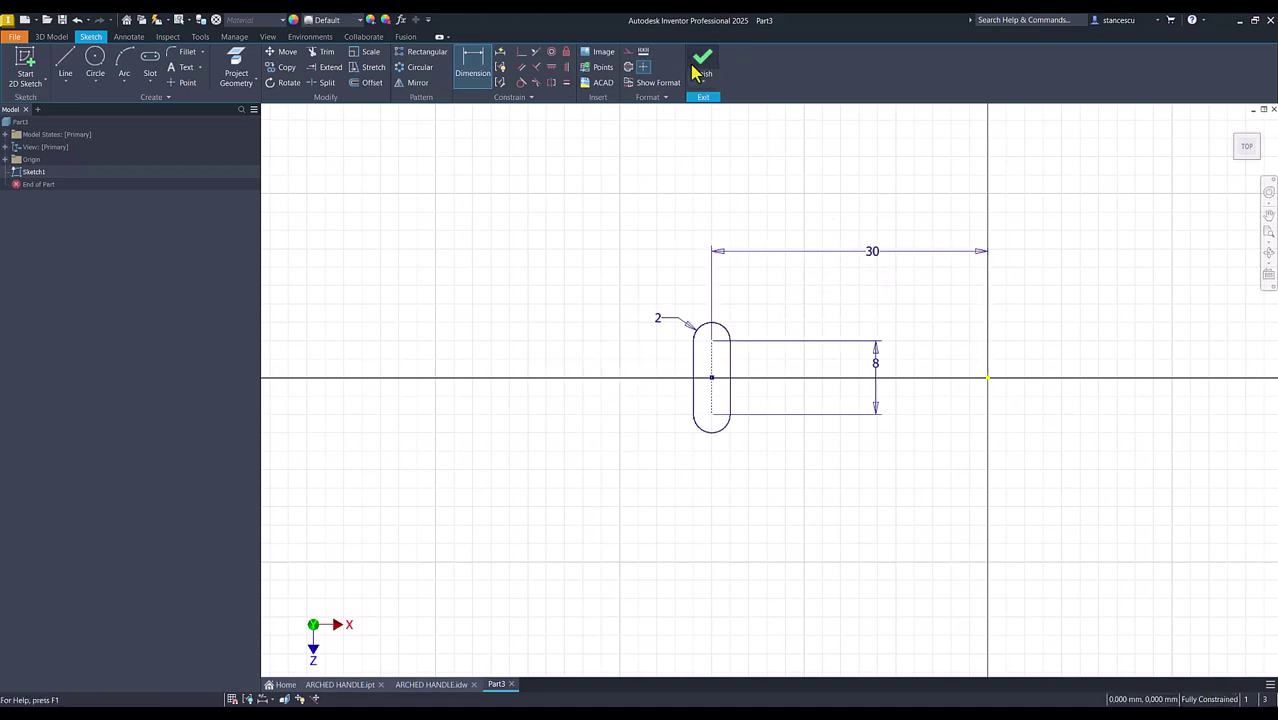
# - Finish Sketch1 and start a new sketch on the YZ origin plane
pyautogui.click(703, 66)
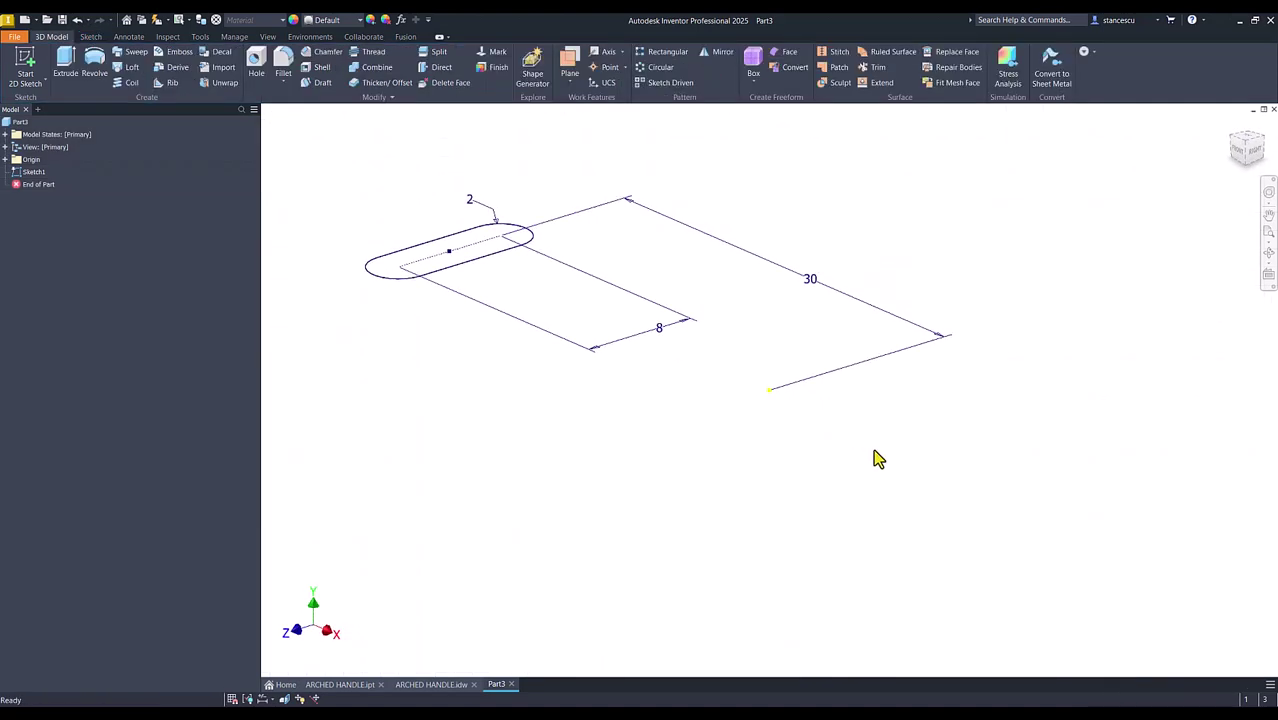
pyautogui.press('F6')
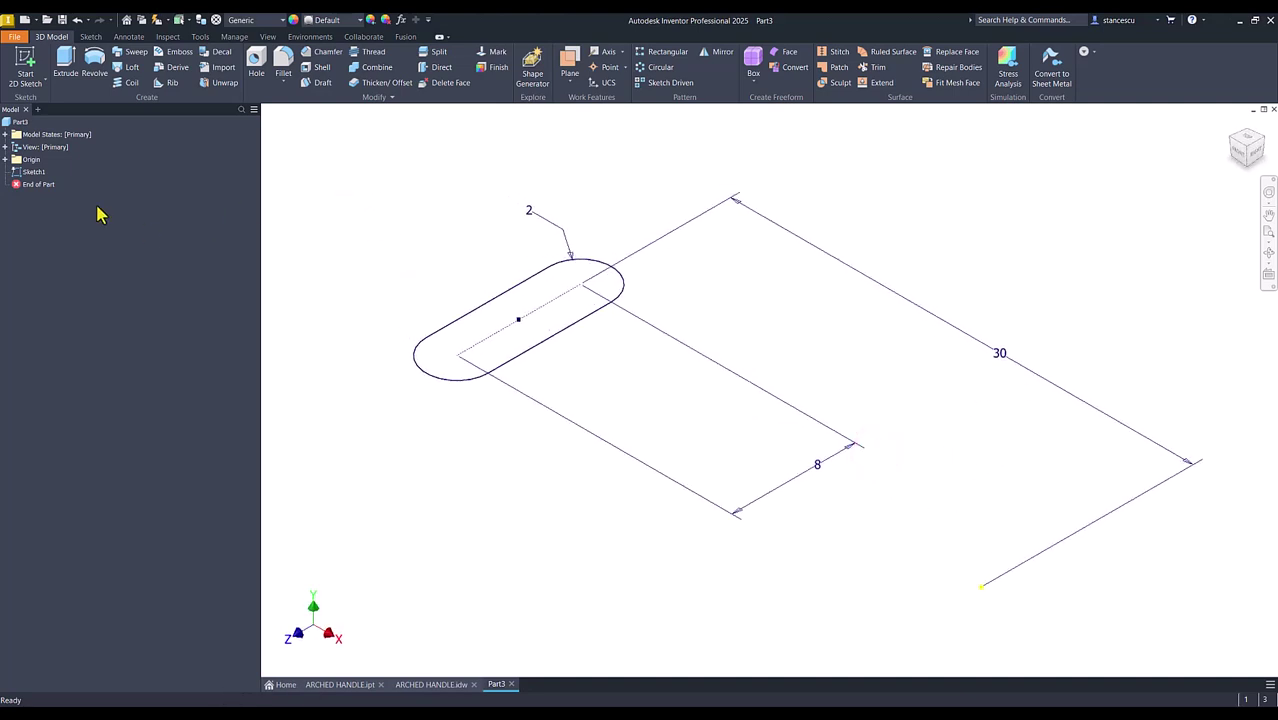
pyautogui.click(5, 160)
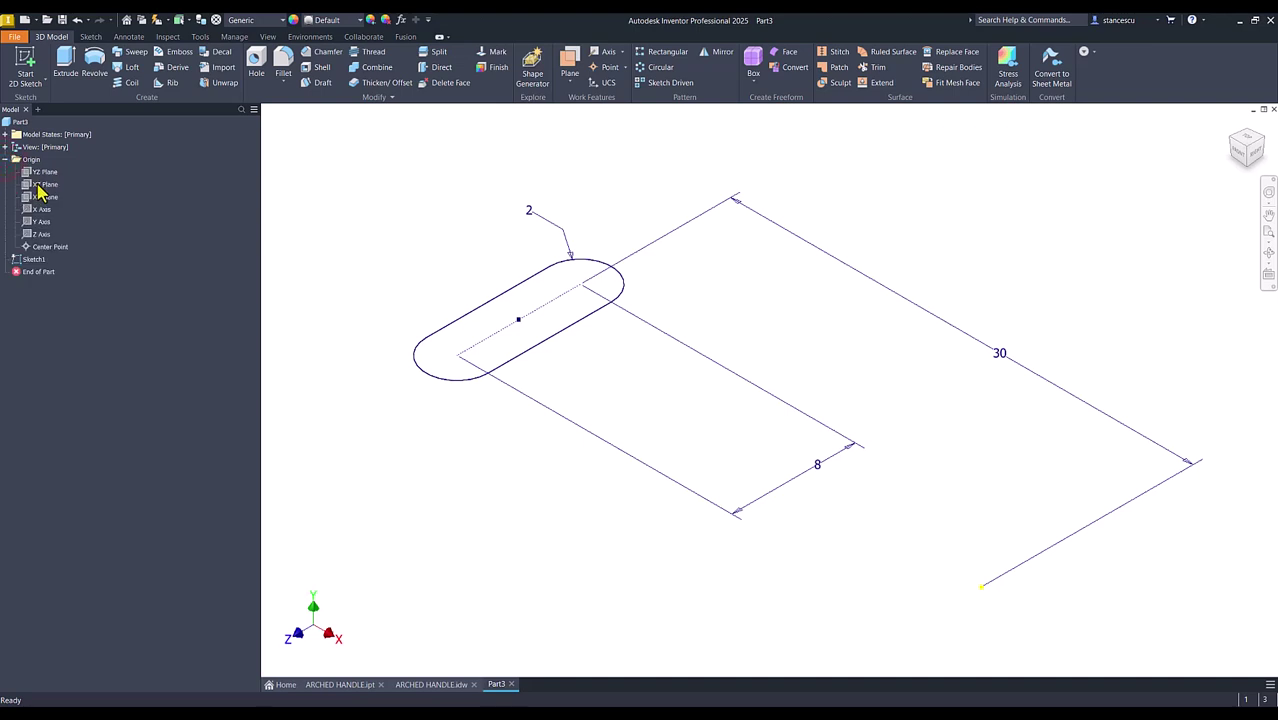
pyautogui.click(38, 172)
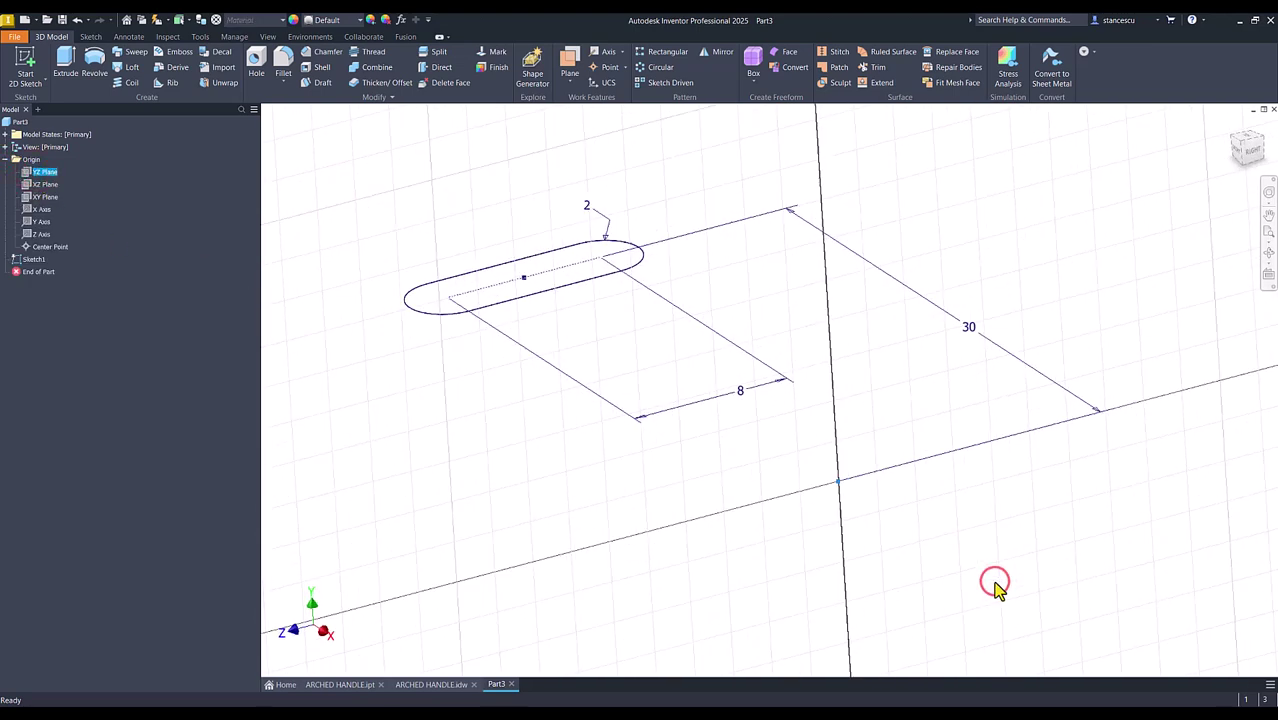
pyautogui.click(995, 585)
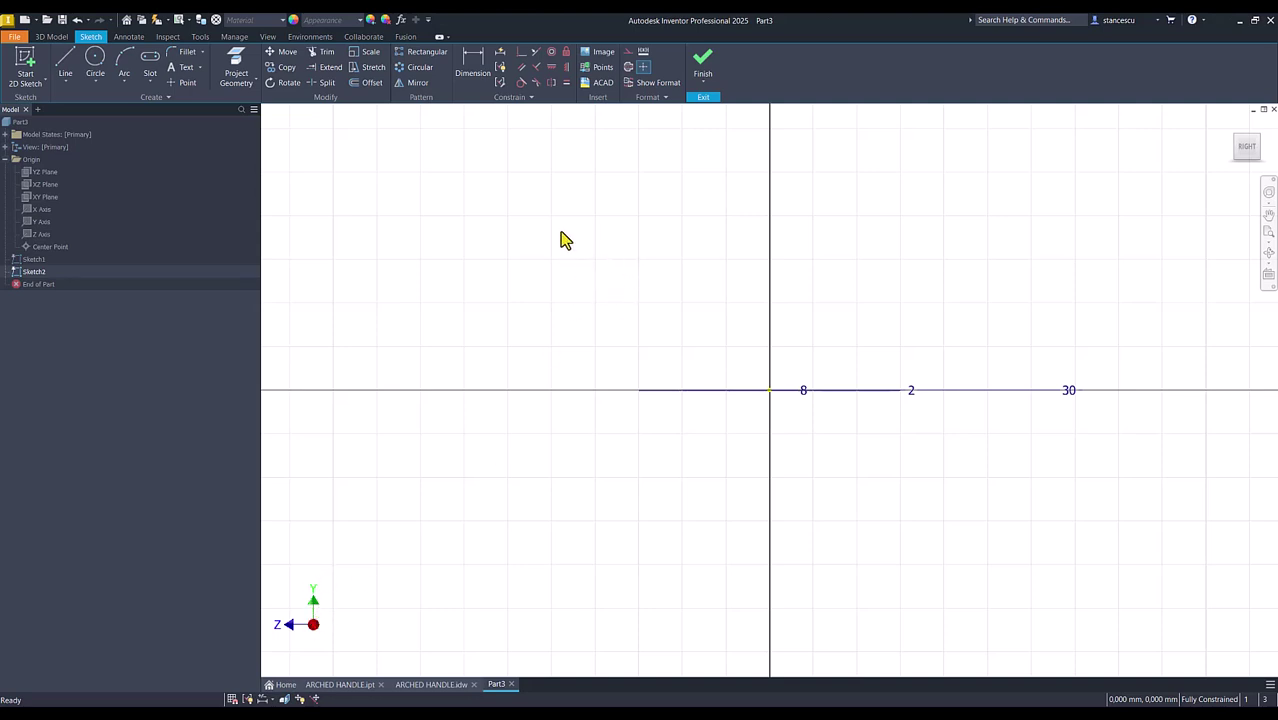
# - Draw a 22 × 5.5 rectangle and align its bottom-edge midpoint vertically with the origin
pyautogui.click(152, 86)
pyautogui.click(160, 104)
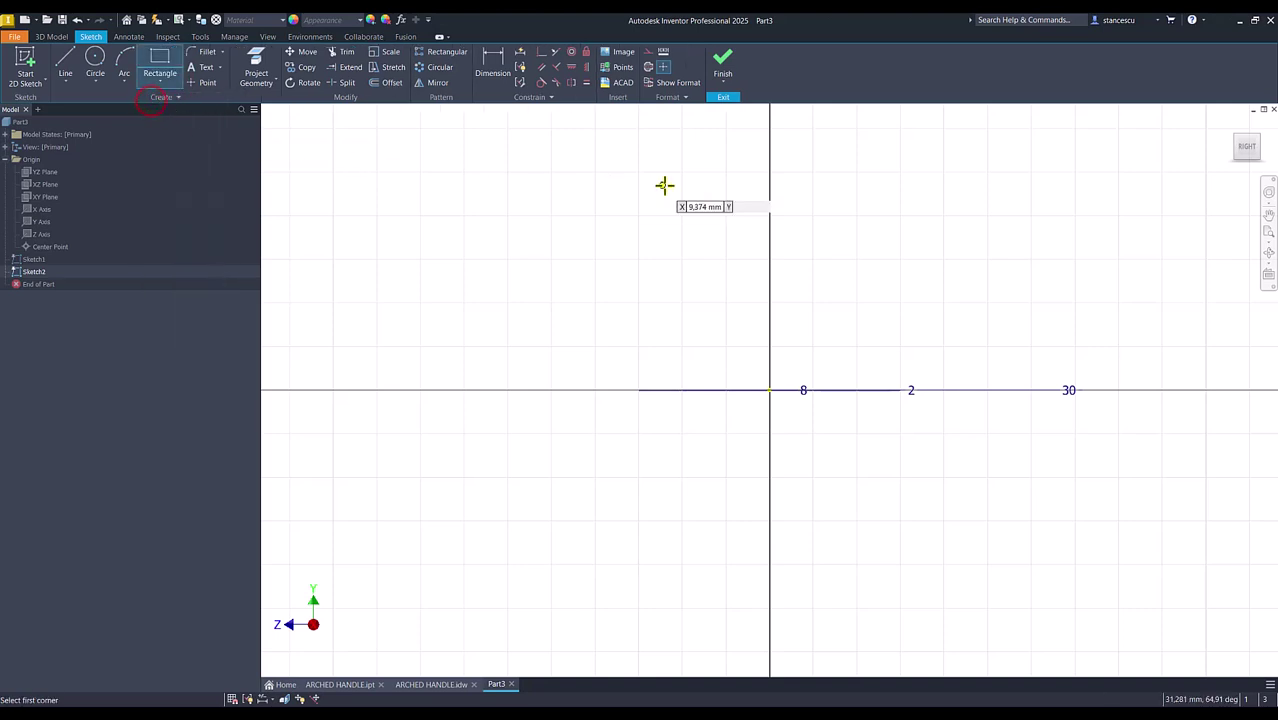
pyautogui.click(660, 155)
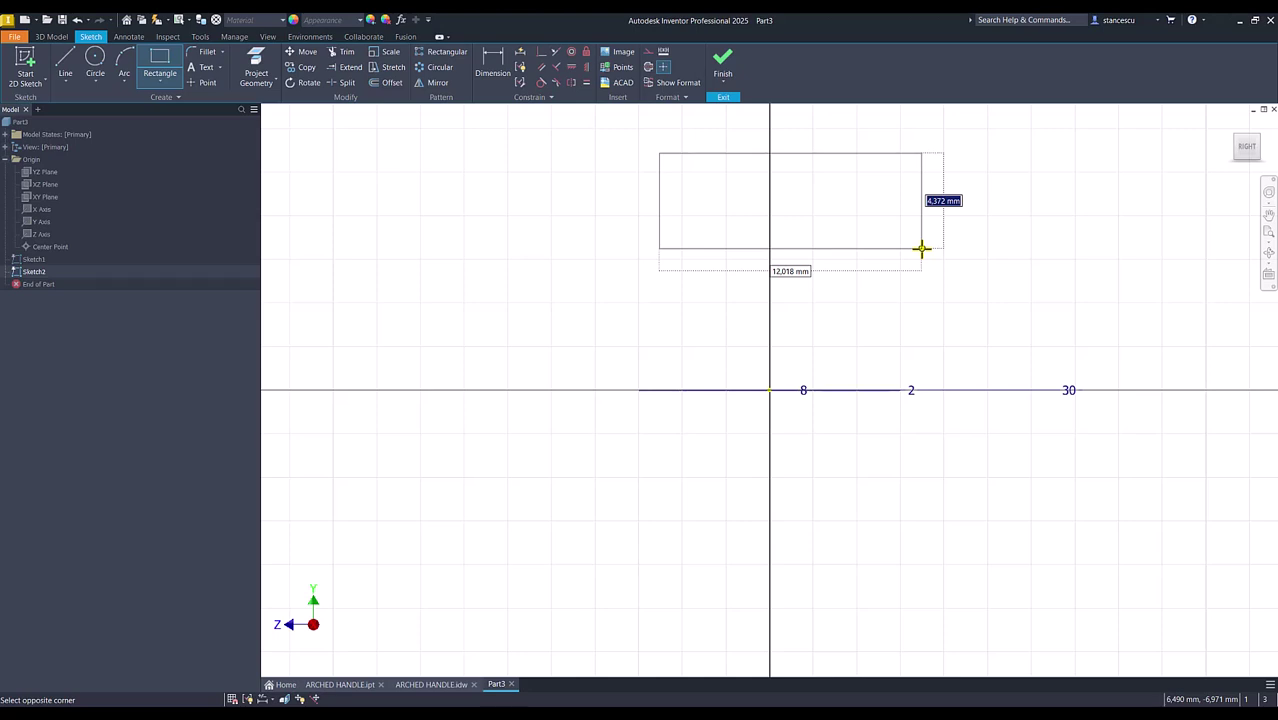
pyautogui.write('5.5')
pyautogui.press('Tab')
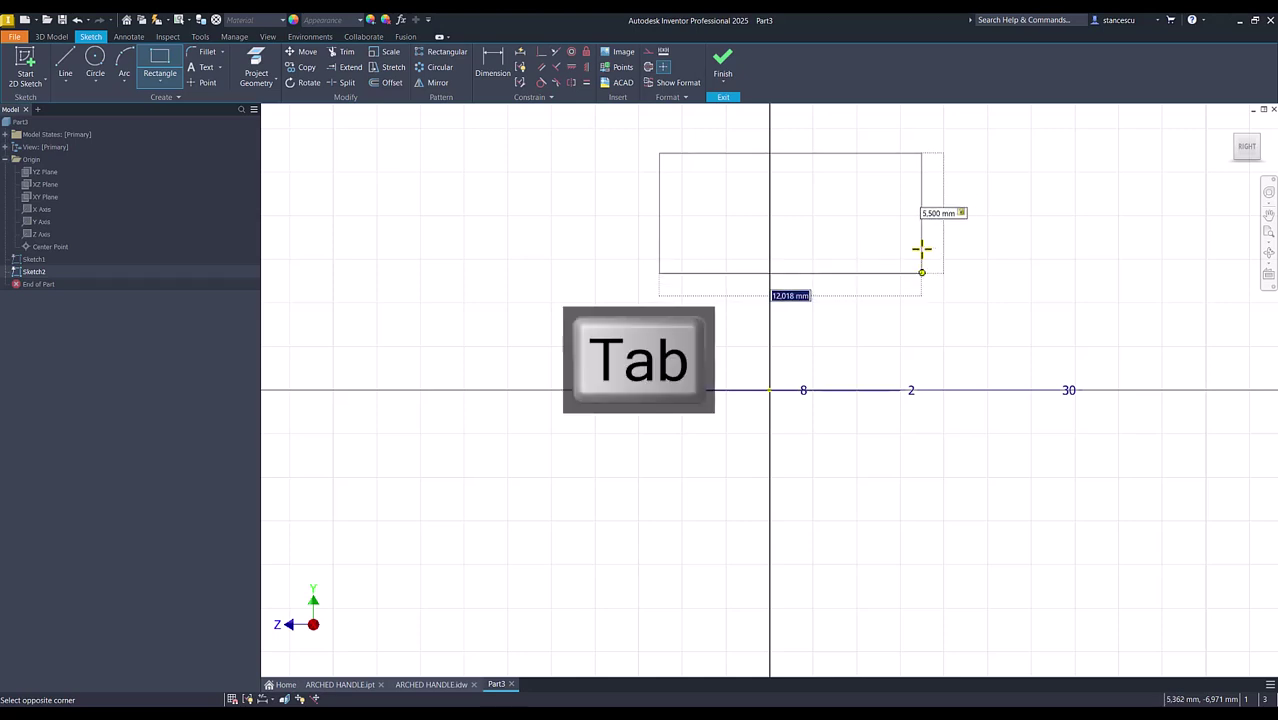
pyautogui.write('22')
pyautogui.press('Return')
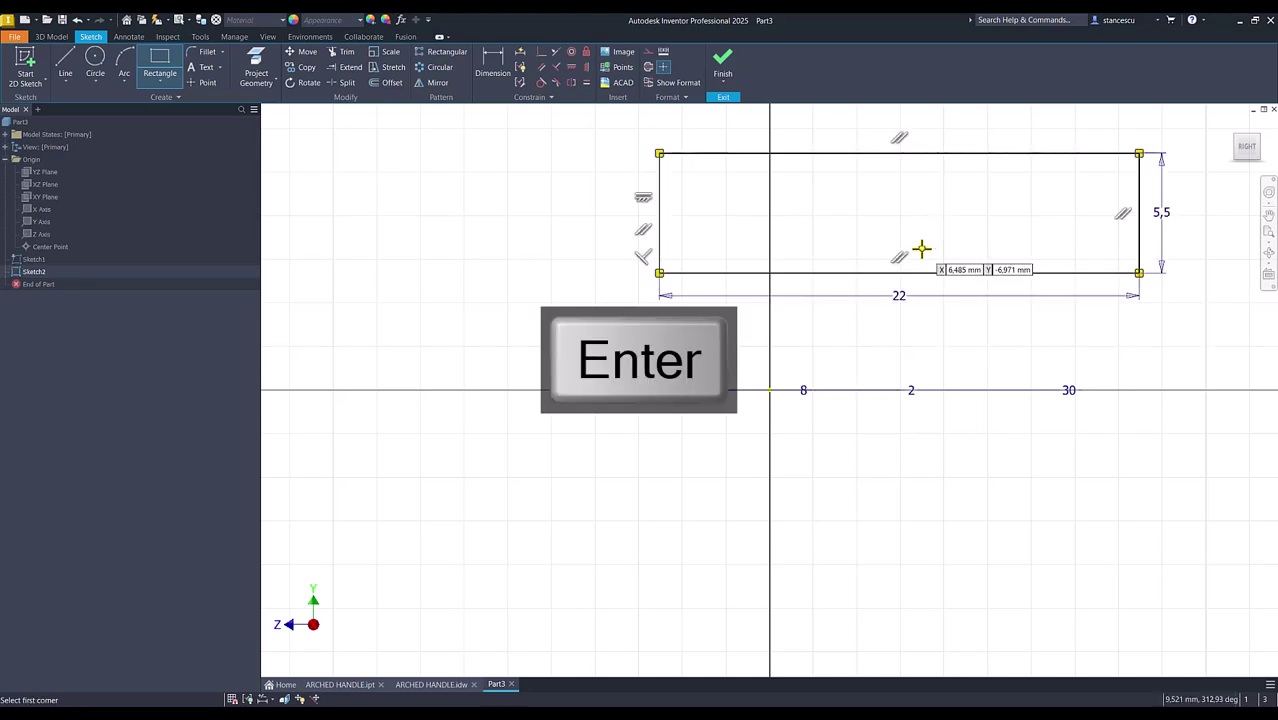
pyautogui.click(571, 68)
pyautogui.click(898, 273)
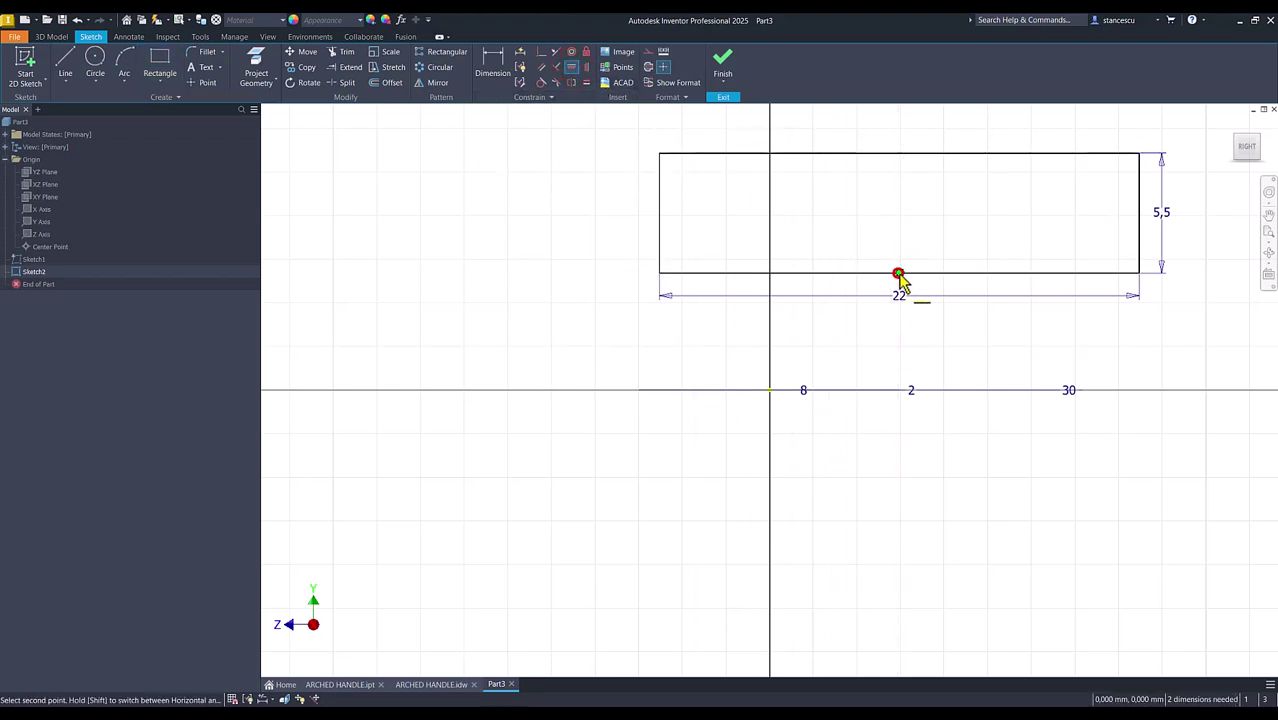
pyautogui.click(770, 391)
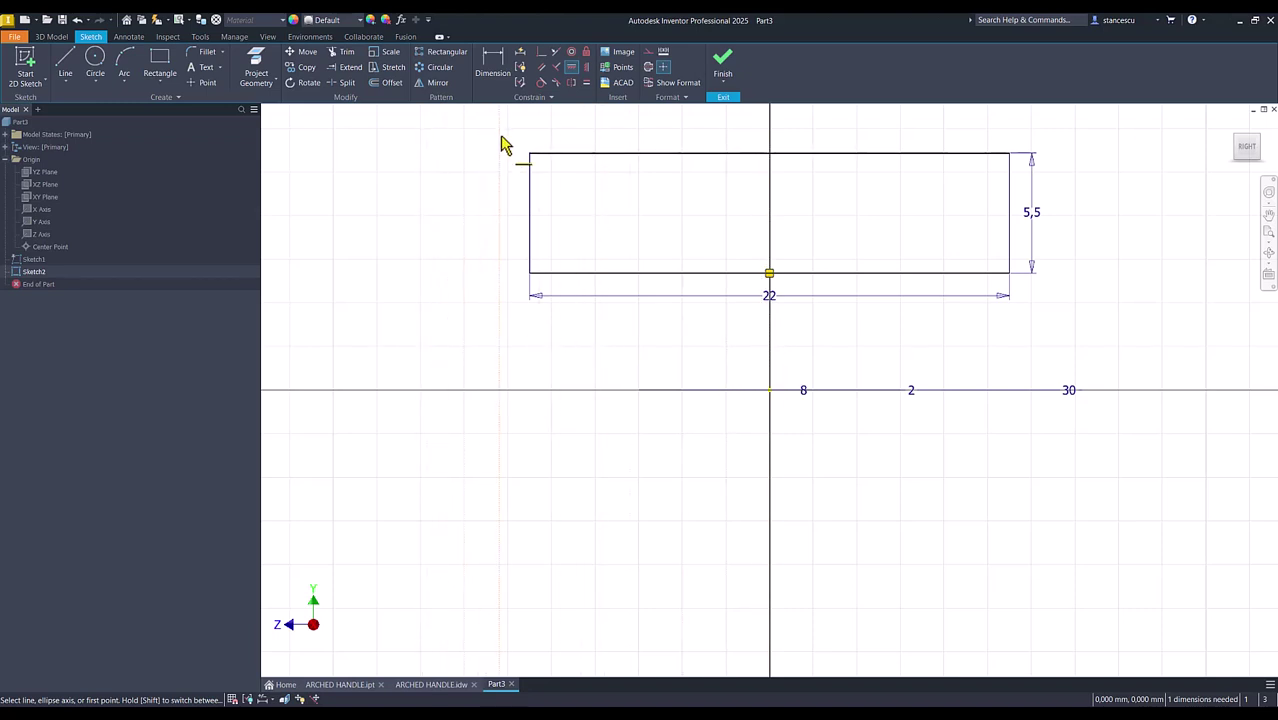
# - Dimension the rectangle's top edge 20 (22-2) above the origin and fit the view
pyautogui.click(491, 62)
pyautogui.click(581, 155)
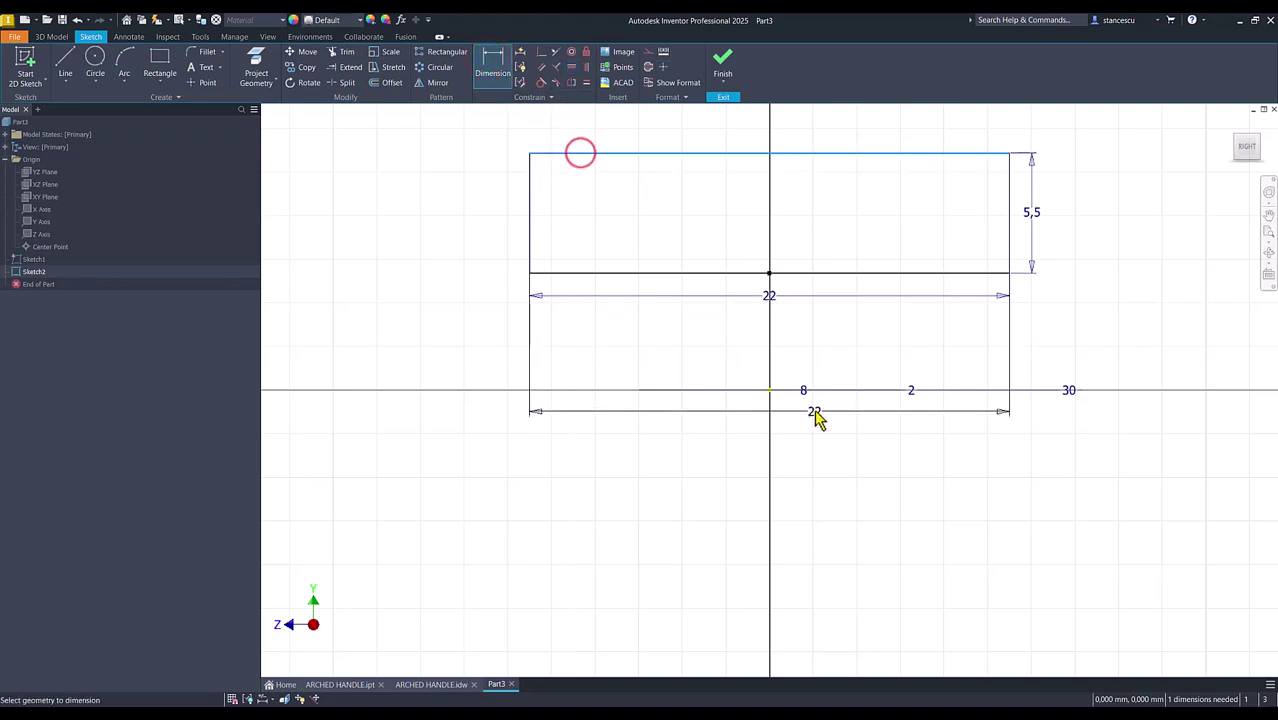
pyautogui.click(769, 391)
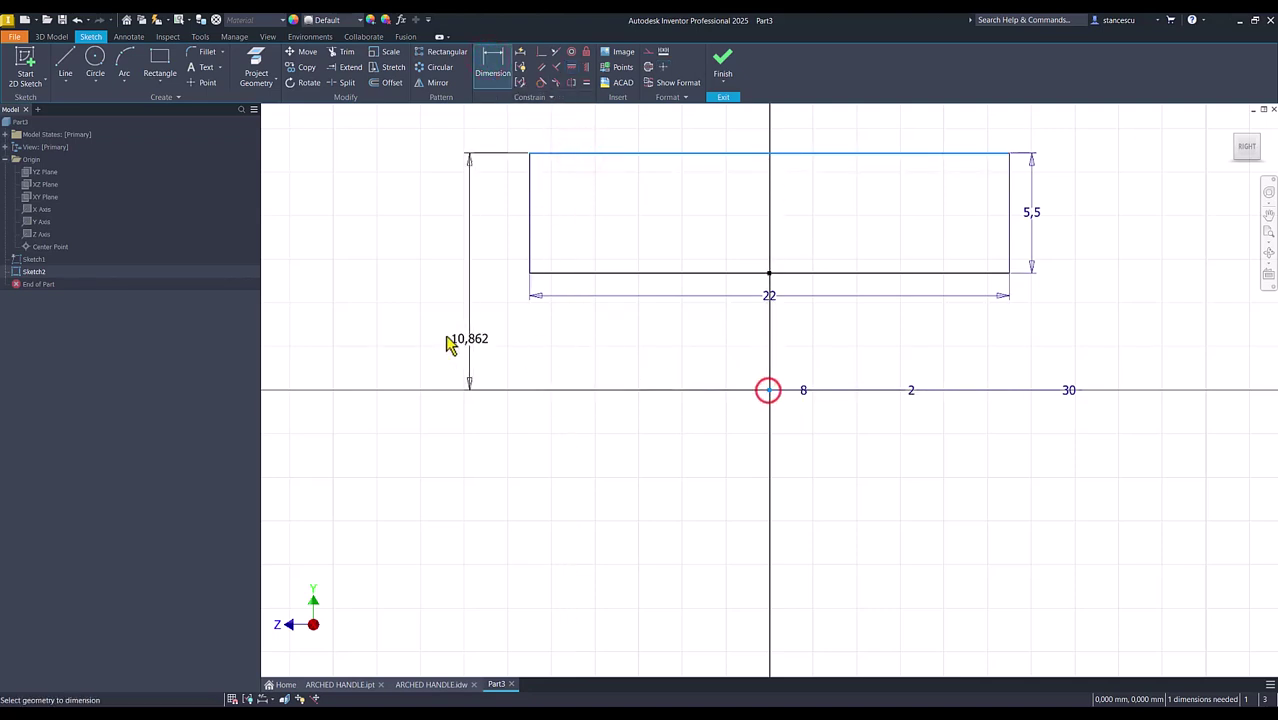
pyautogui.click(410, 306)
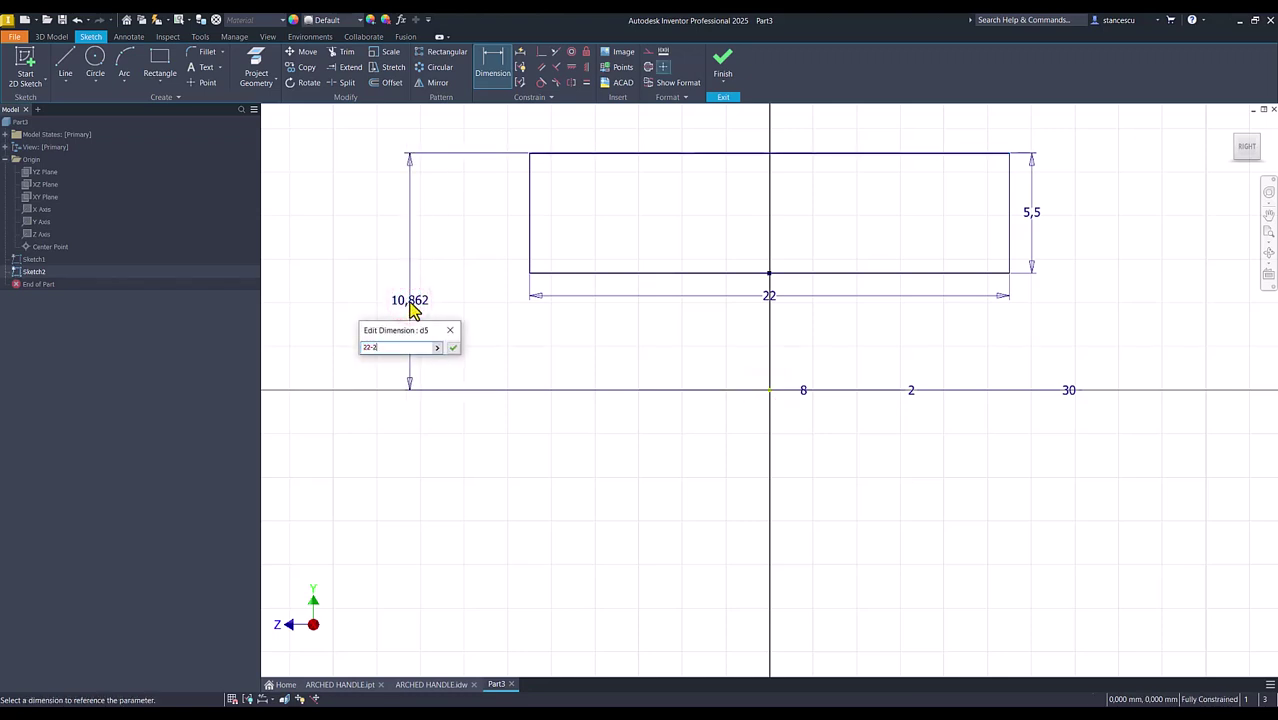
pyautogui.press('Return')
pyautogui.press('Num_Lock')
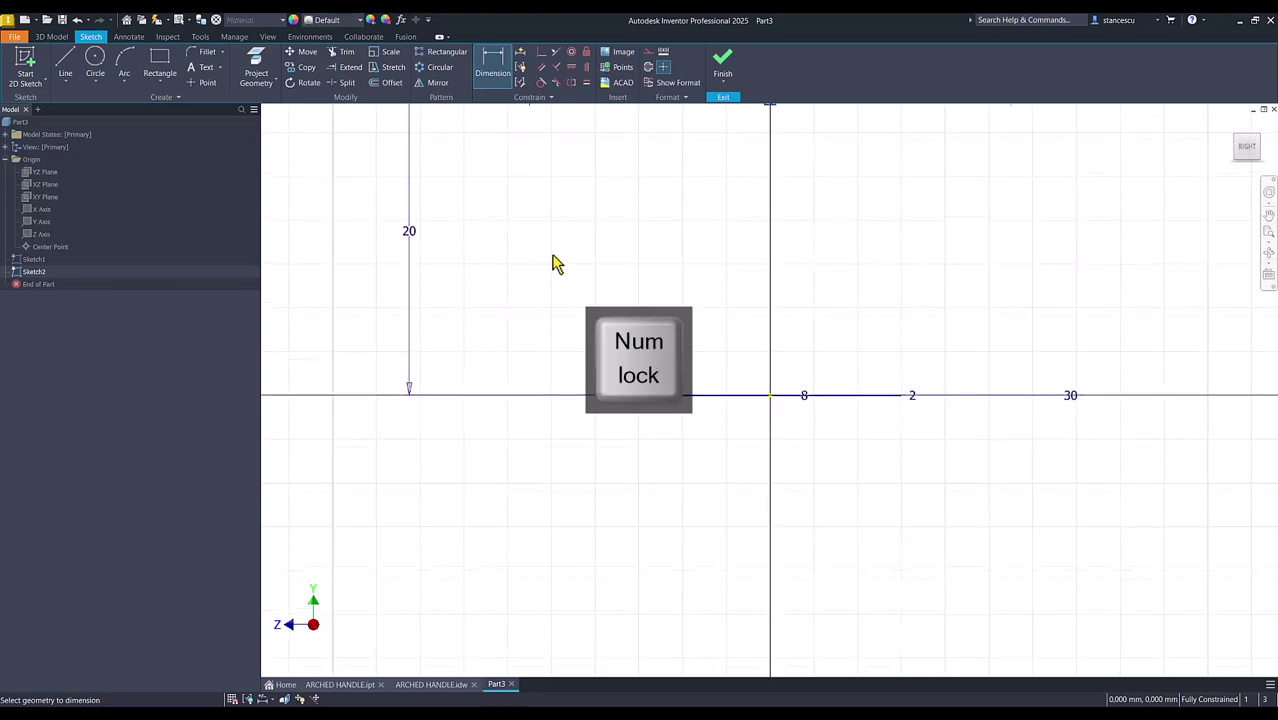
pyautogui.press('Home')
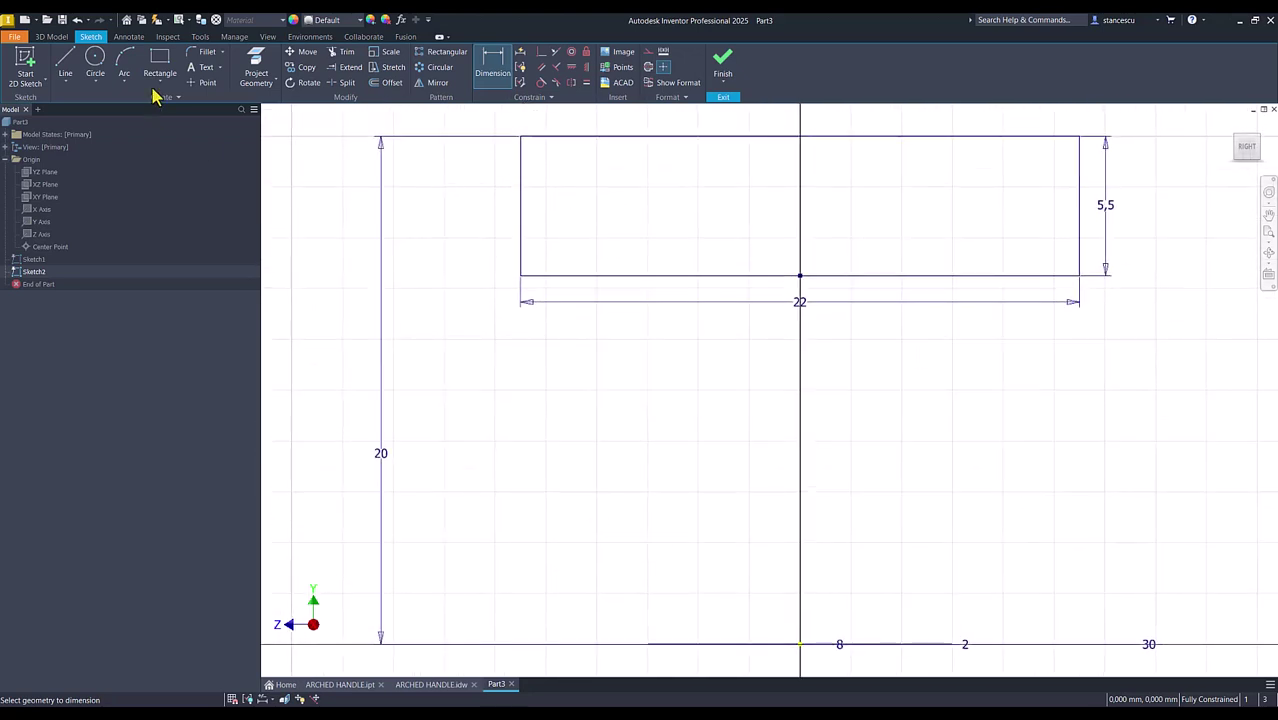
# - Fillet the rectangle's top corners at 2 mm and bottom corners at 1 mm, then finish Sketch2
pyautogui.click(206, 53)
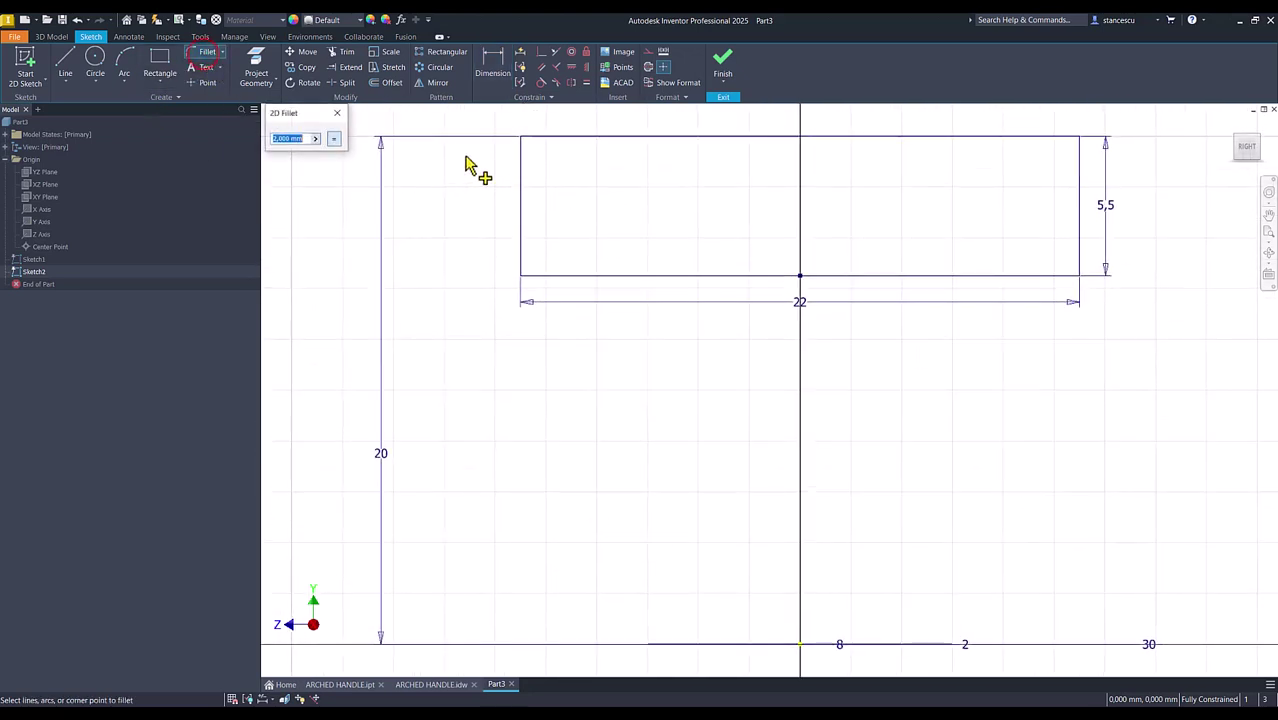
pyautogui.click(530, 142)
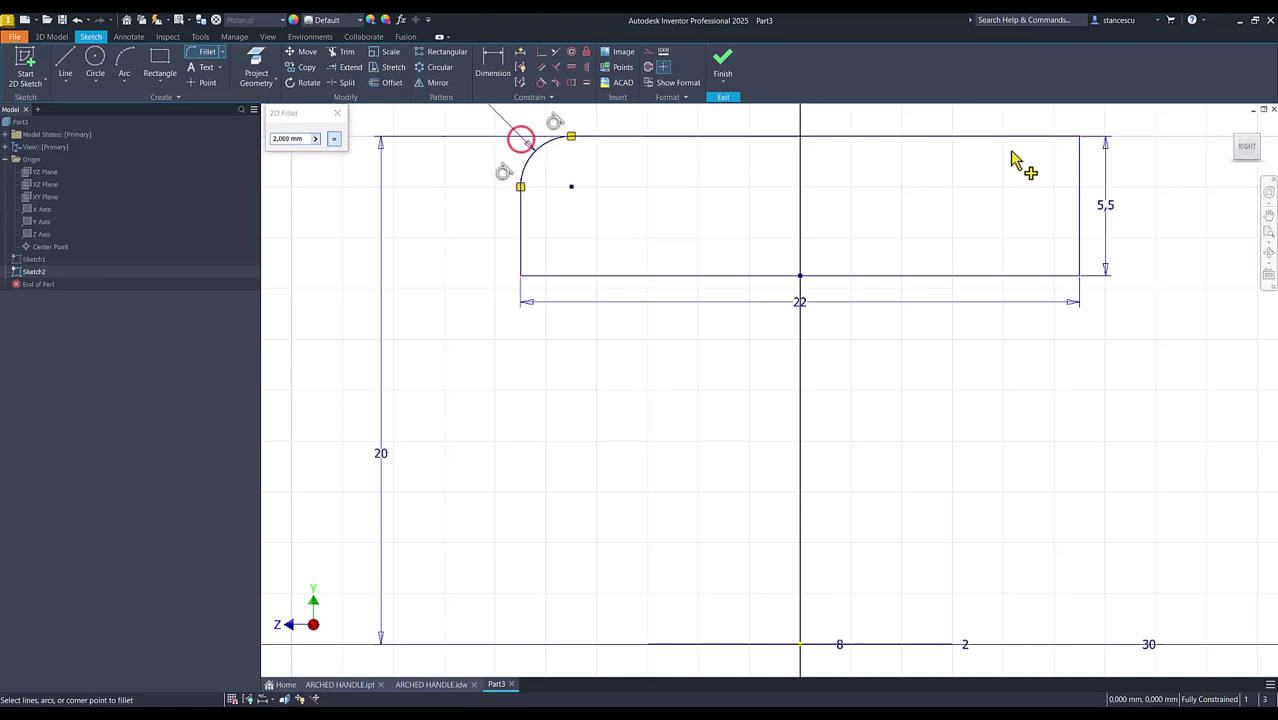
pyautogui.click(1077, 150)
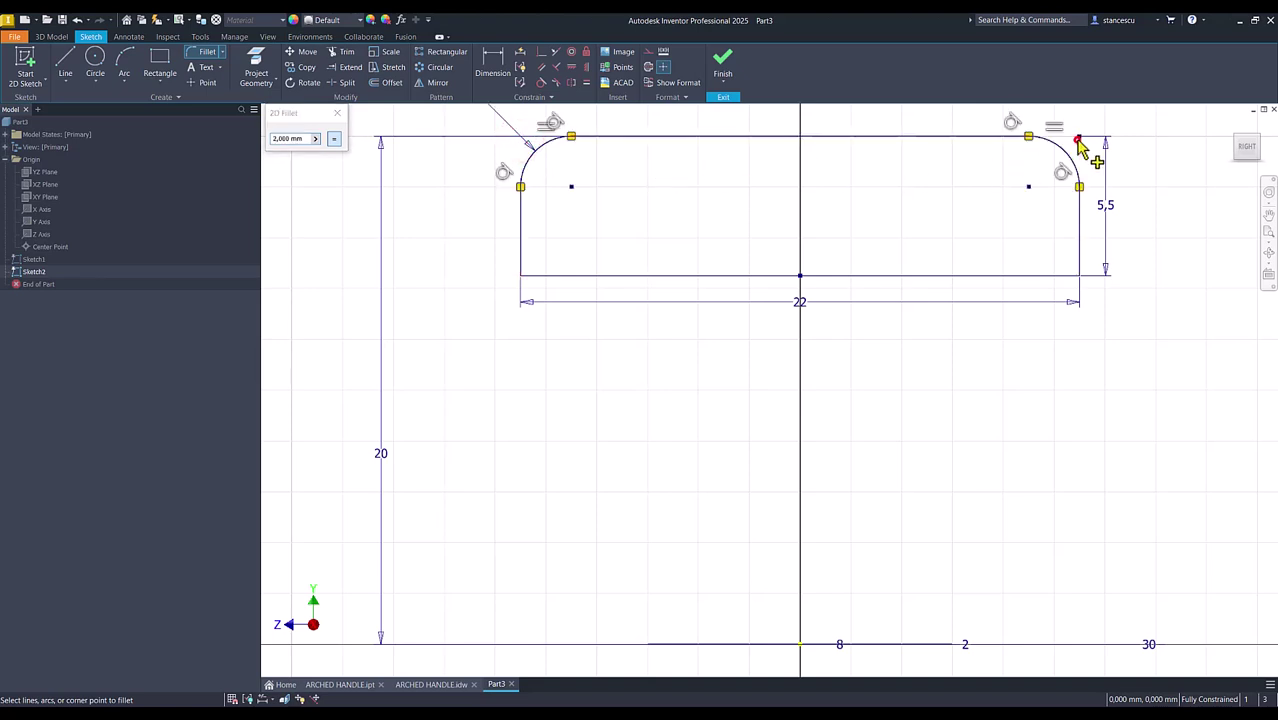
pyautogui.click(287, 140)
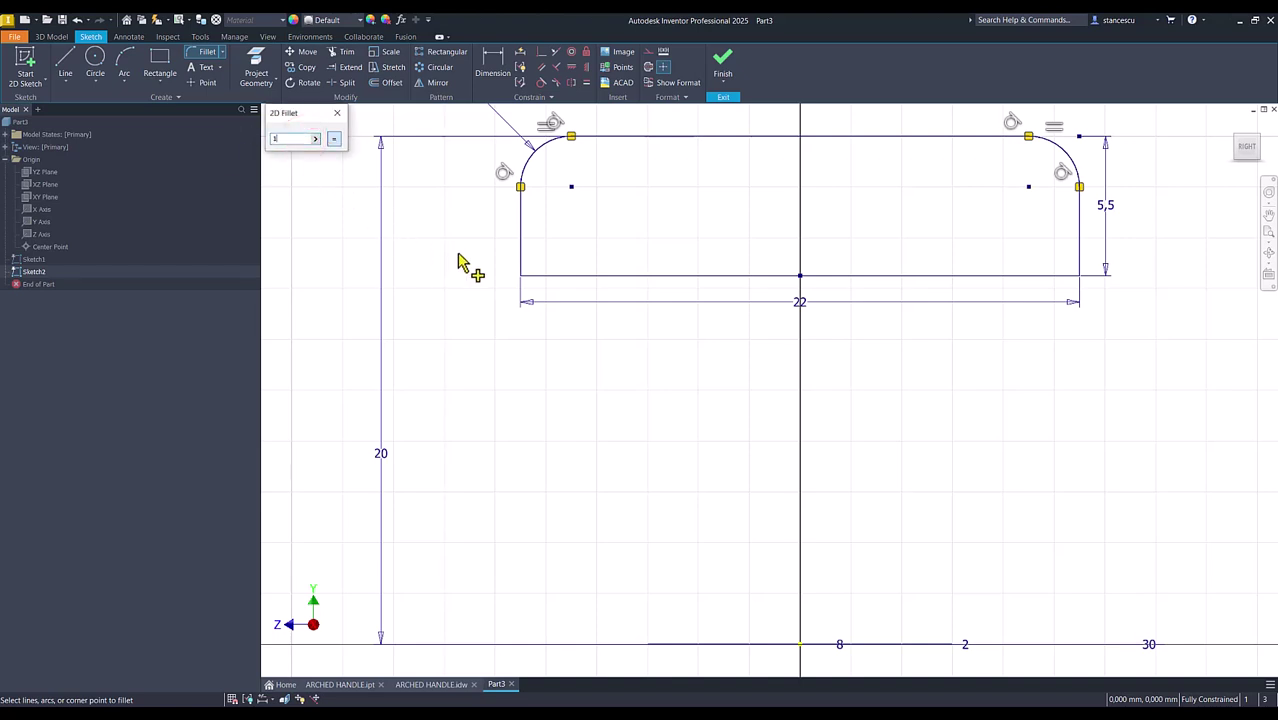
pyautogui.click(524, 280)
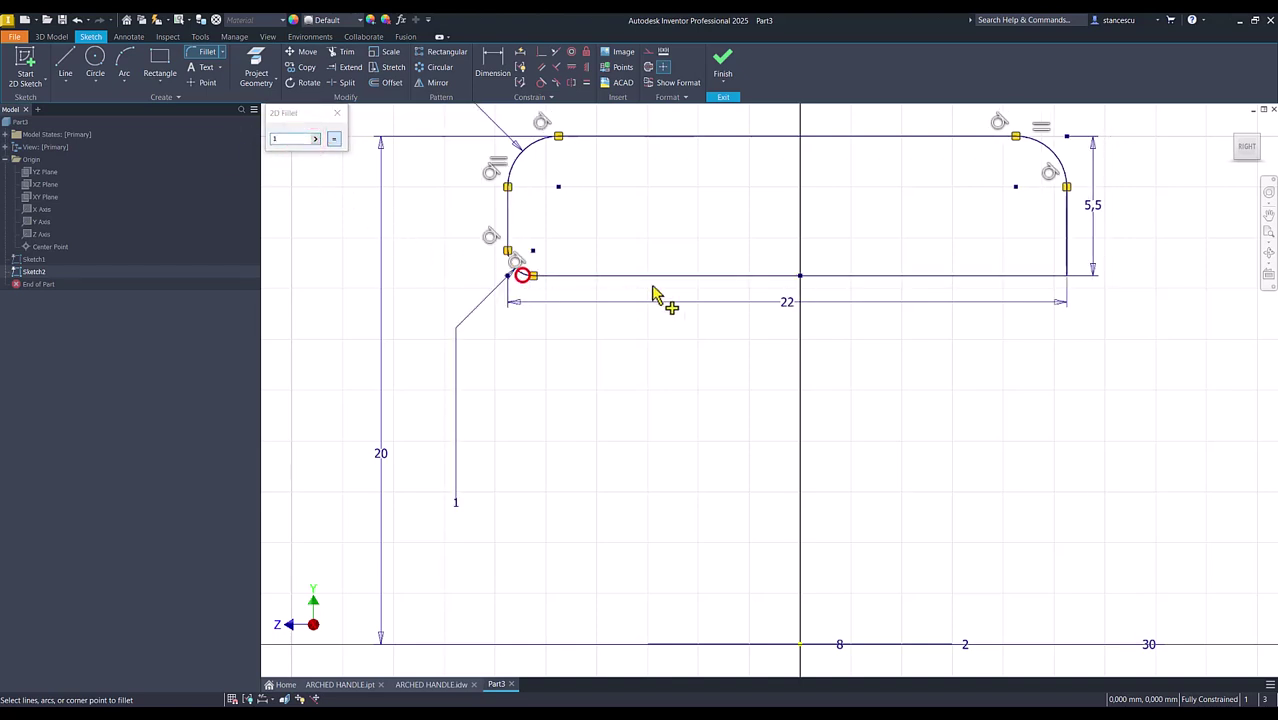
pyautogui.click(1068, 285)
pyautogui.press('Num_Lock')
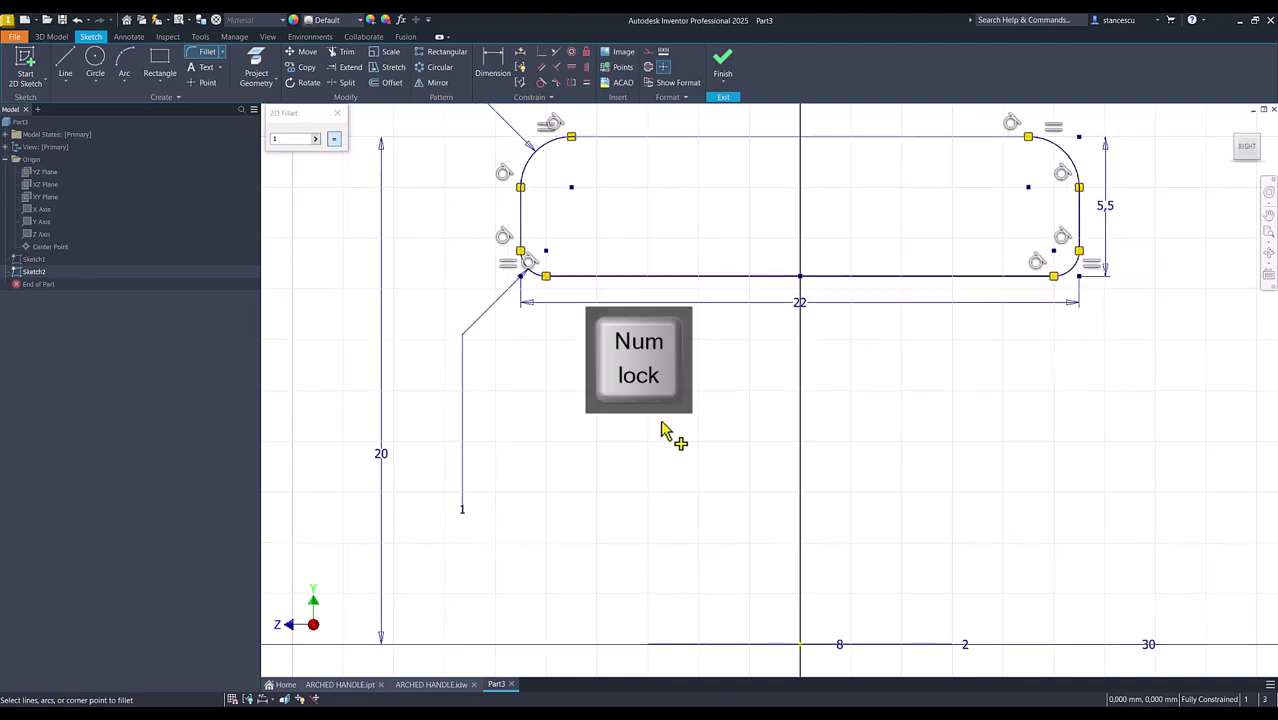
pyautogui.click(337, 113)
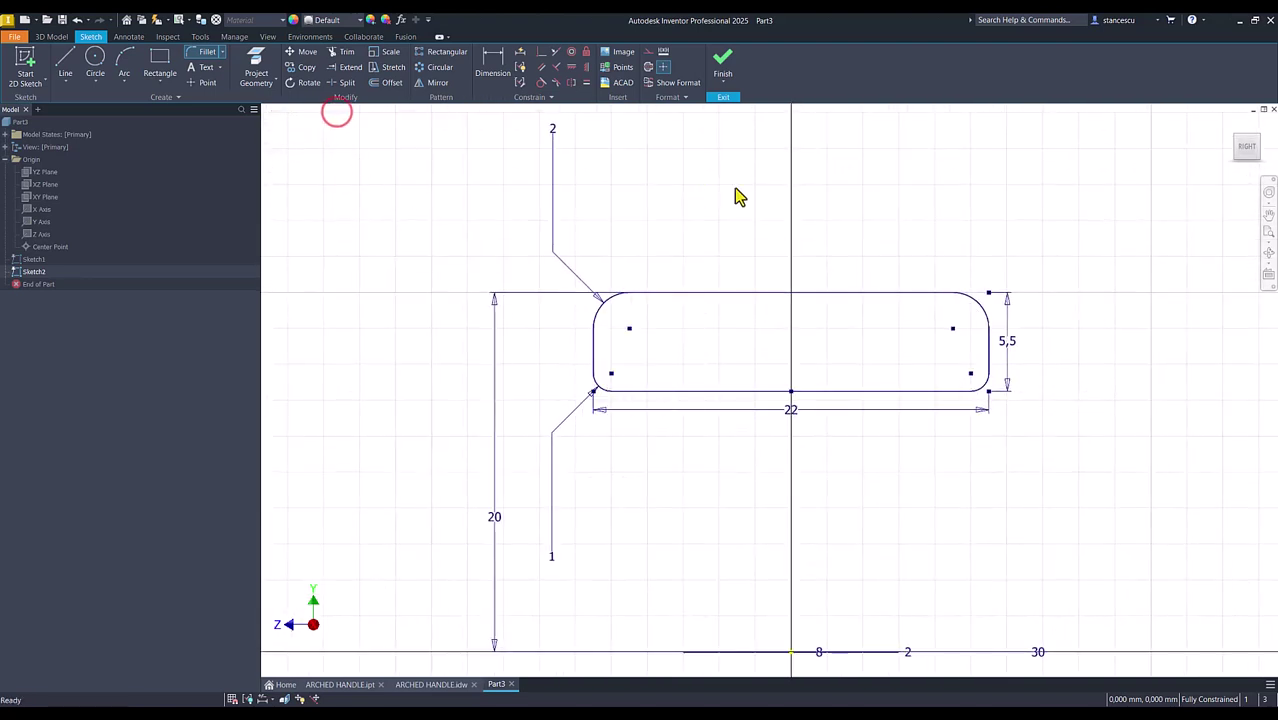
pyautogui.click(723, 68)
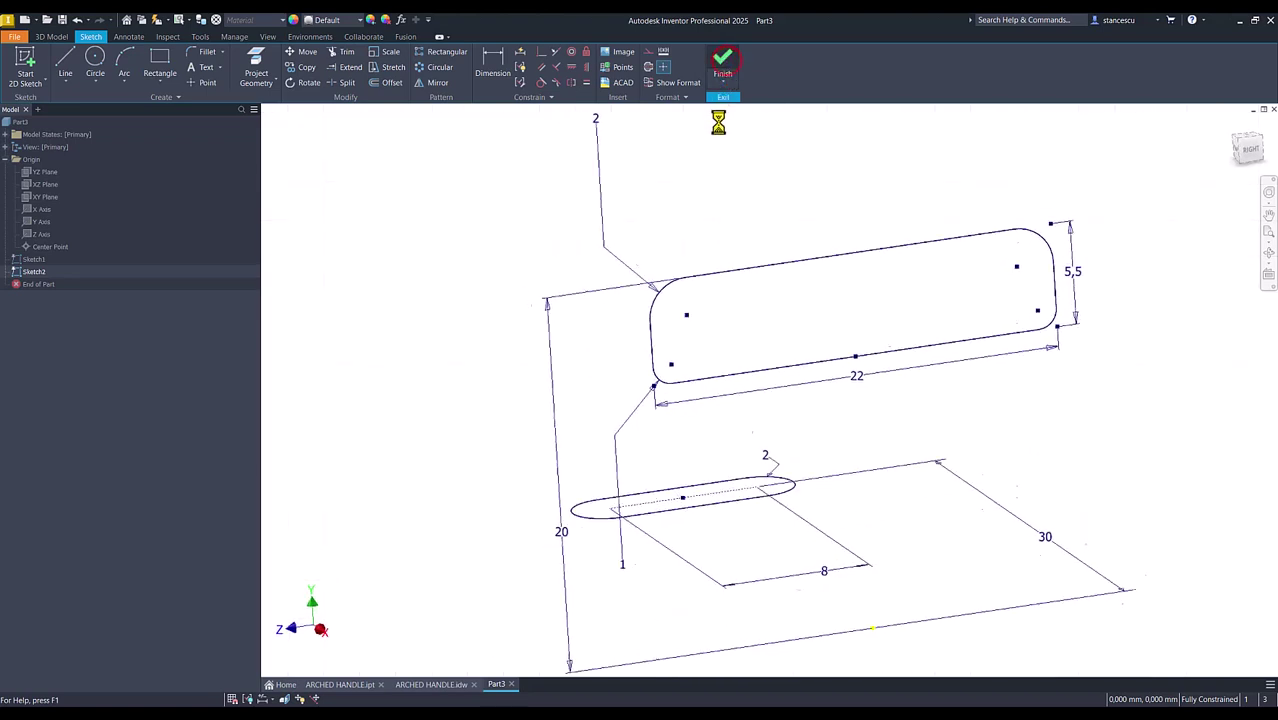
# - Loft from Sketch1 to Sketch2 with 90° direction conditions on both sections
pyautogui.press('F6')
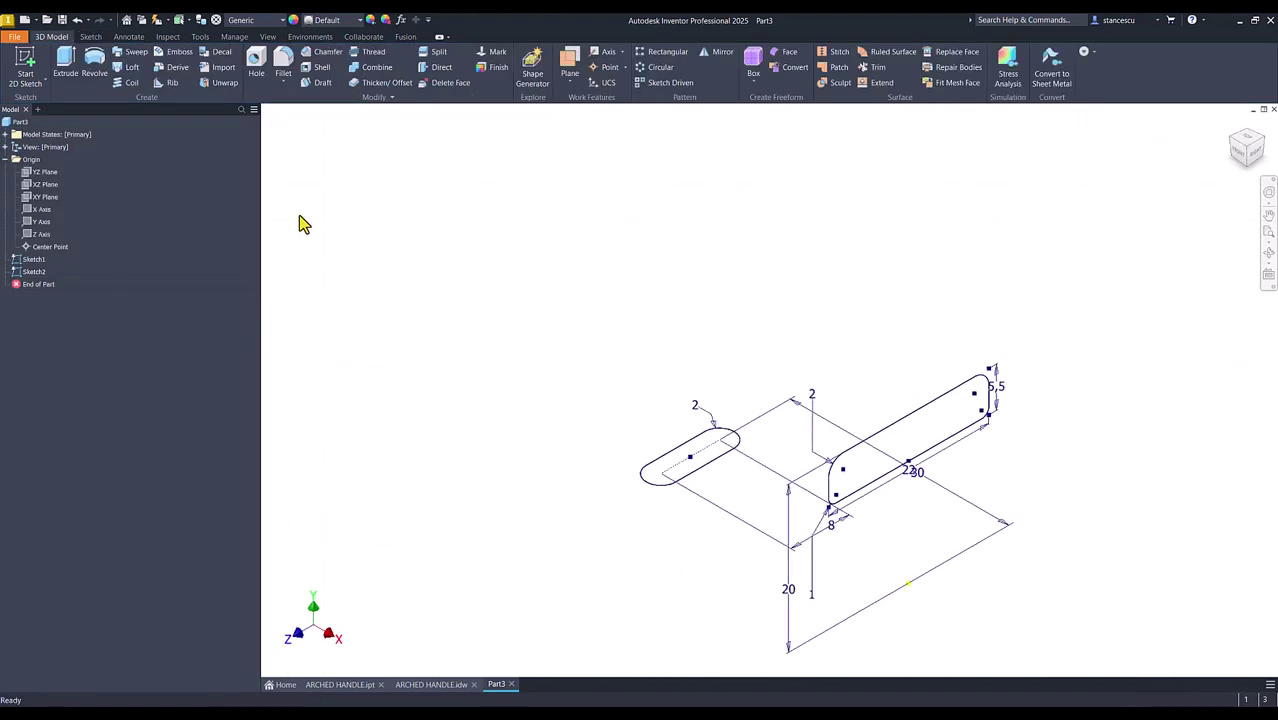
pyautogui.click(128, 68)
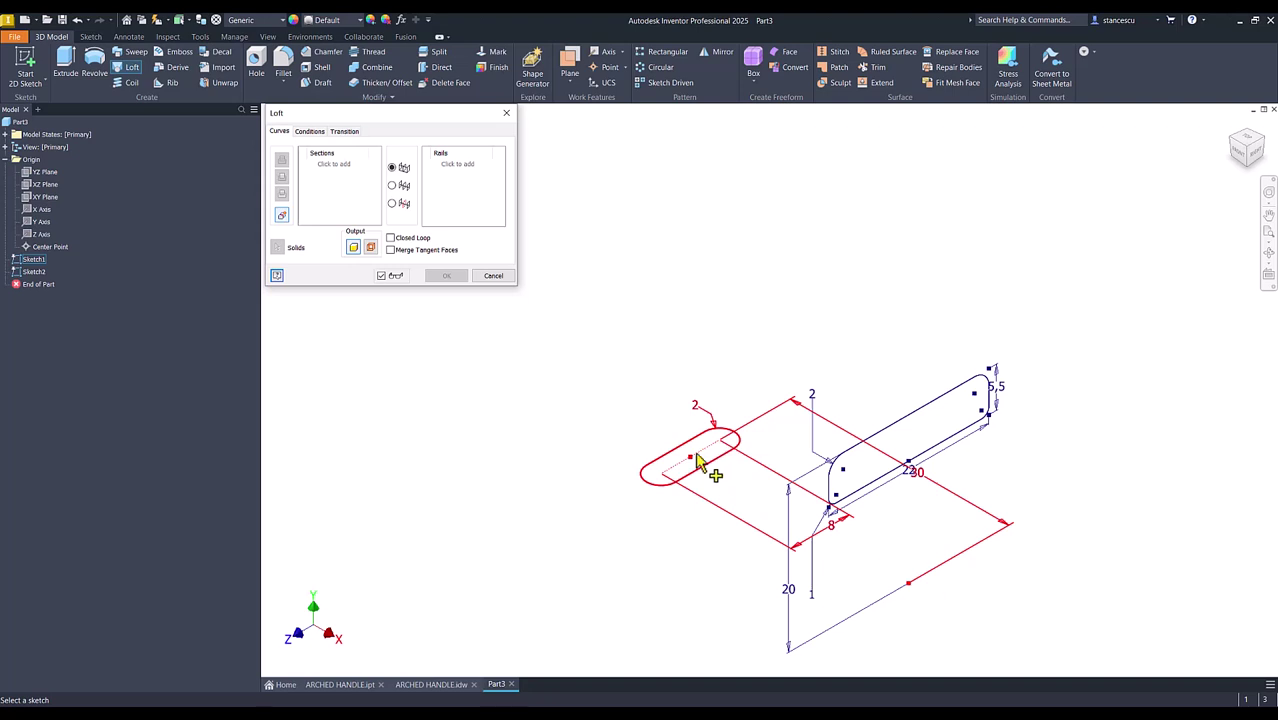
pyautogui.click(19, 260)
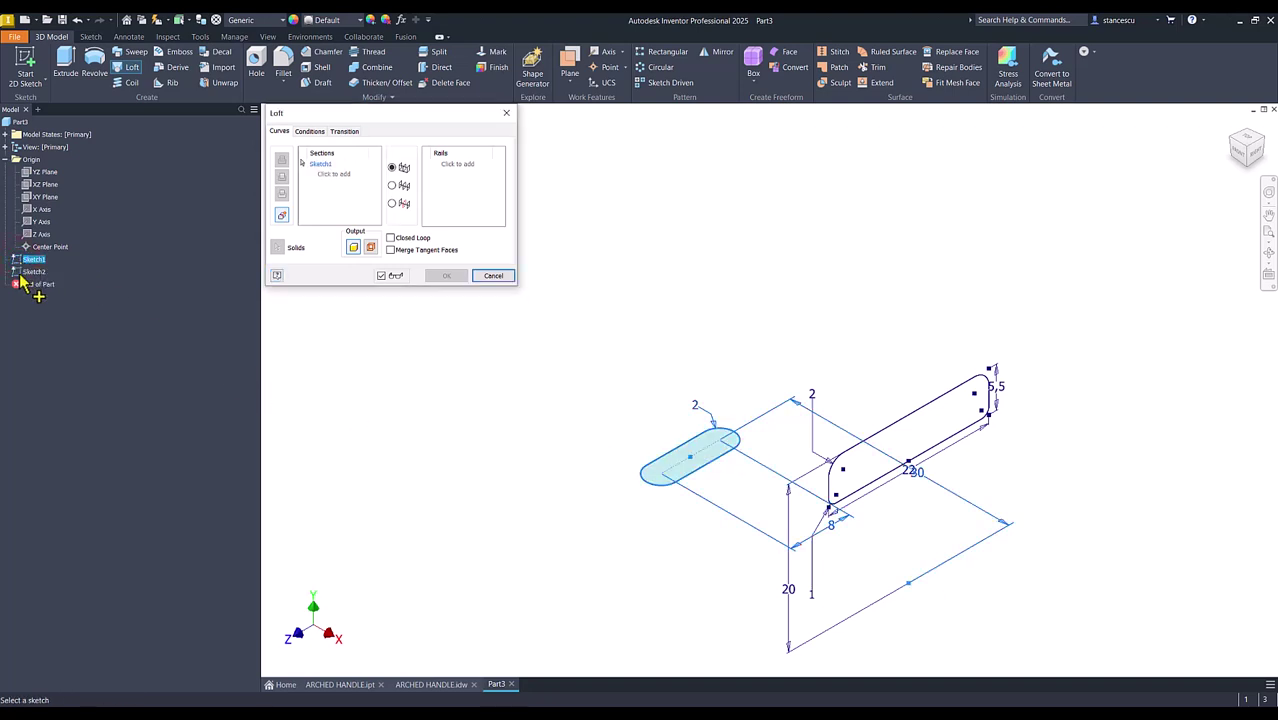
pyautogui.click(32, 272)
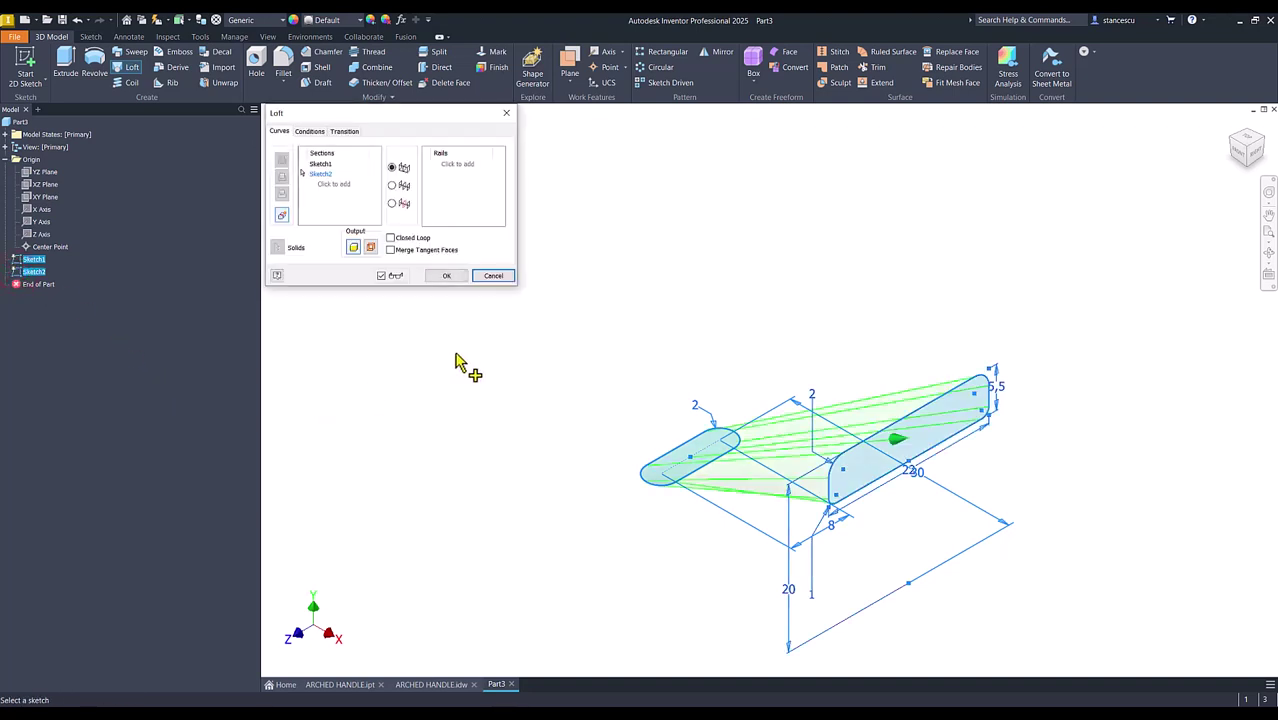
pyautogui.click(310, 132)
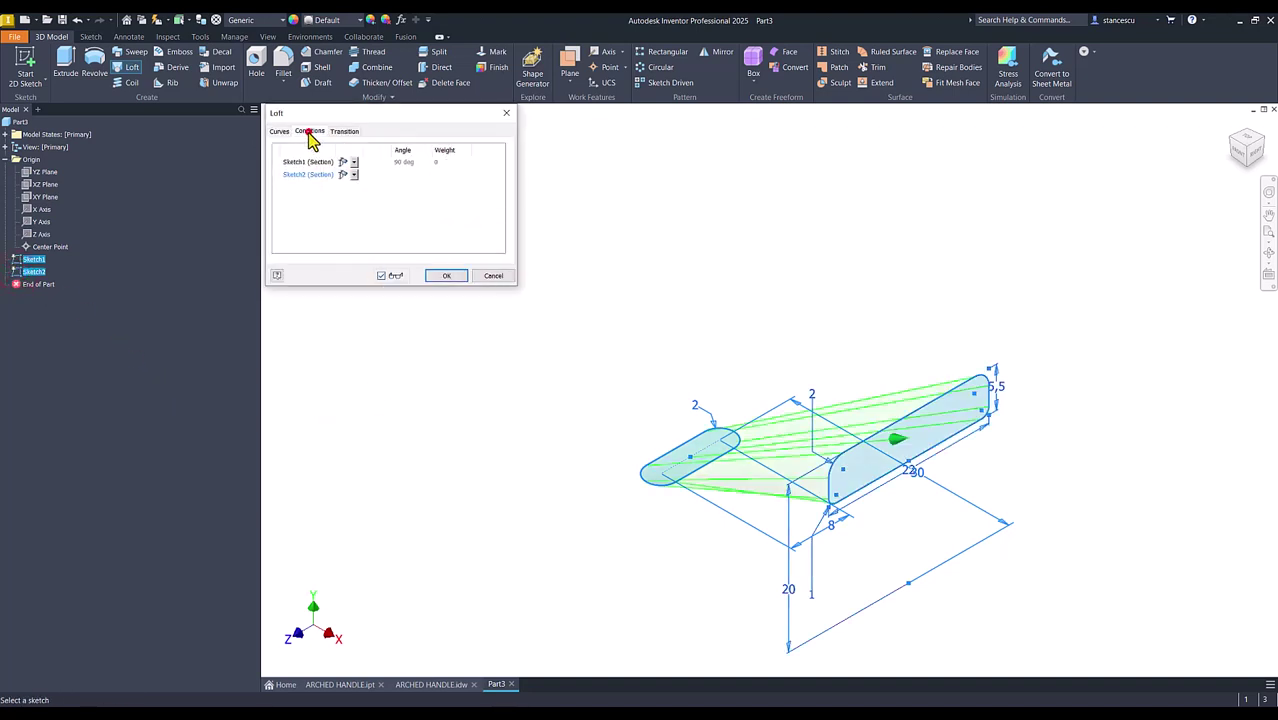
pyautogui.click(355, 163)
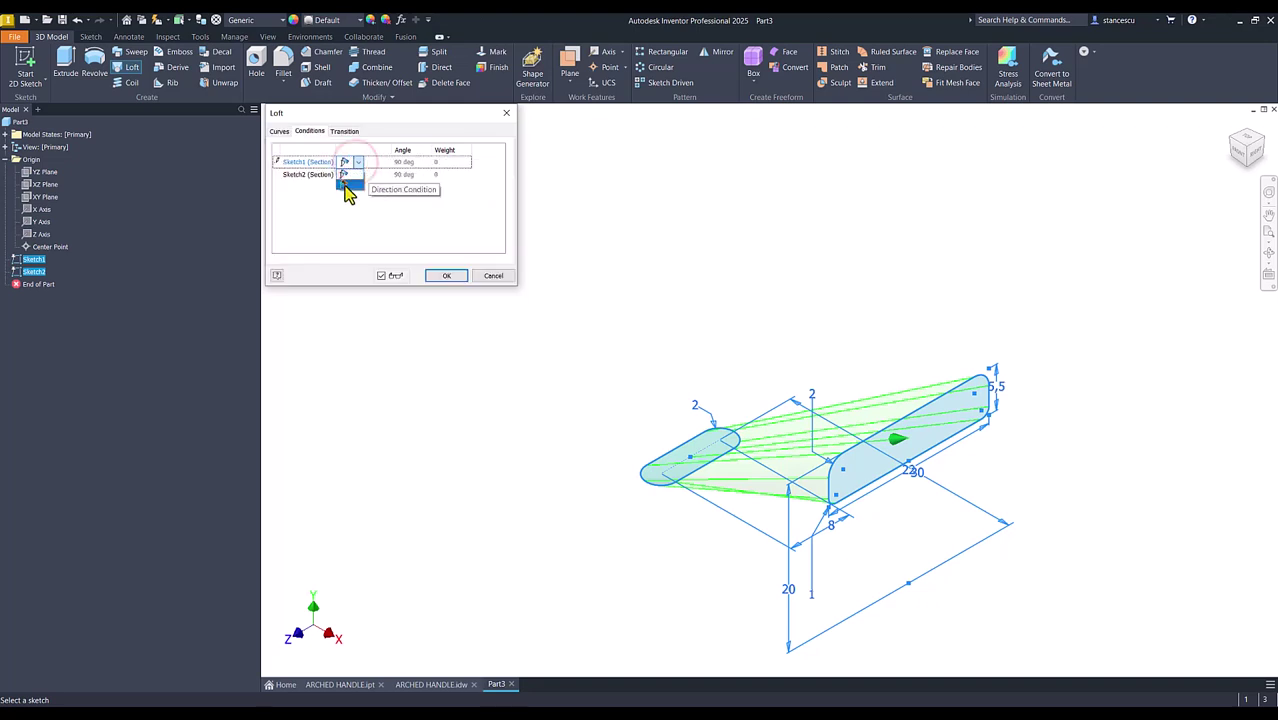
pyautogui.click(345, 190)
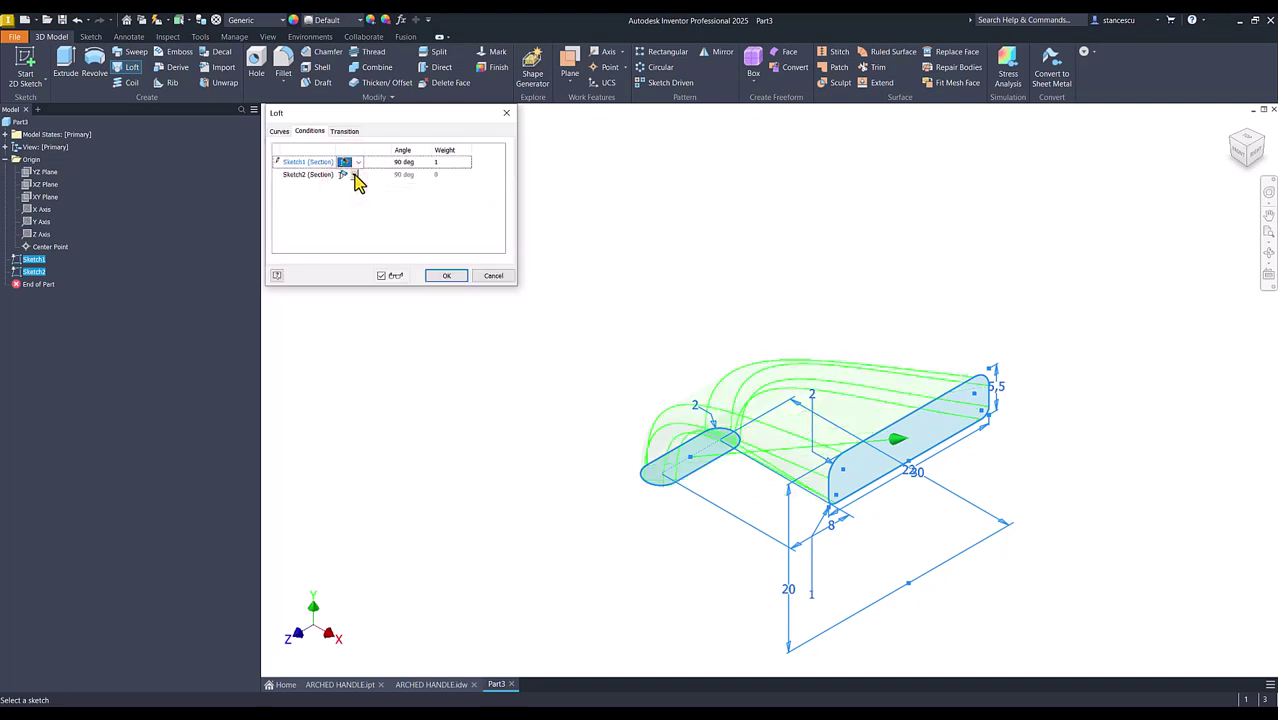
pyautogui.click(354, 175)
pyautogui.click(348, 192)
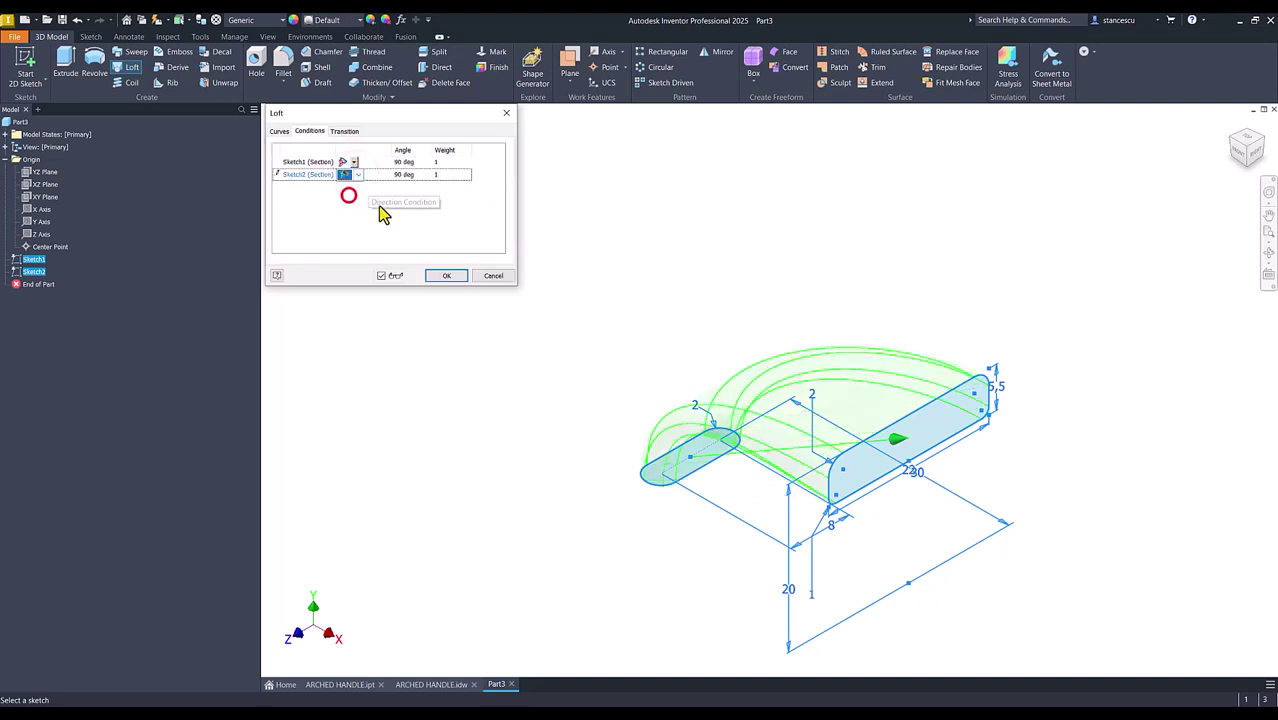
pyautogui.click(451, 279)
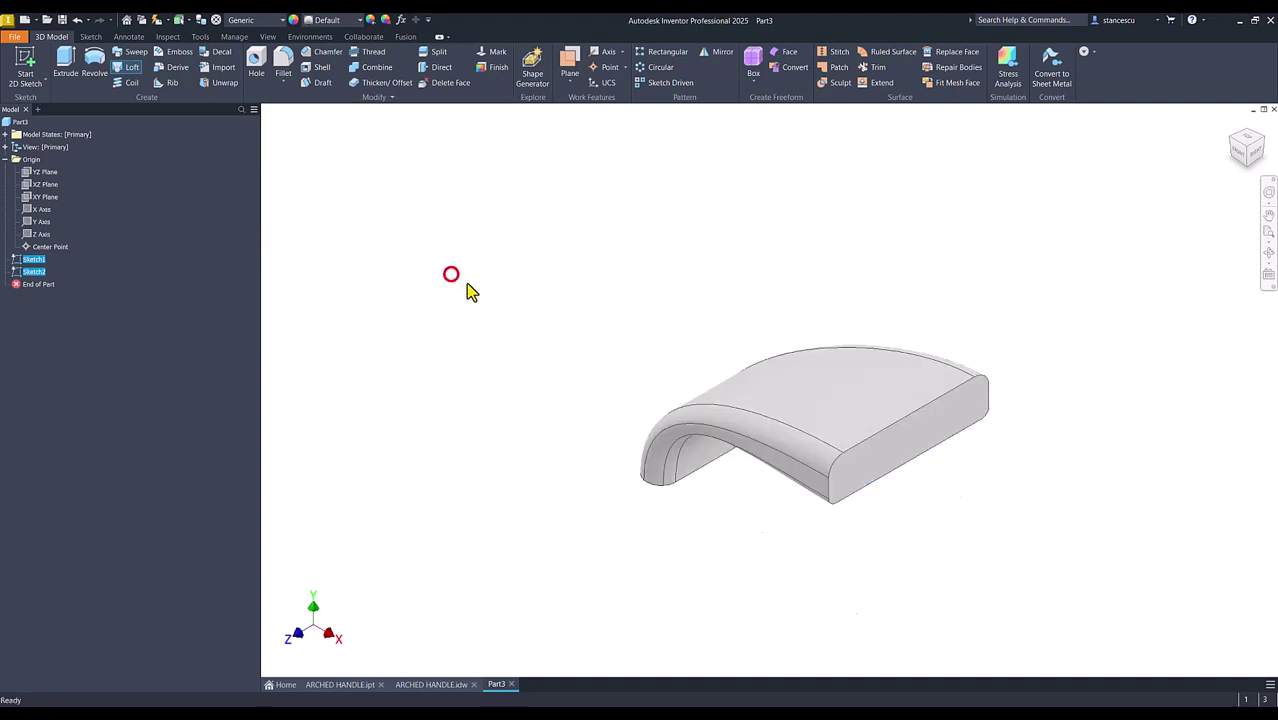
pyautogui.press('F5')
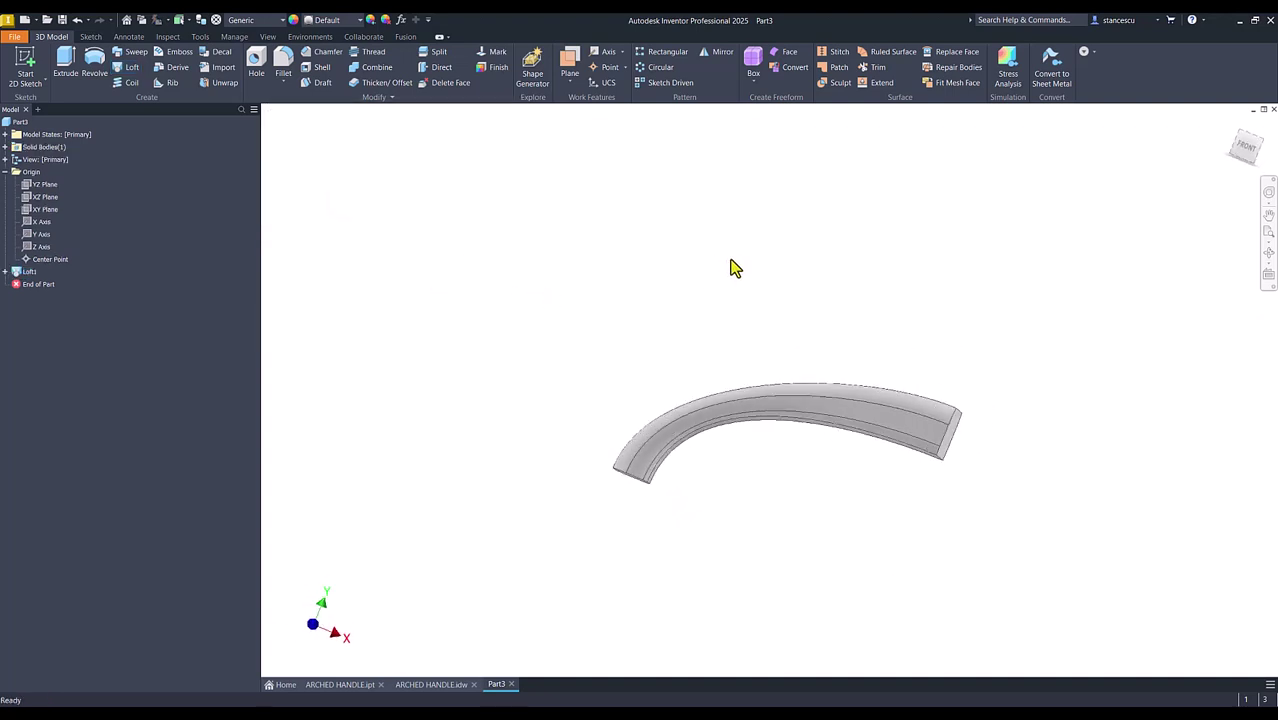
pyautogui.press('F6')
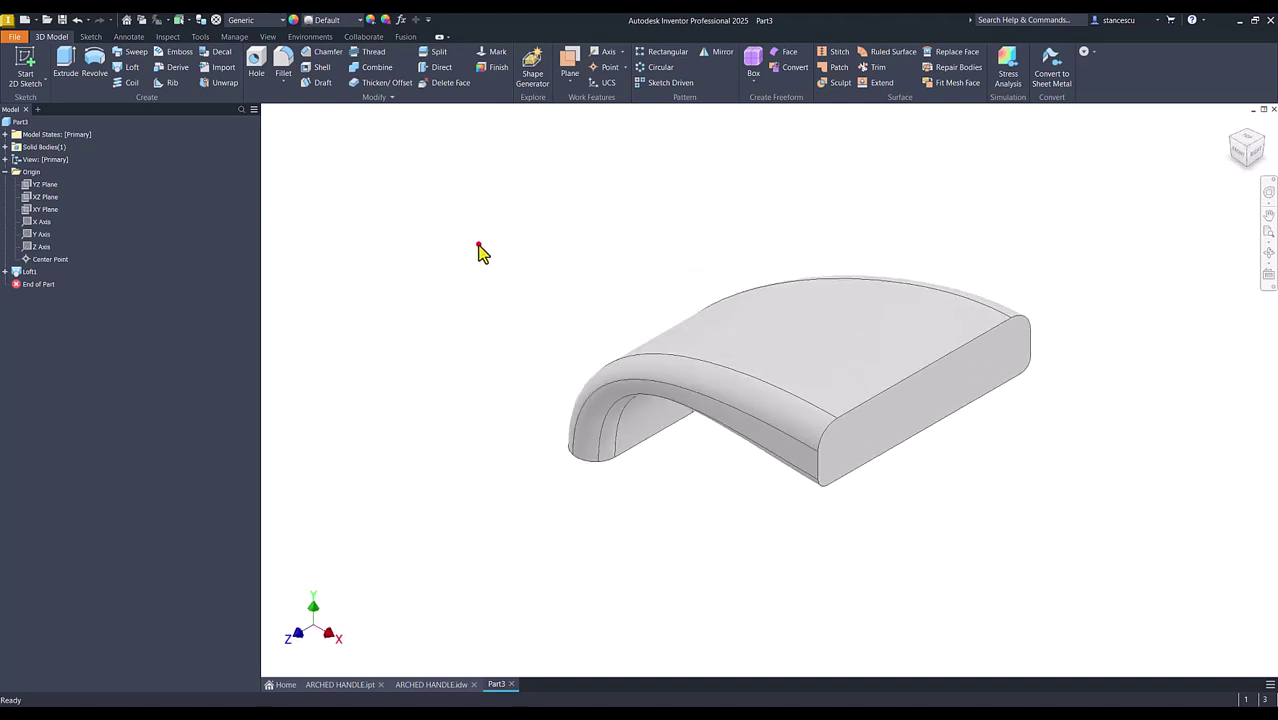
pyautogui.click(476, 240)
pyautogui.click(434, 686)
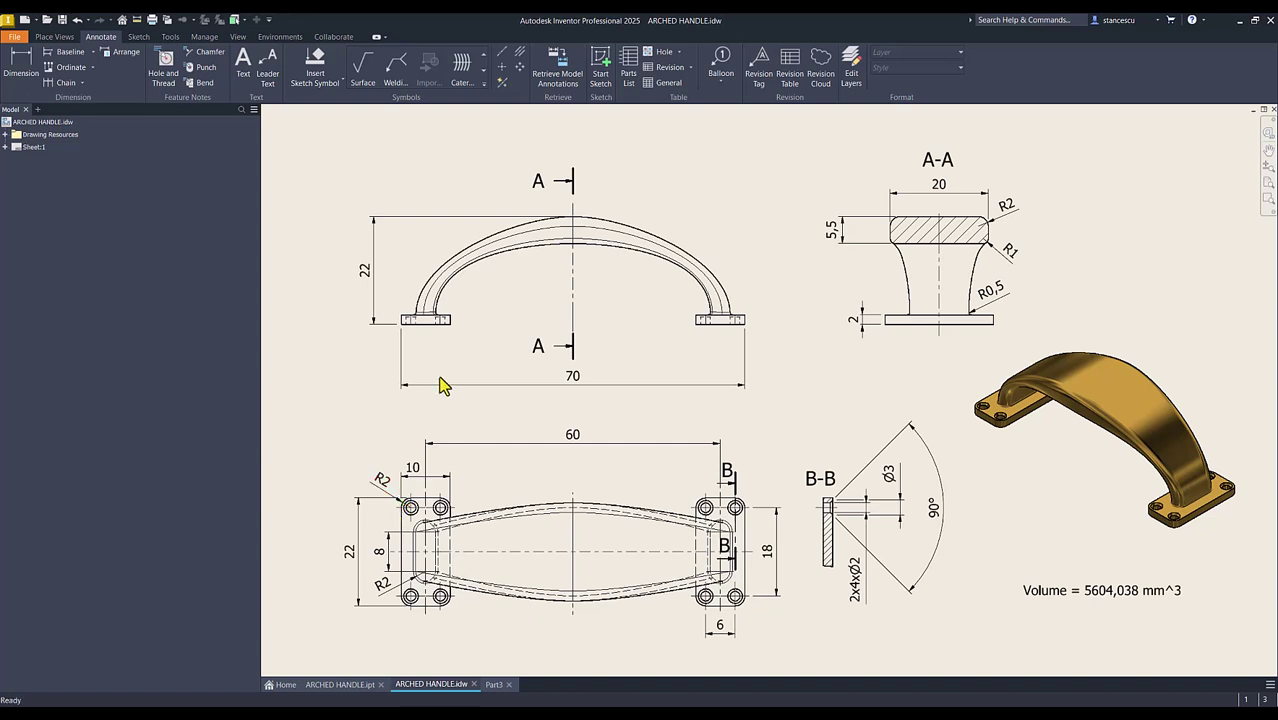
pyautogui.click(492, 684)
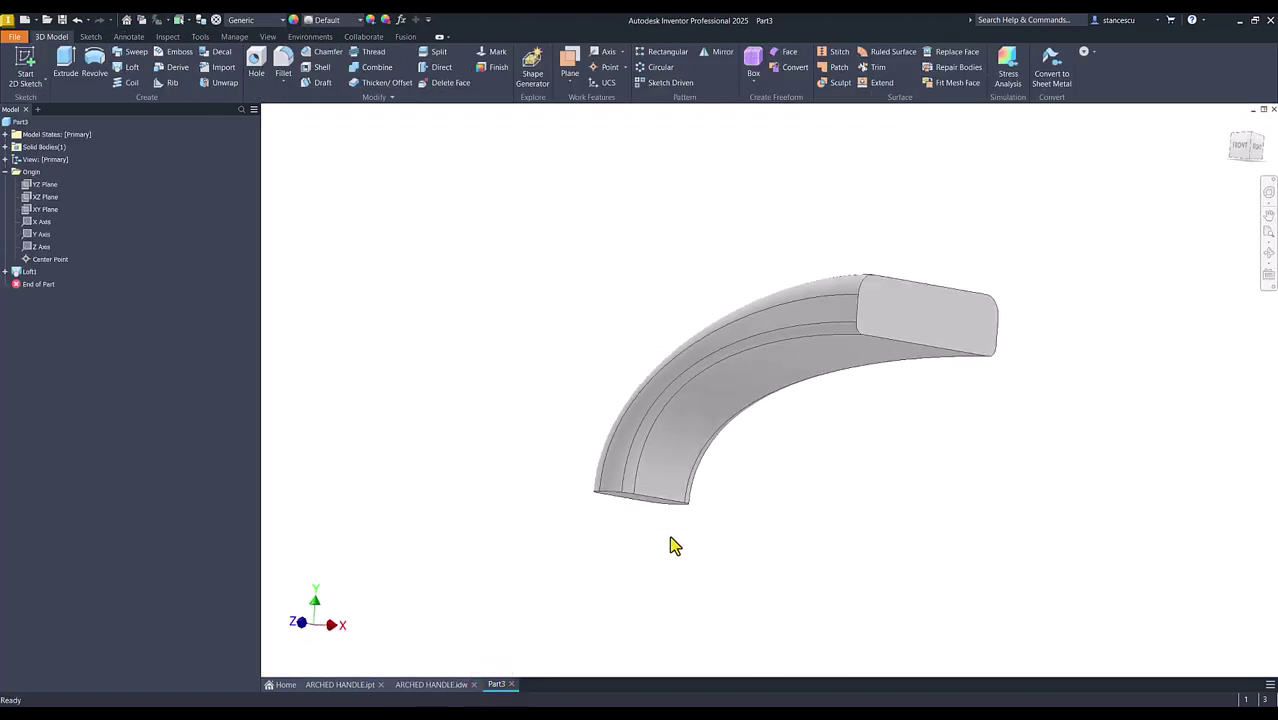
# - Start a sketch on the loft's end face and draw a 10 × 22 rectangle
pyautogui.click(610, 502)
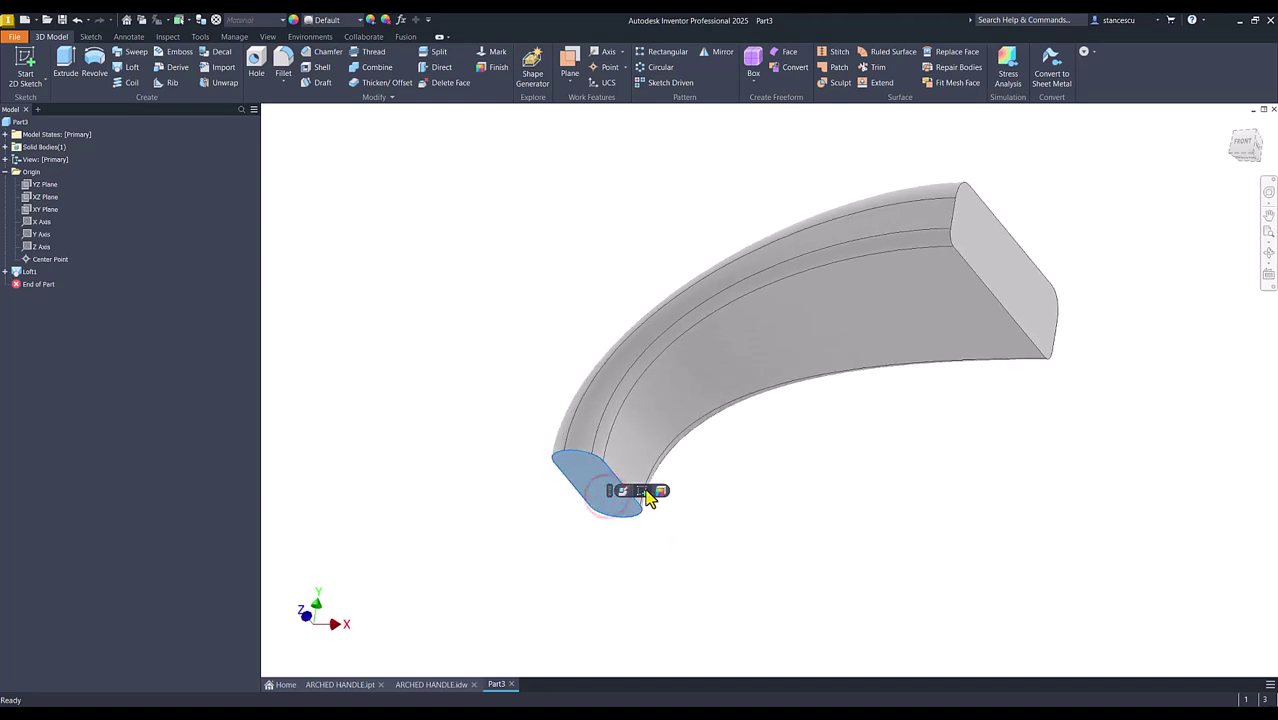
pyautogui.click(645, 490)
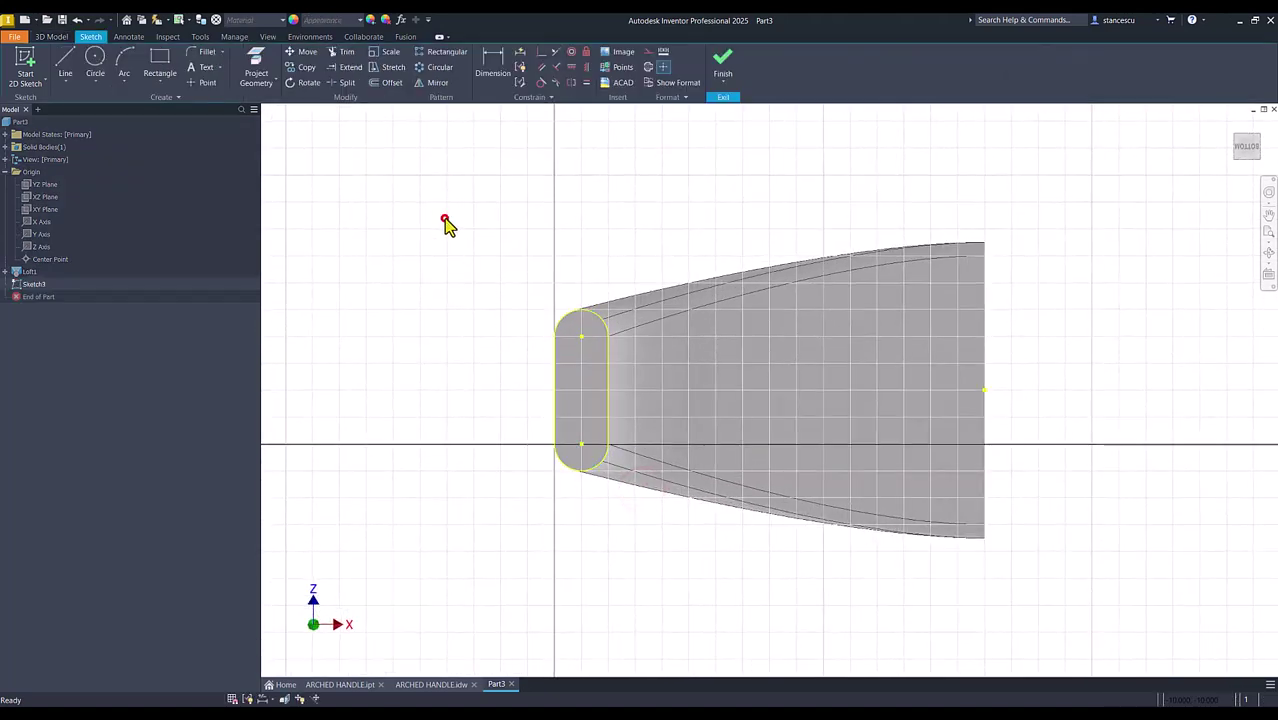
pyautogui.click(160, 62)
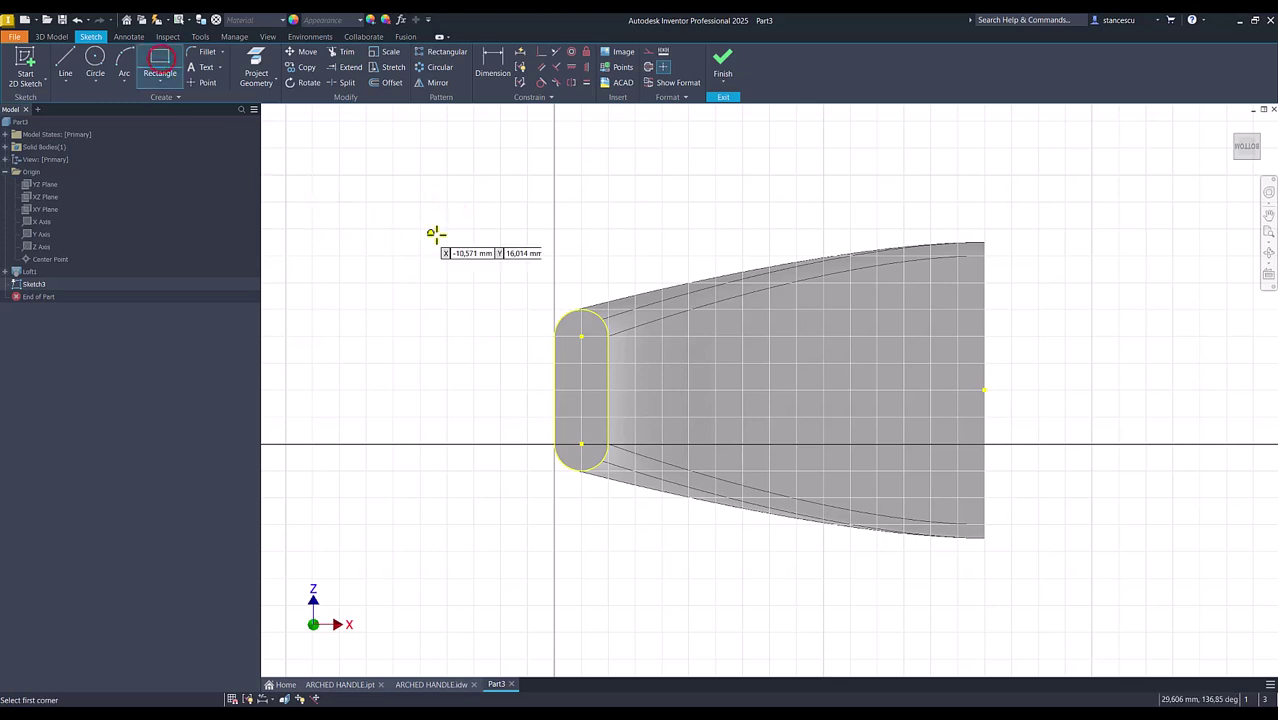
pyautogui.click(502, 261)
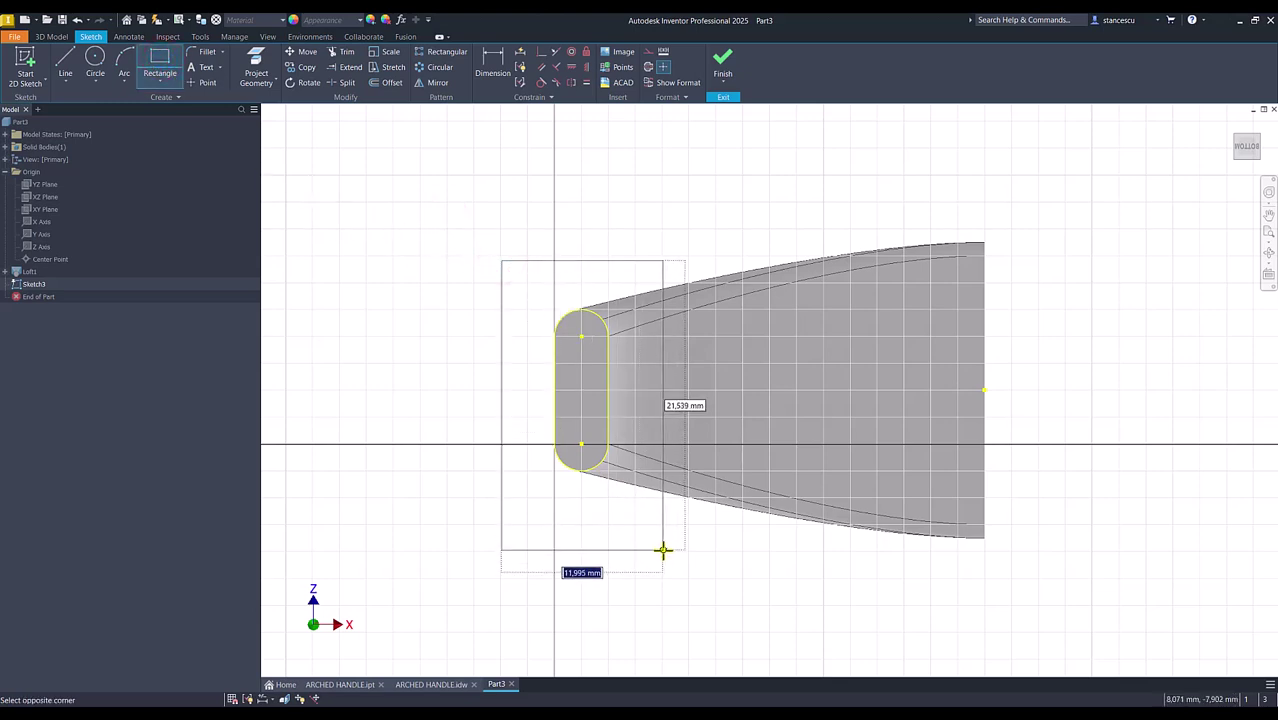
pyautogui.write('10')
pyautogui.press('Tab')
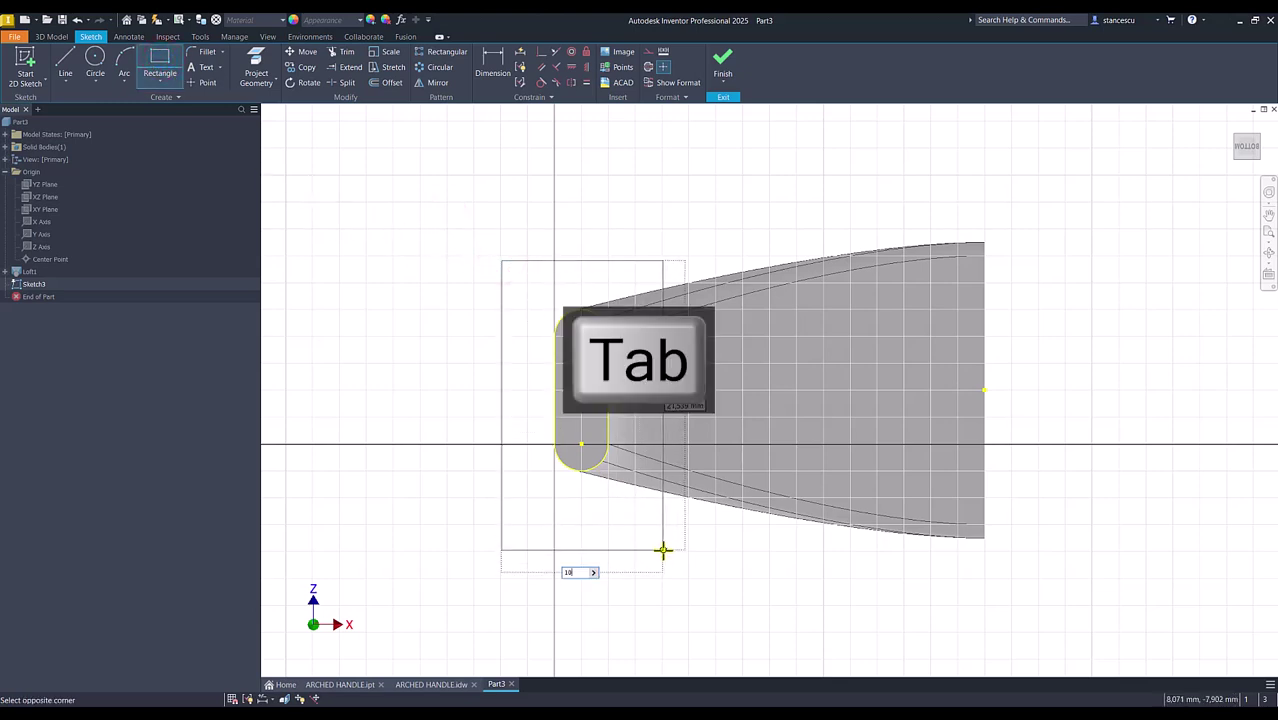
pyautogui.press('Return')
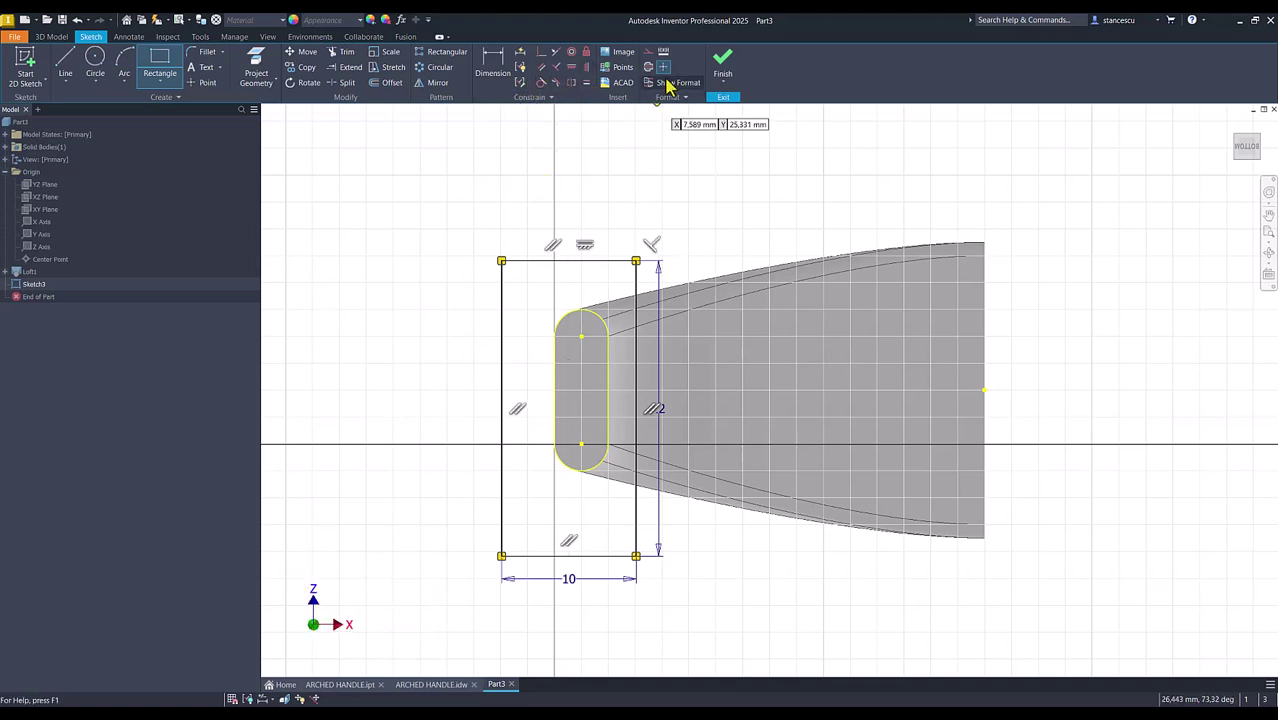
# - Constrain the rectangle vertically over the slot centre and horizontally level with the loft's side point
pyautogui.click(586, 67)
pyautogui.click(569, 260)
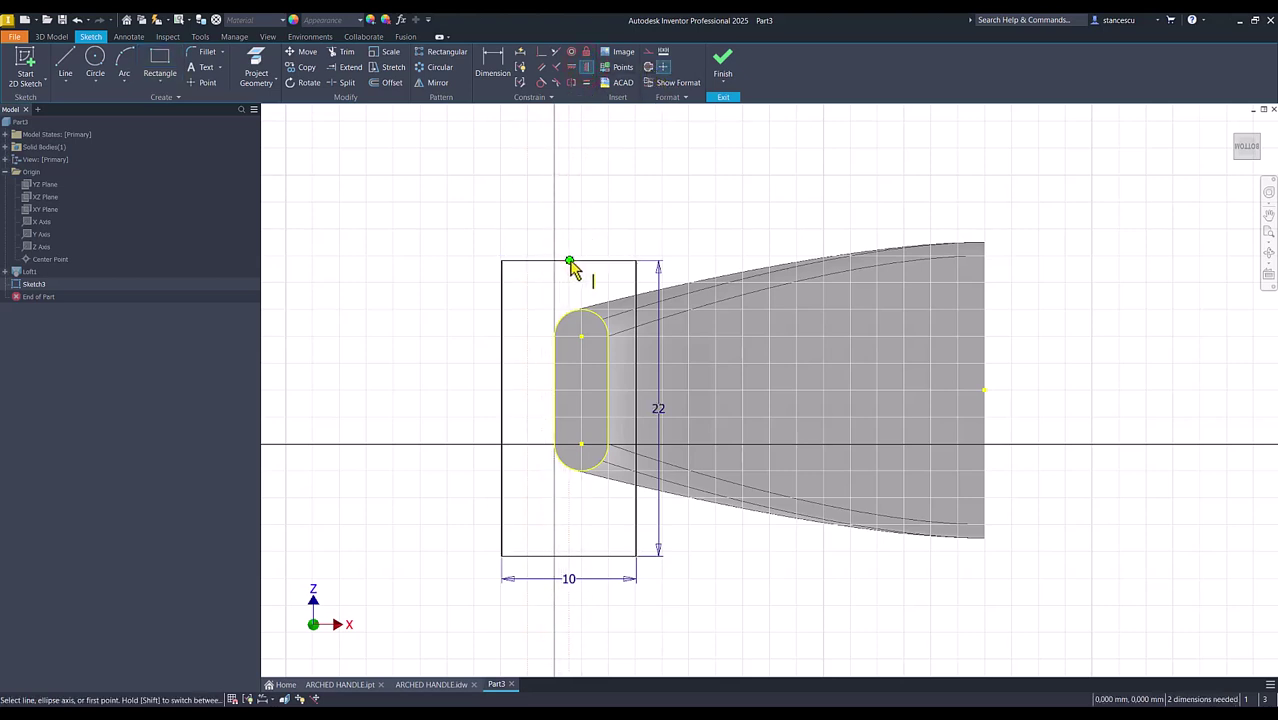
pyautogui.click(580, 336)
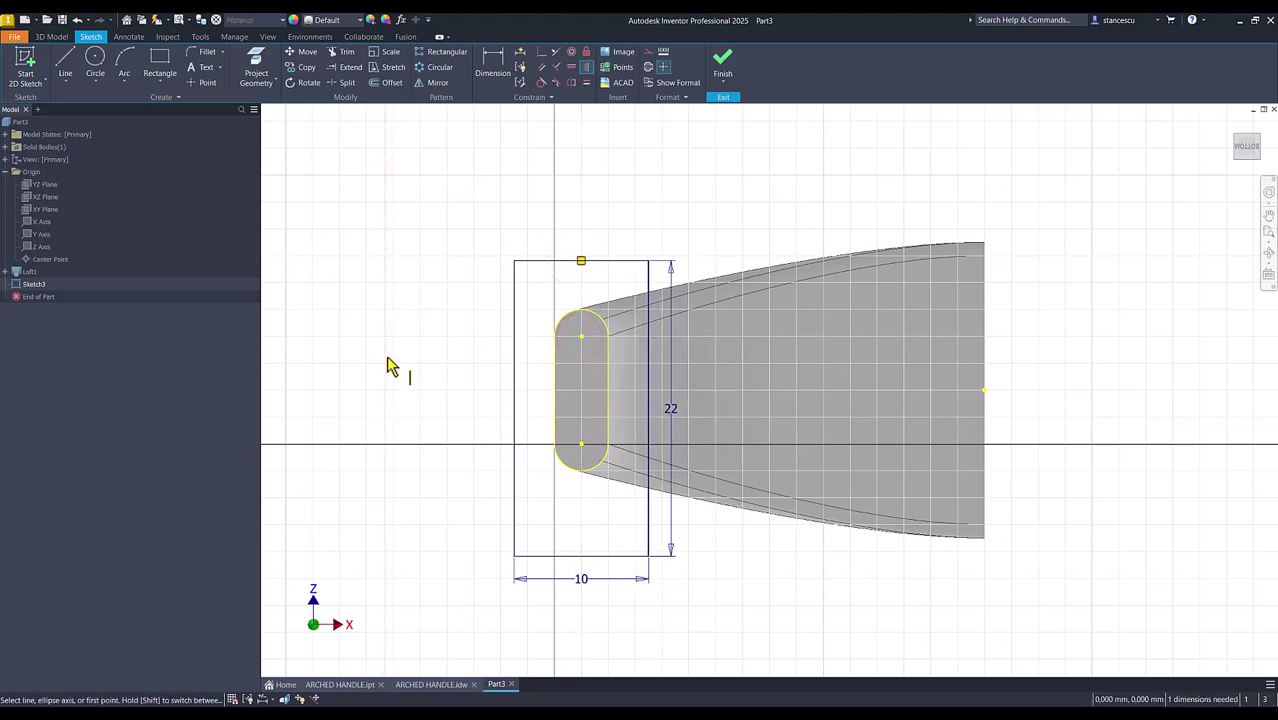
pyautogui.click(571, 67)
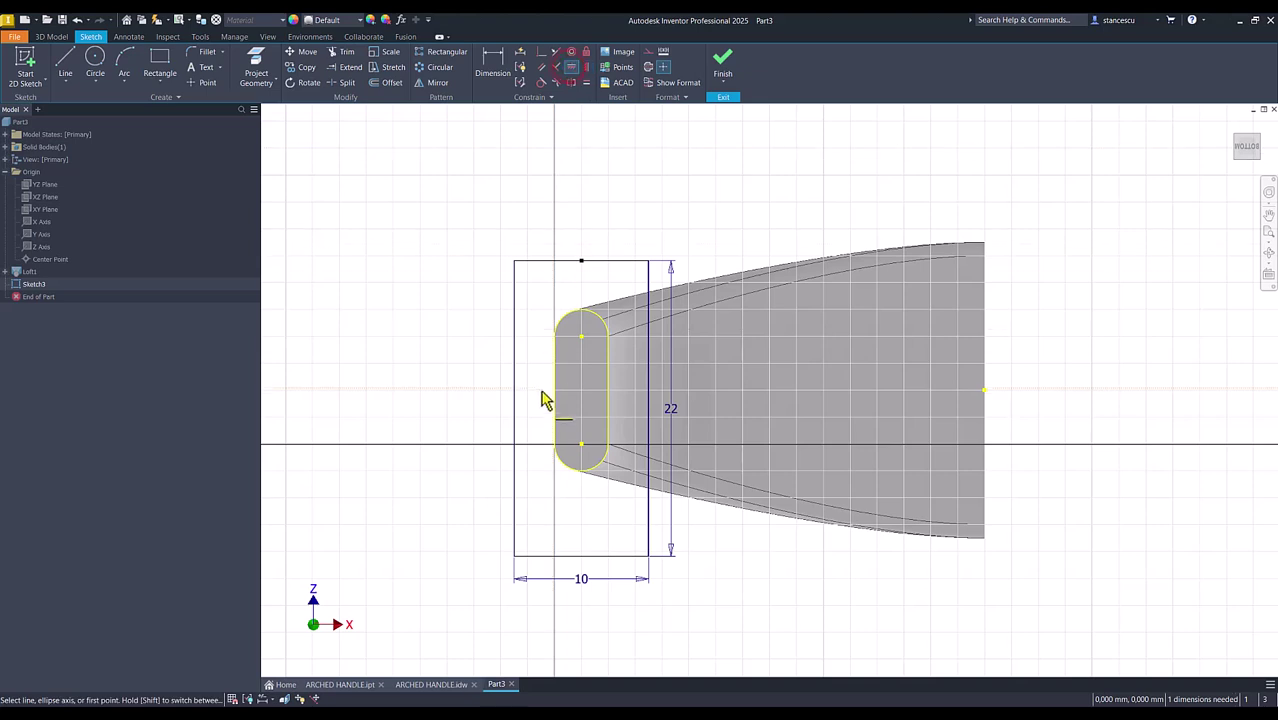
pyautogui.click(984, 392)
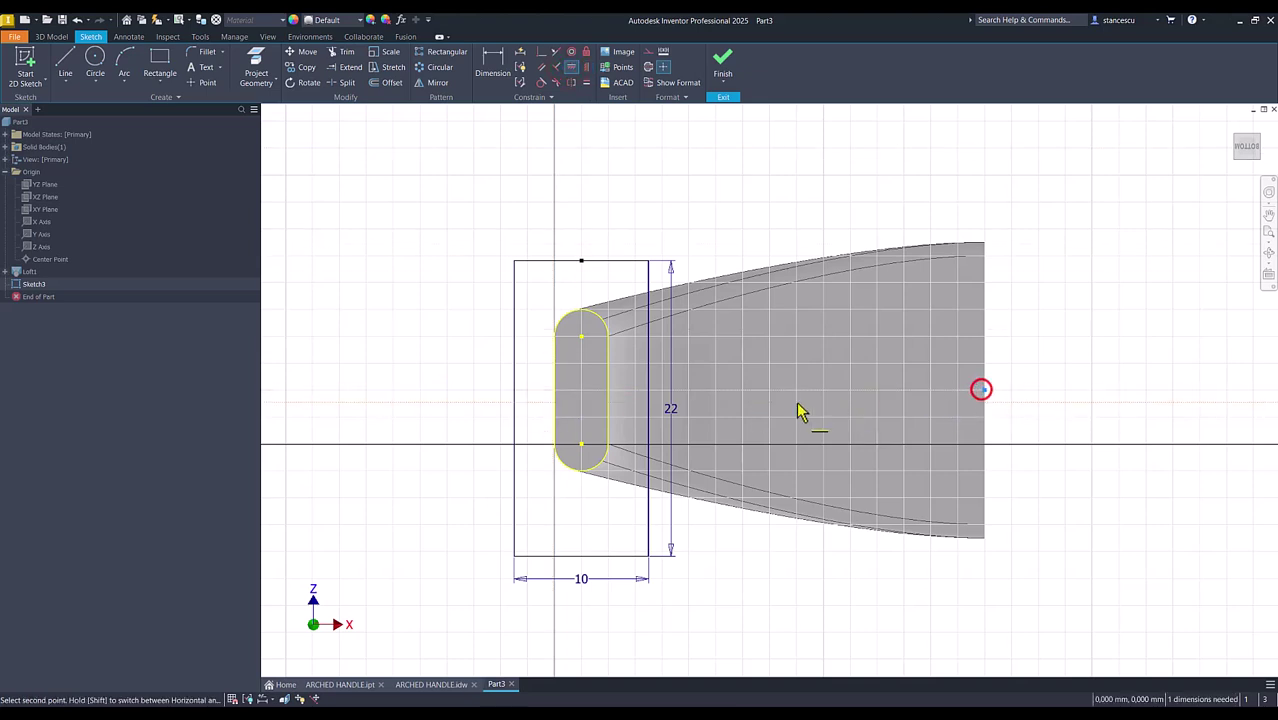
pyautogui.click(514, 409)
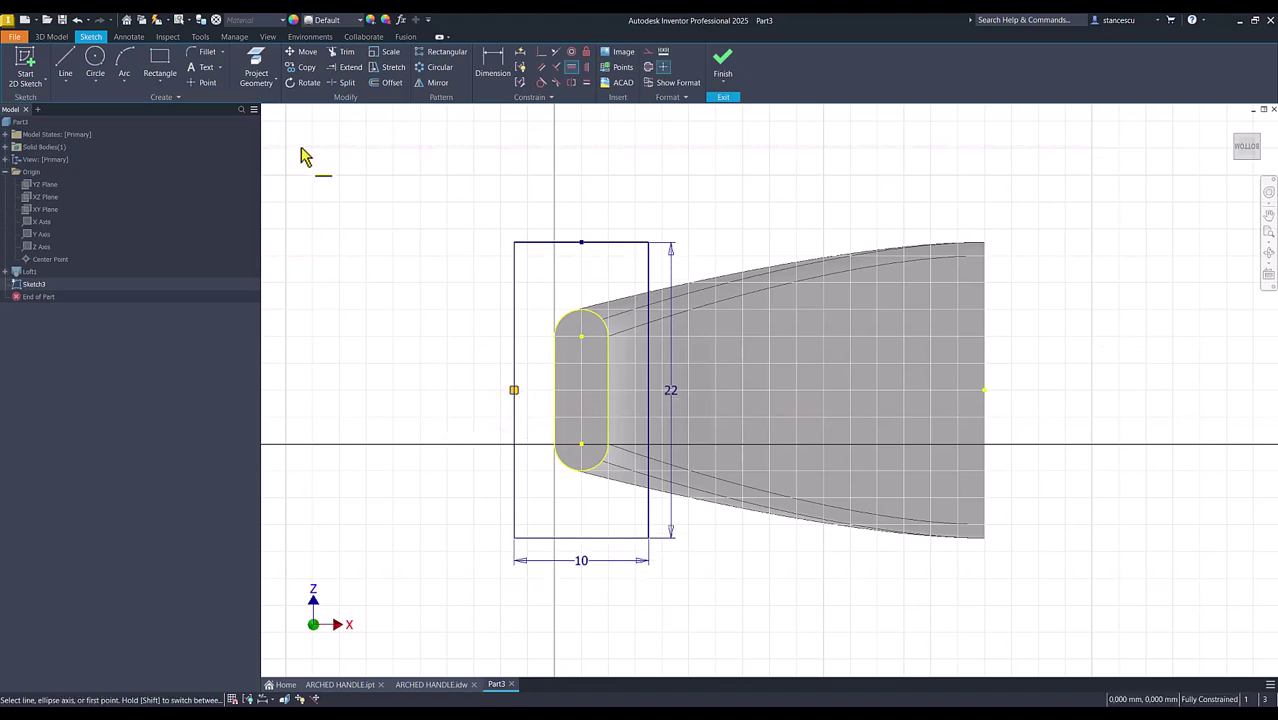
# - Fillet all four rectangle corners at 2 mm
pyautogui.click(208, 54)
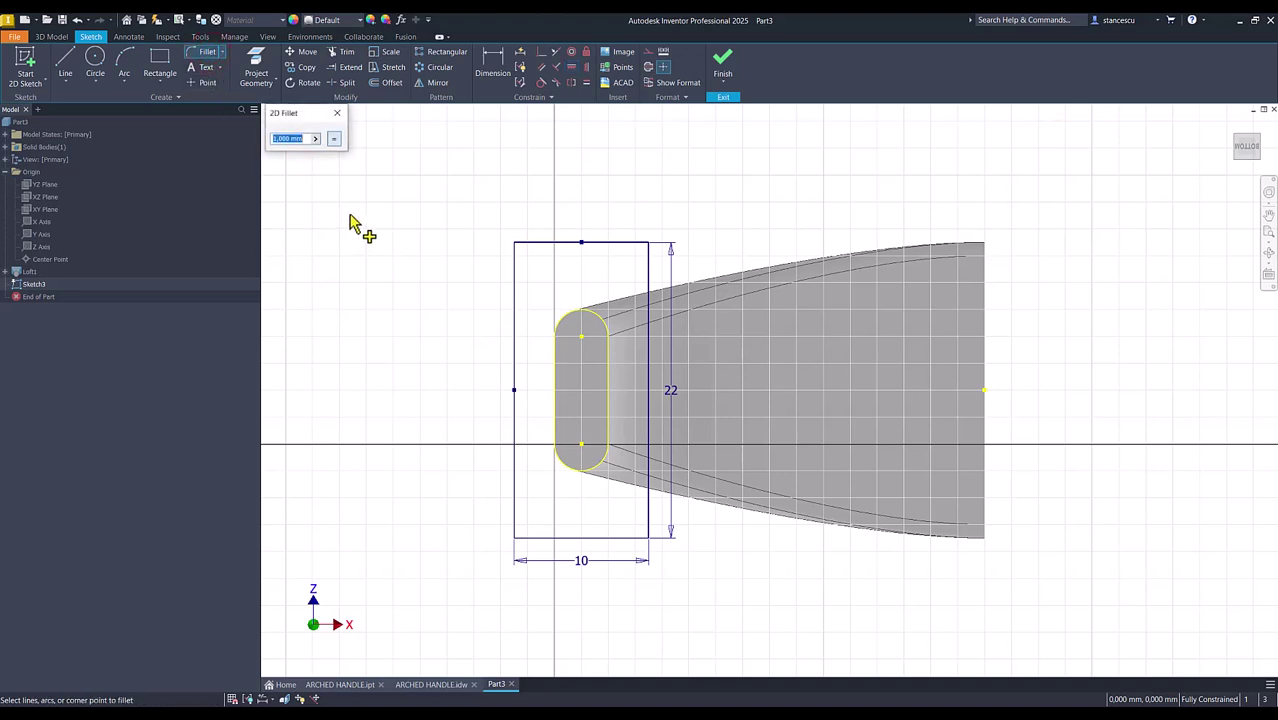
pyautogui.click(514, 242)
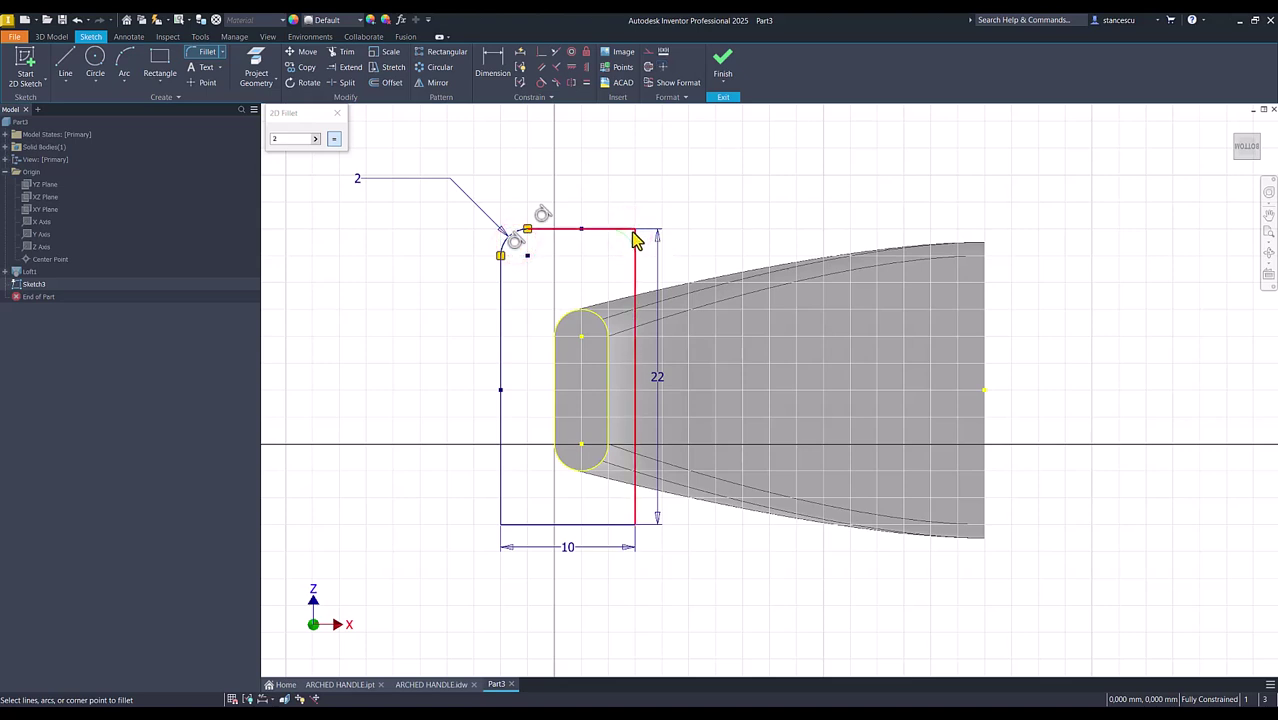
pyautogui.click(632, 238)
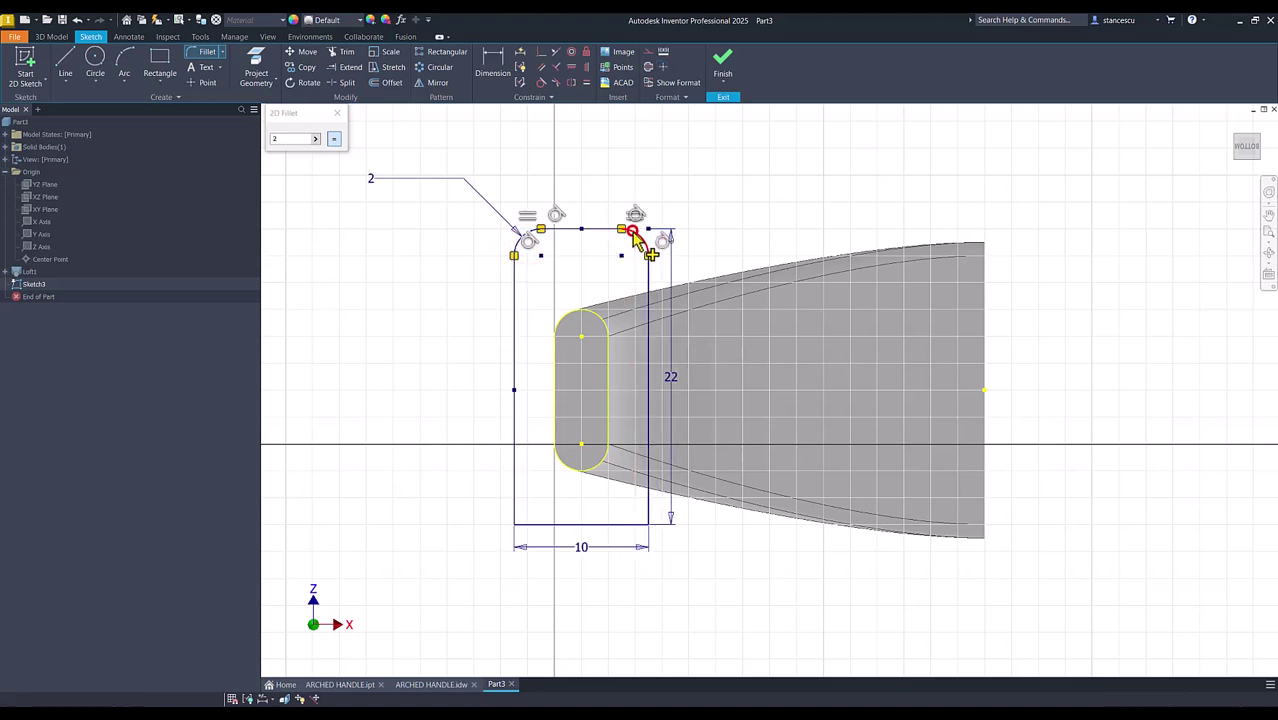
pyautogui.click(650, 527)
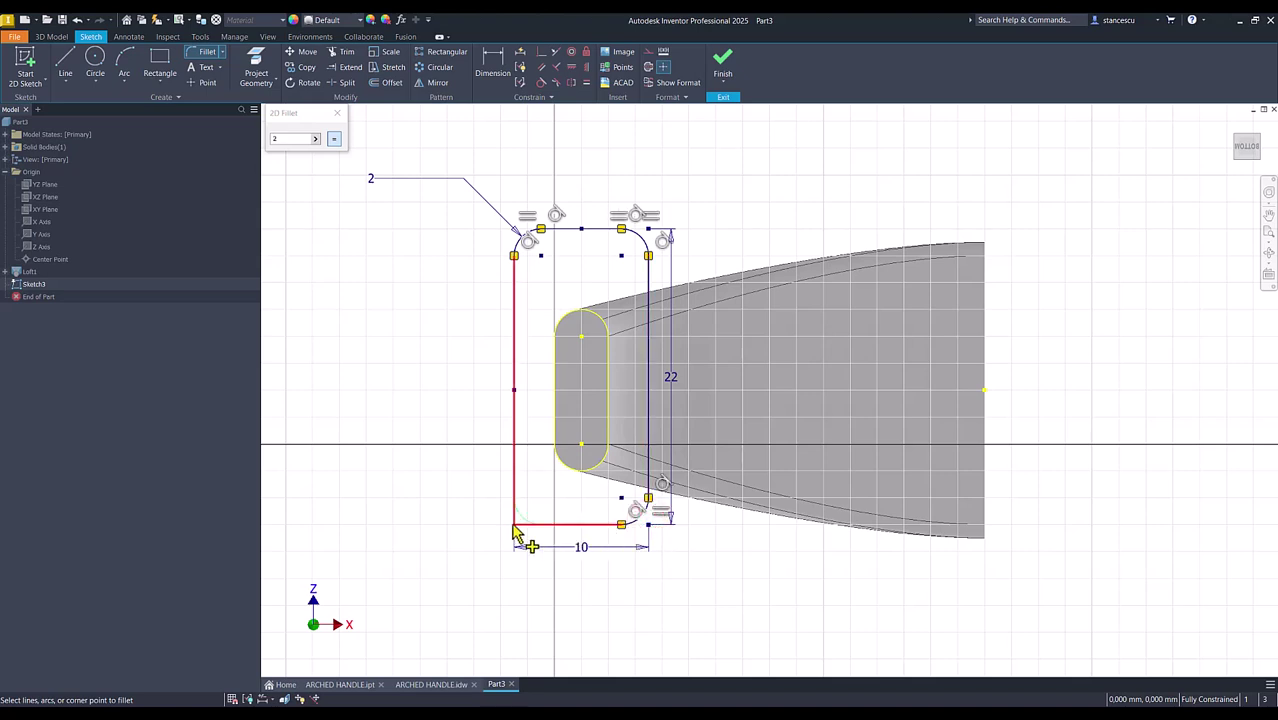
pyautogui.click(513, 526)
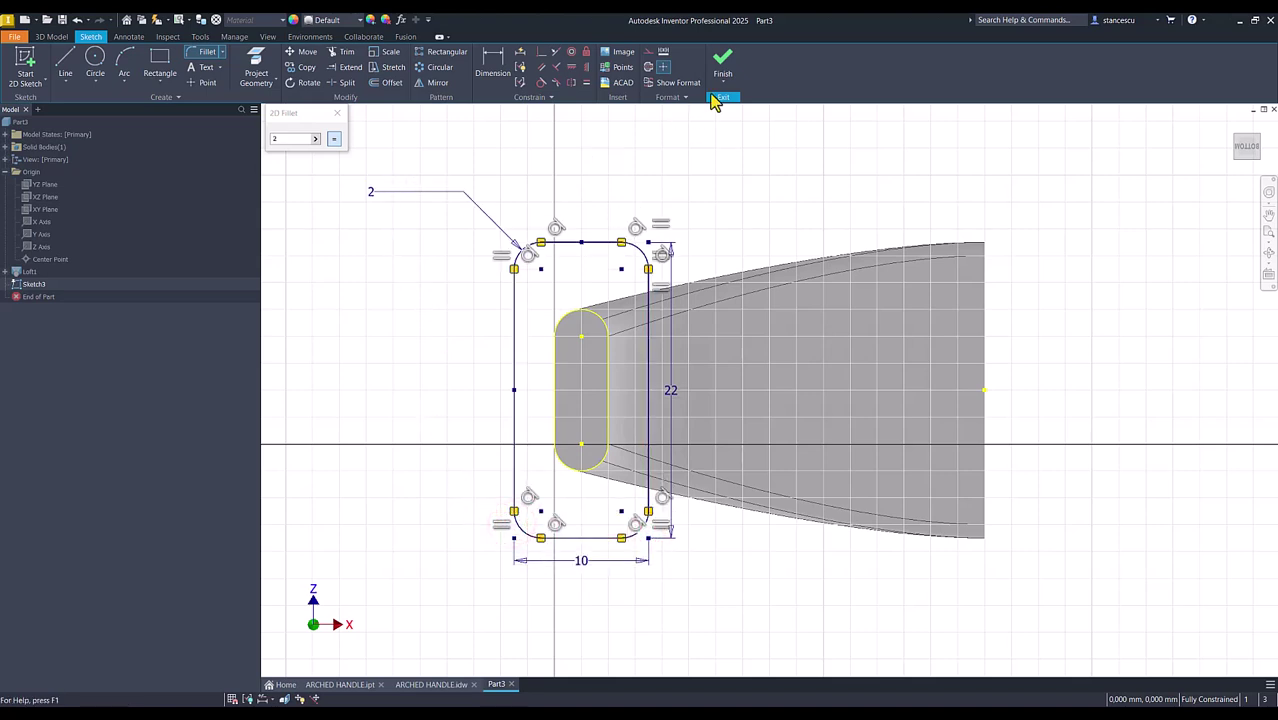
# - Extrude Sketch3's rounded rectangle and slot profiles 2 mm into a base plate
pyautogui.click(724, 64)
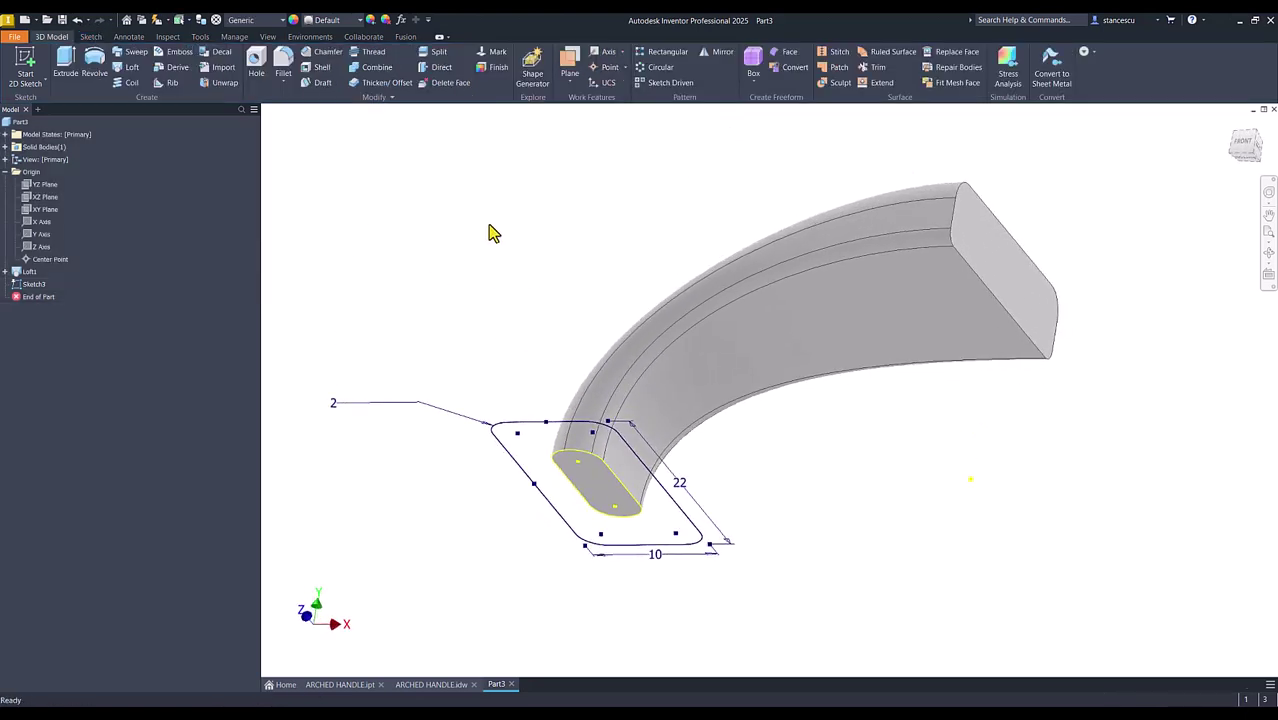
pyautogui.click(65, 65)
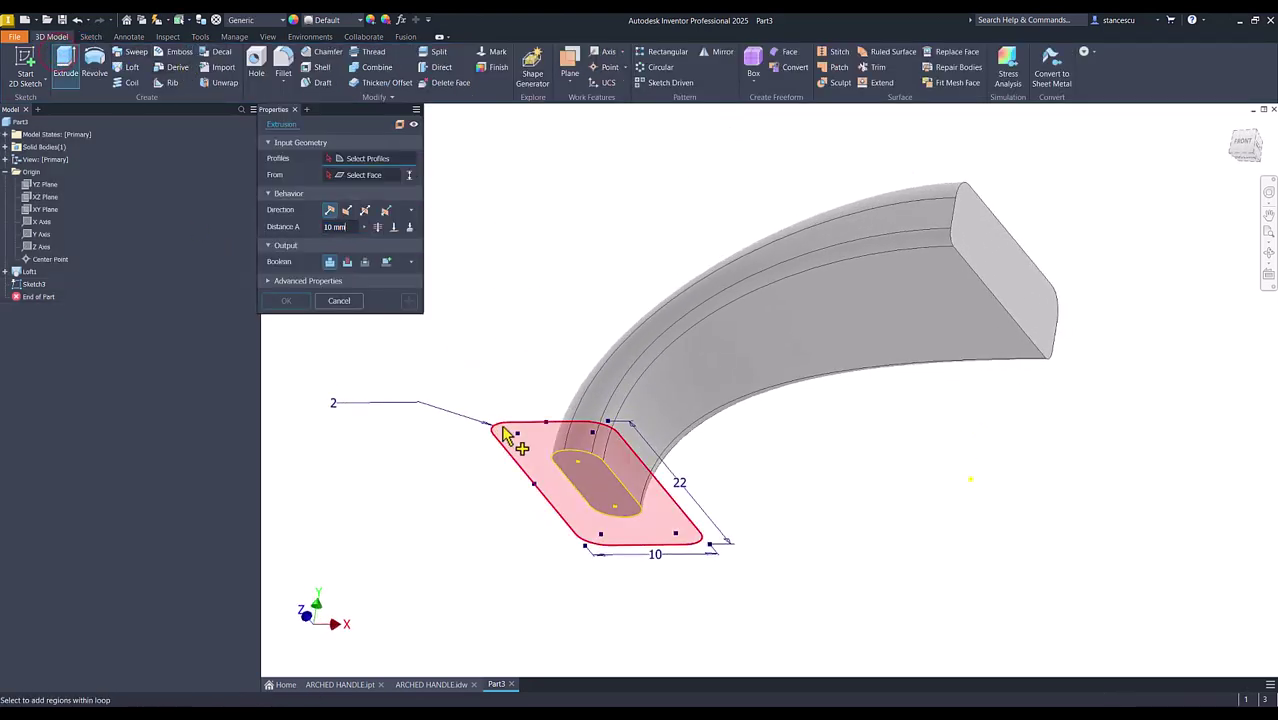
pyautogui.click(529, 443)
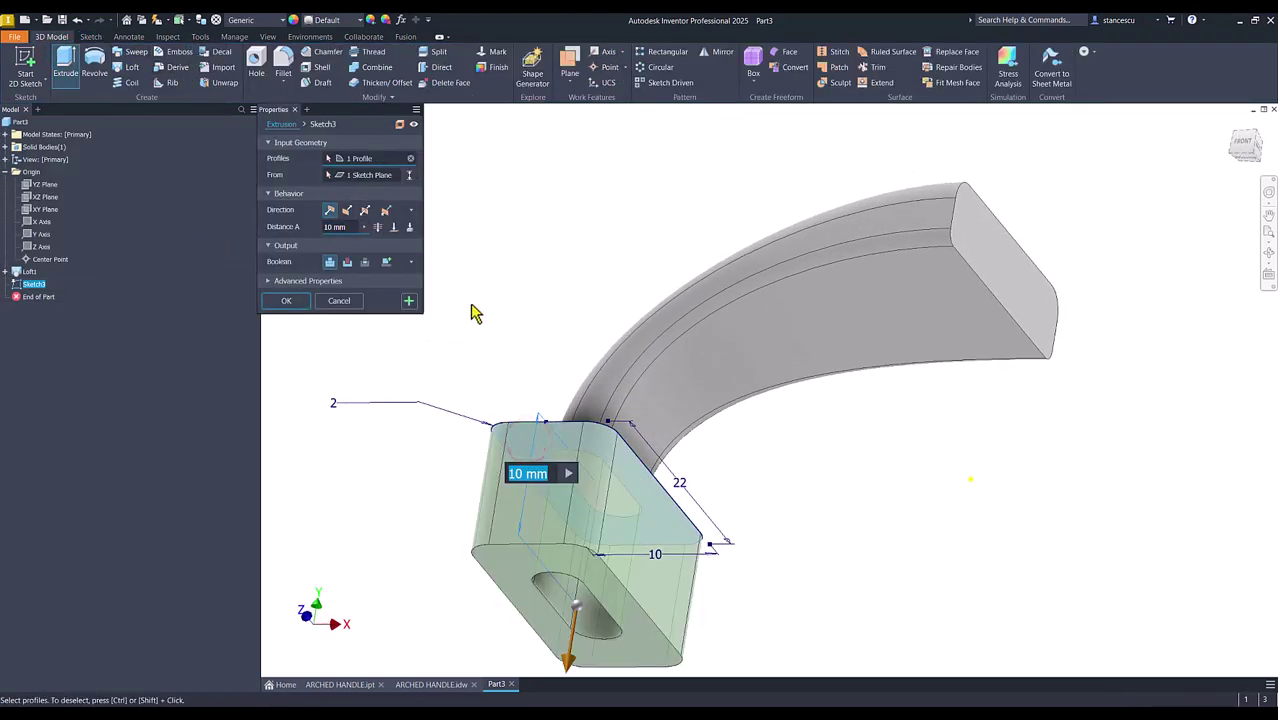
pyautogui.click(604, 510)
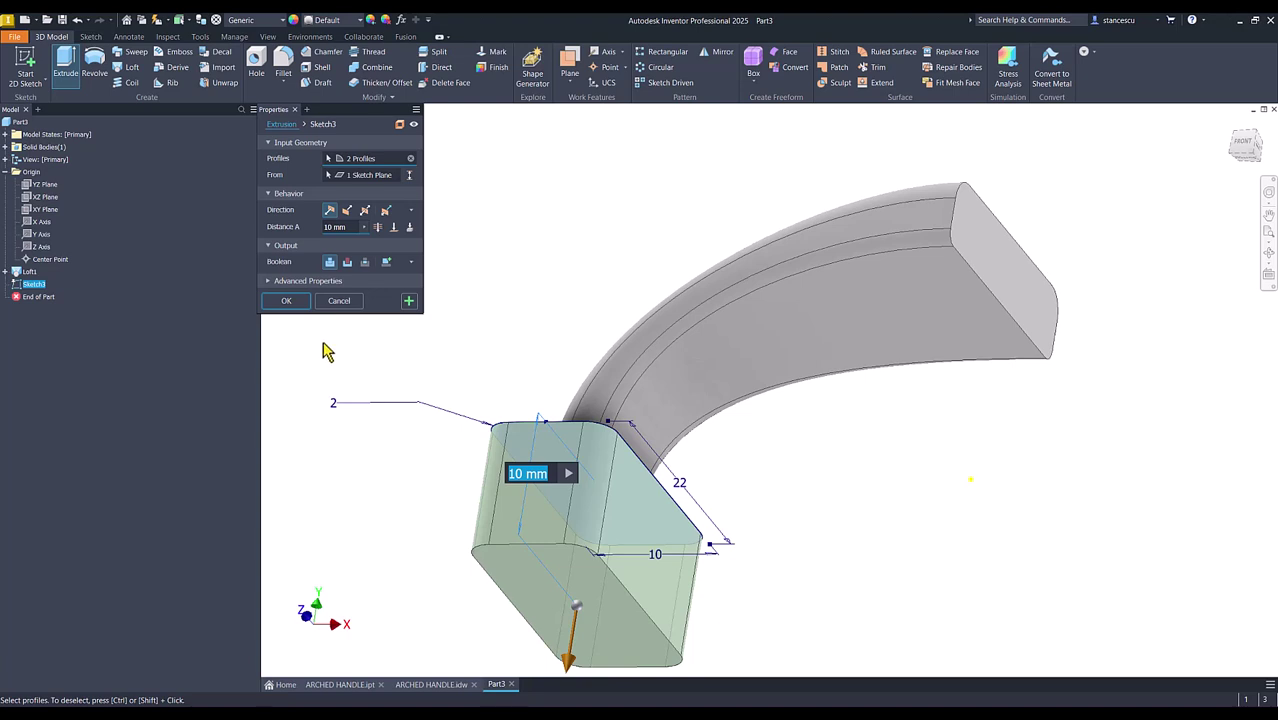
pyautogui.write('2')
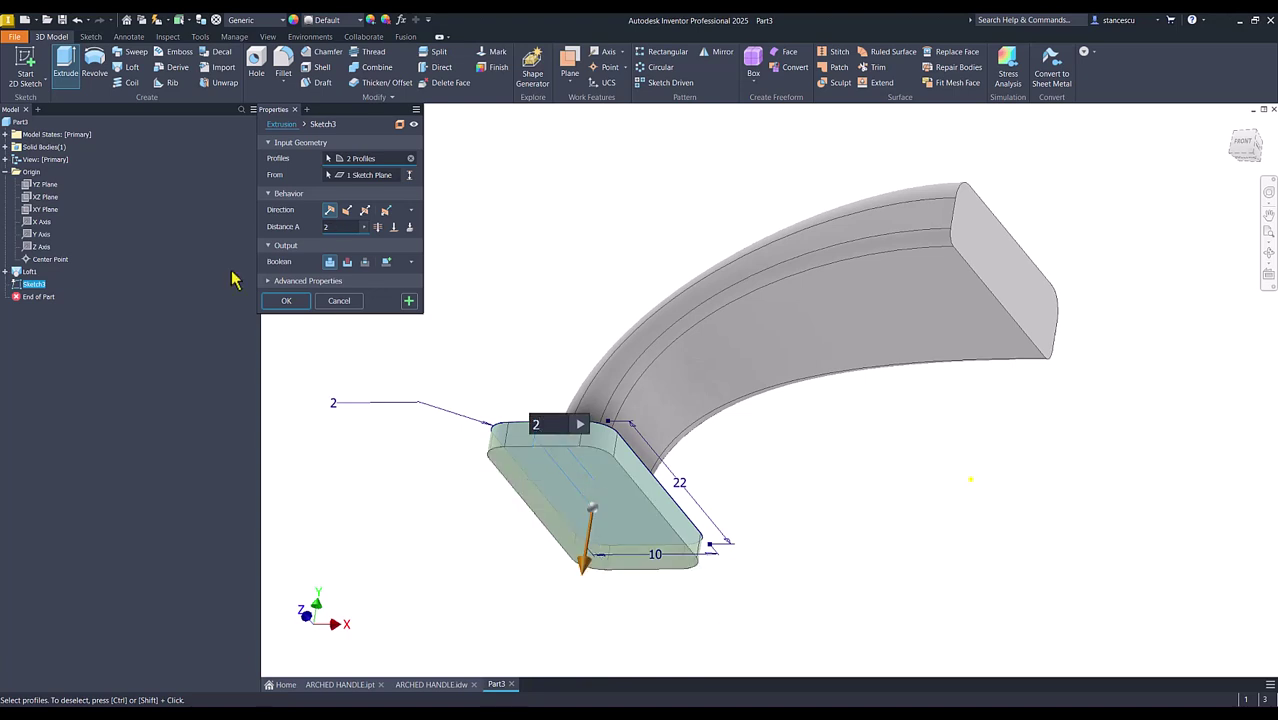
pyautogui.click(290, 301)
pyautogui.press('F6')
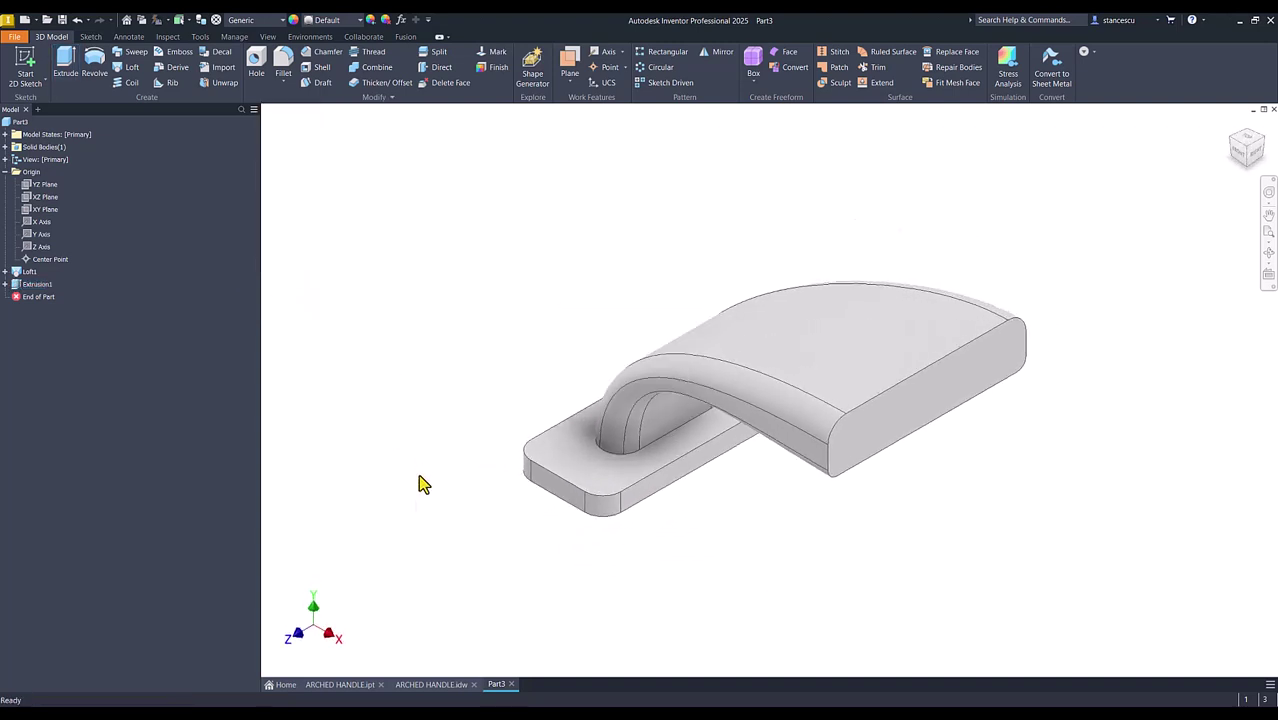
# - Check the R0,5 radius in the drawing, then fillet the eight arch-base edges at 0,5 mm
pyautogui.click(431, 685)
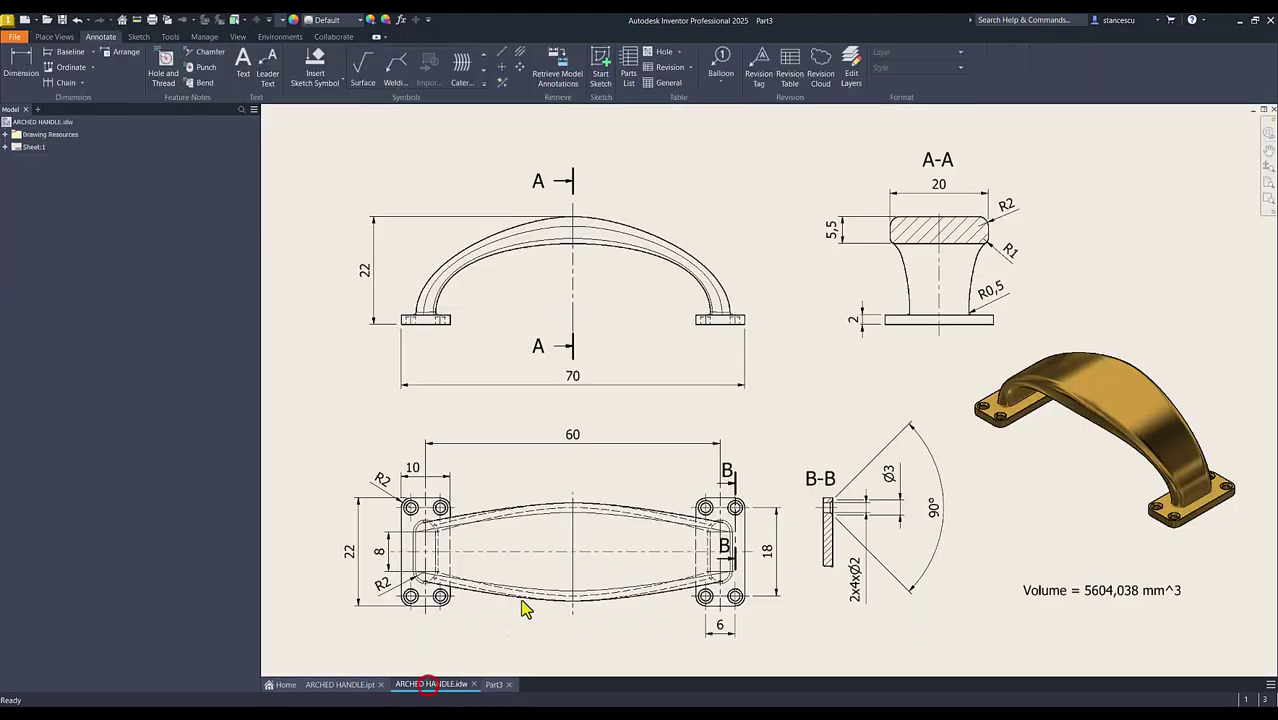
pyautogui.click(994, 292)
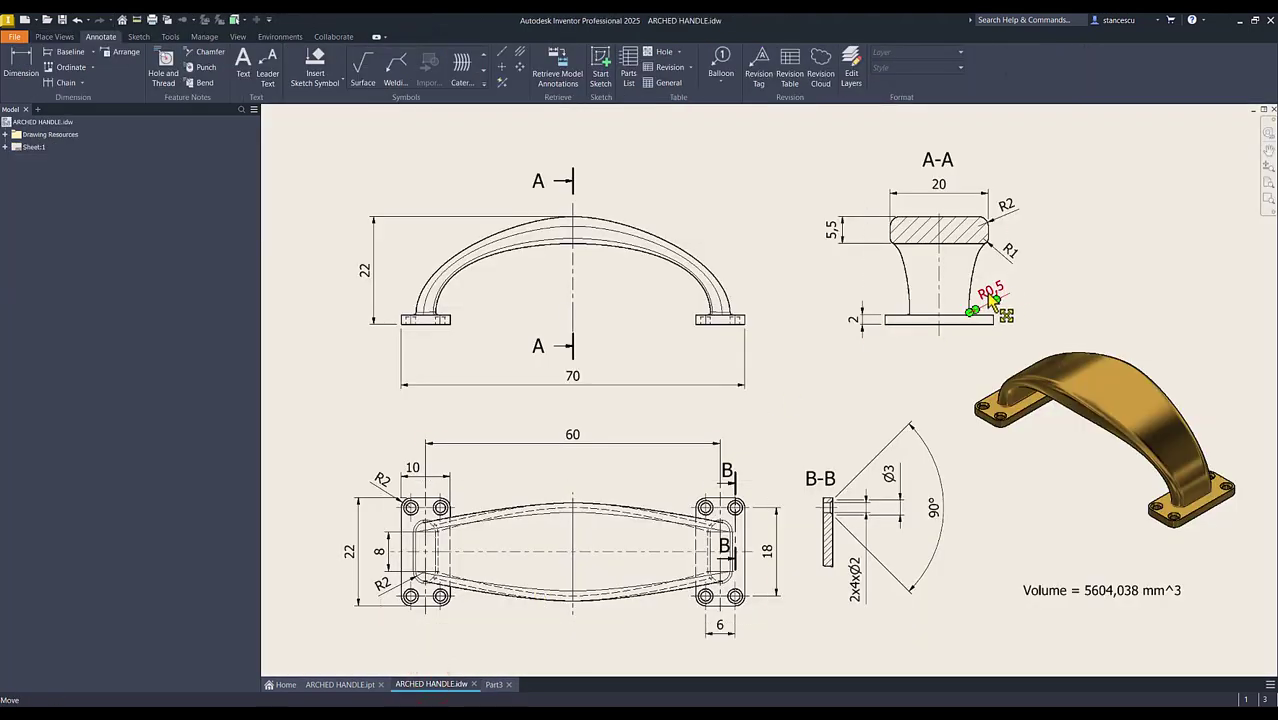
pyautogui.click(491, 686)
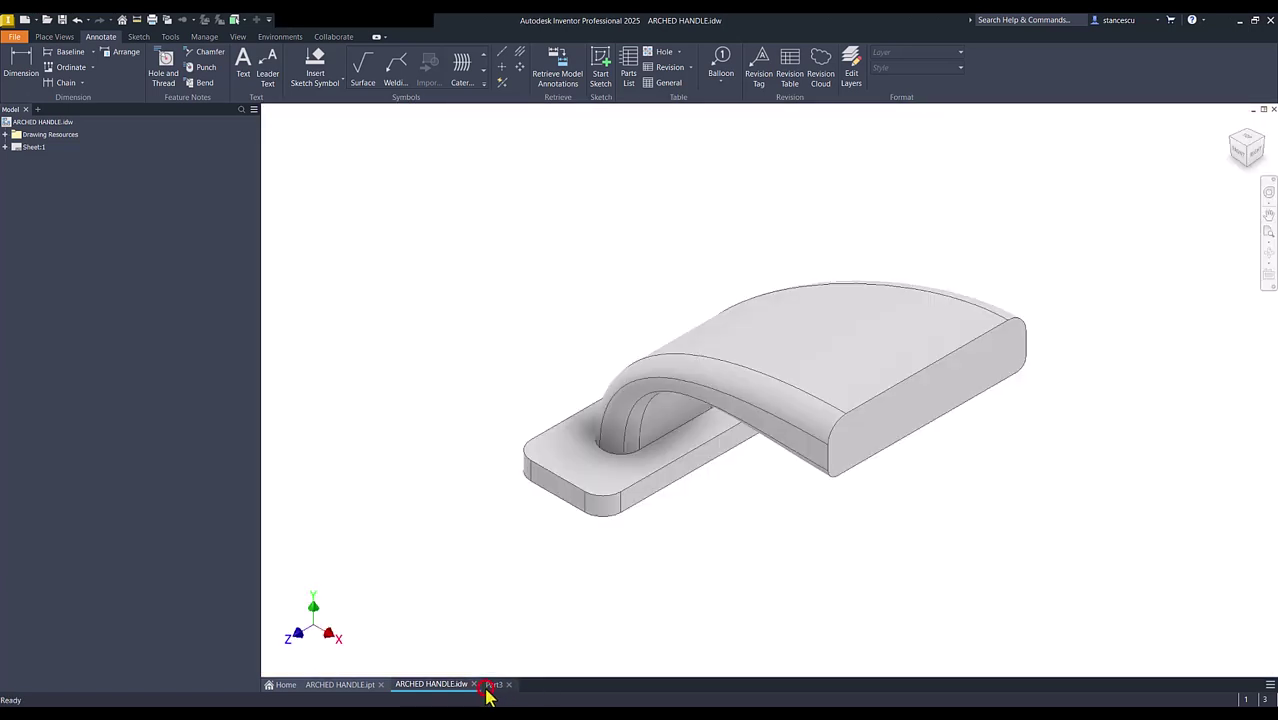
pyautogui.click(669, 436)
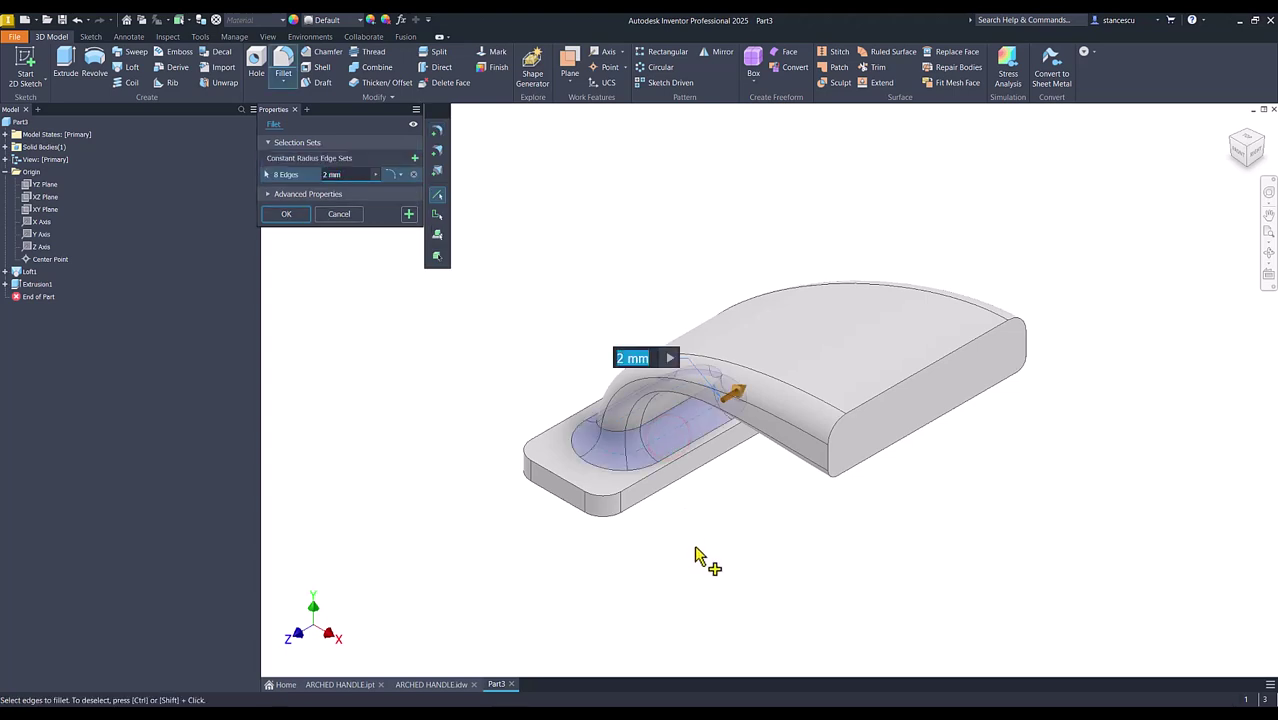
pyautogui.write('0,5')
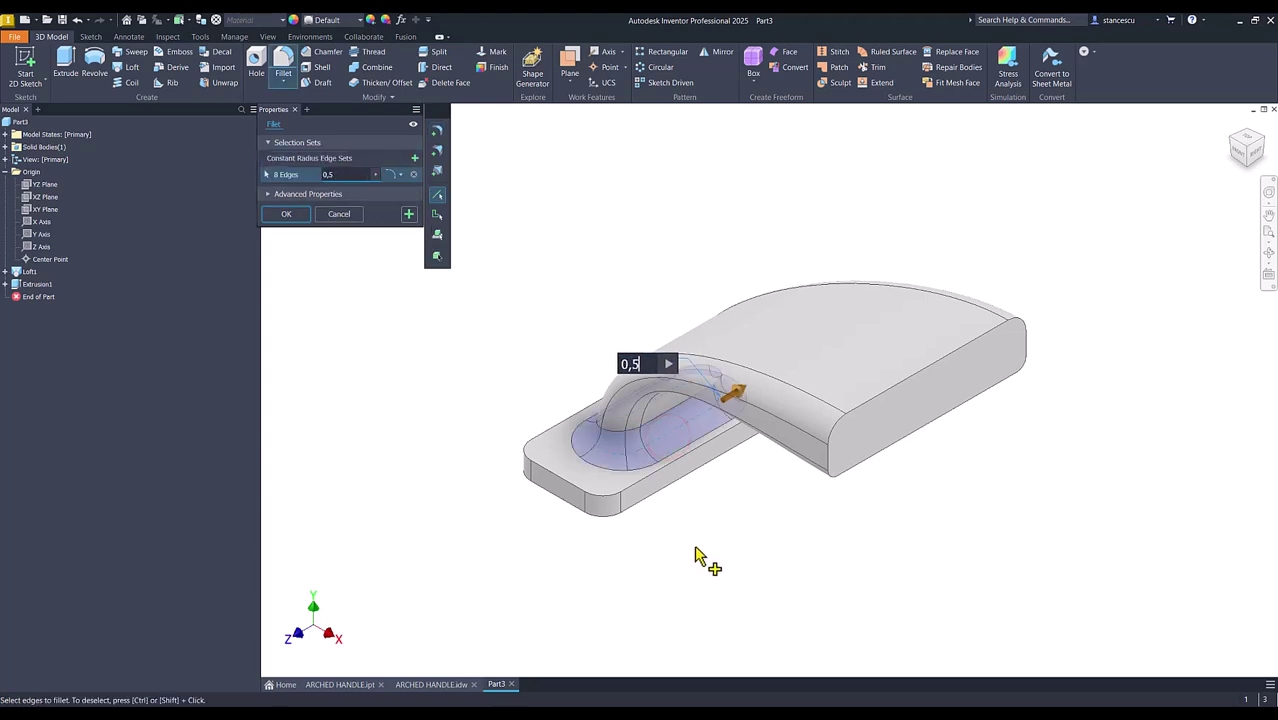
pyautogui.click(287, 215)
pyautogui.click(344, 278)
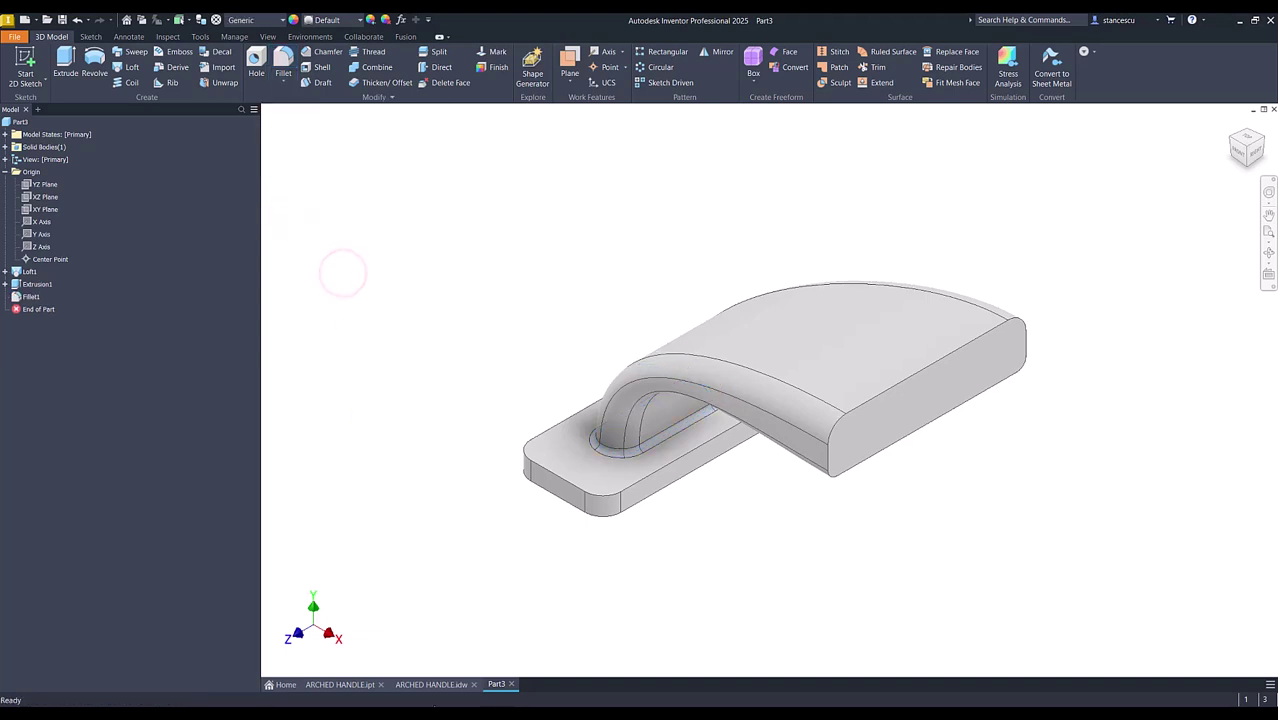
# - On the ARCHED HANDLE drawing, check section B-B's Ø3, 90° and 2x4xØ2 hole callouts, then fit the sheet
pyautogui.click(438, 685)
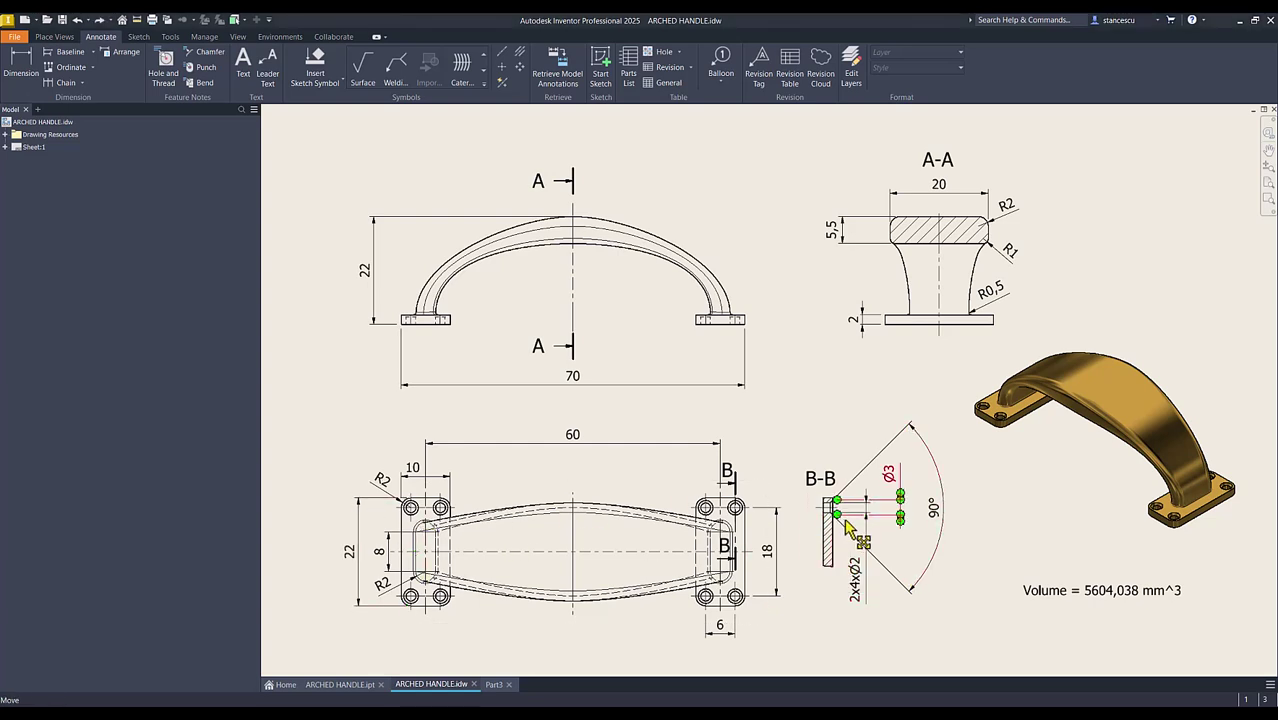
pyautogui.scroll(2, 858, 550)
pyautogui.scroll(-3, 862, 560)
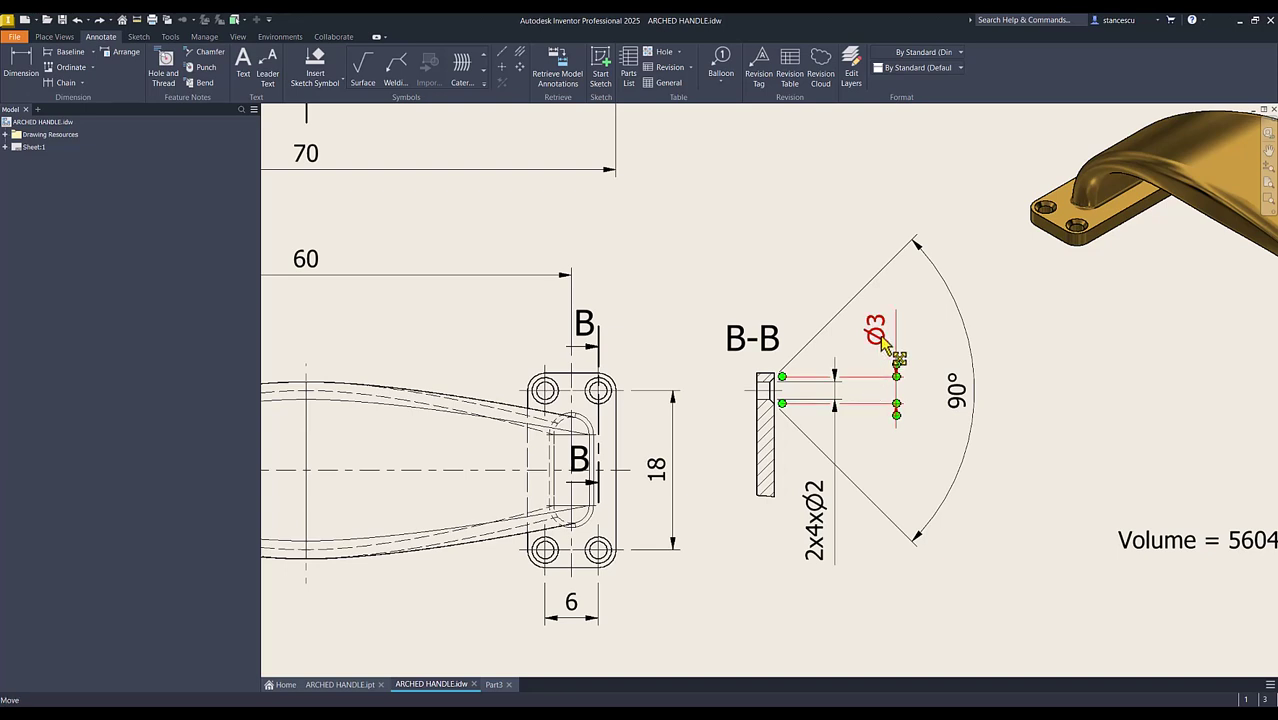
pyautogui.click(893, 410)
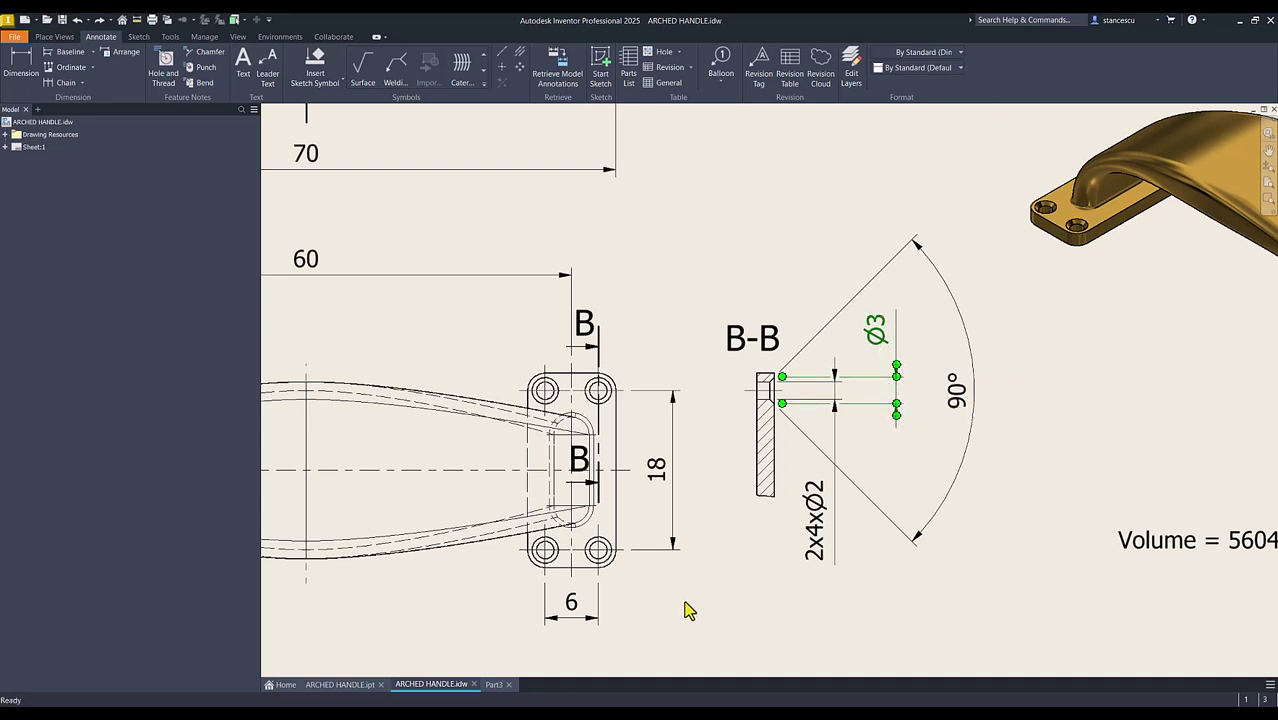
pyautogui.press('F6')
pyautogui.press('Num_Lock')
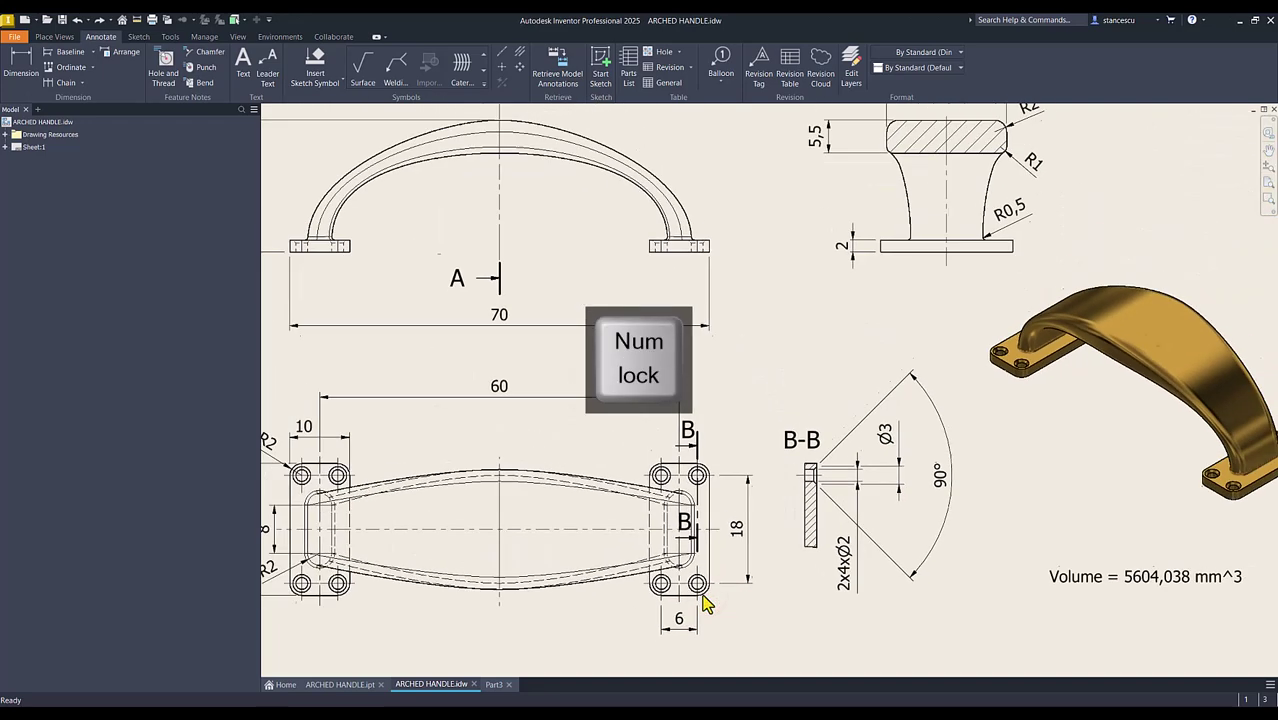
# - Back in Part3, sketch on the flange top face and start a simple countersunk hole
pyautogui.click(492, 685)
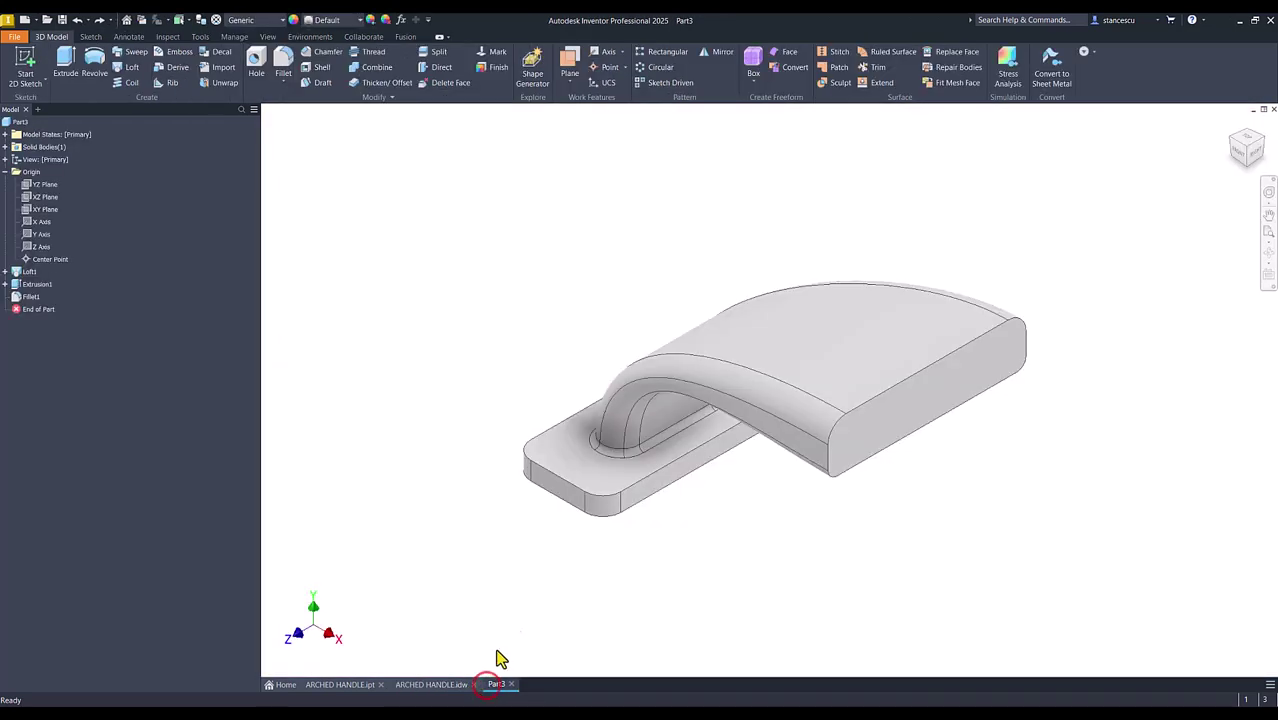
pyautogui.click(563, 448)
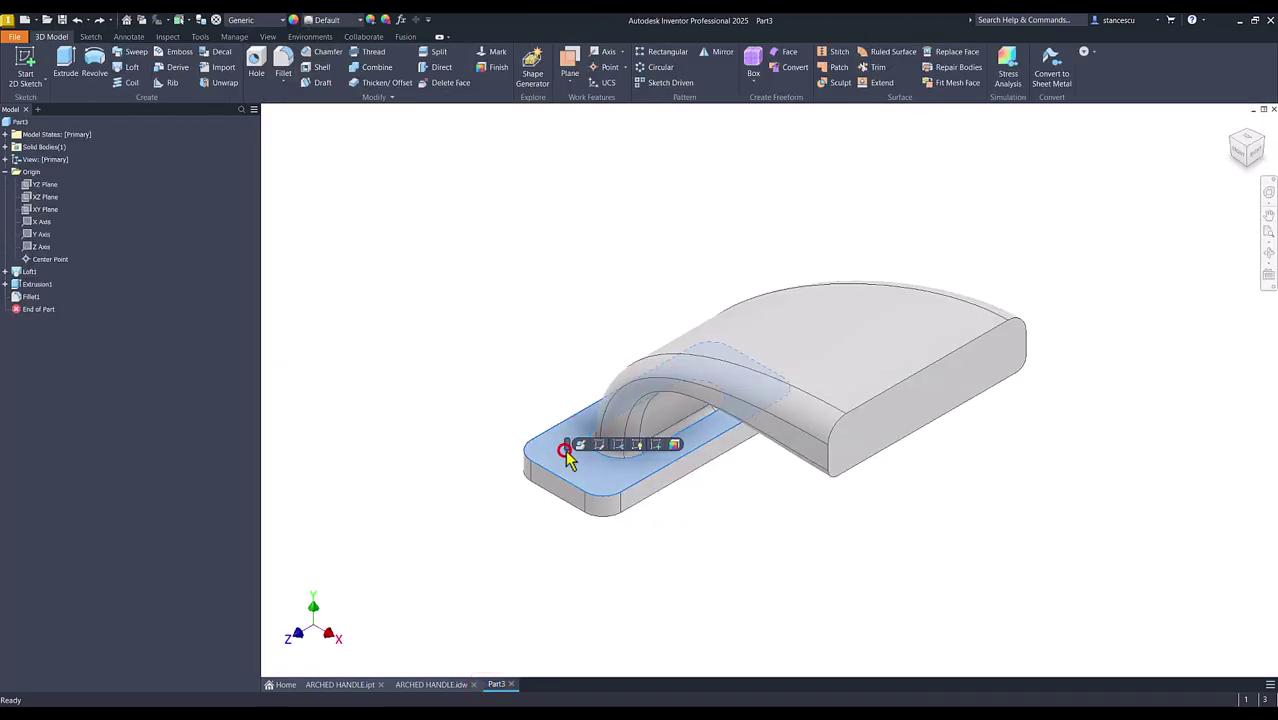
pyautogui.click(659, 446)
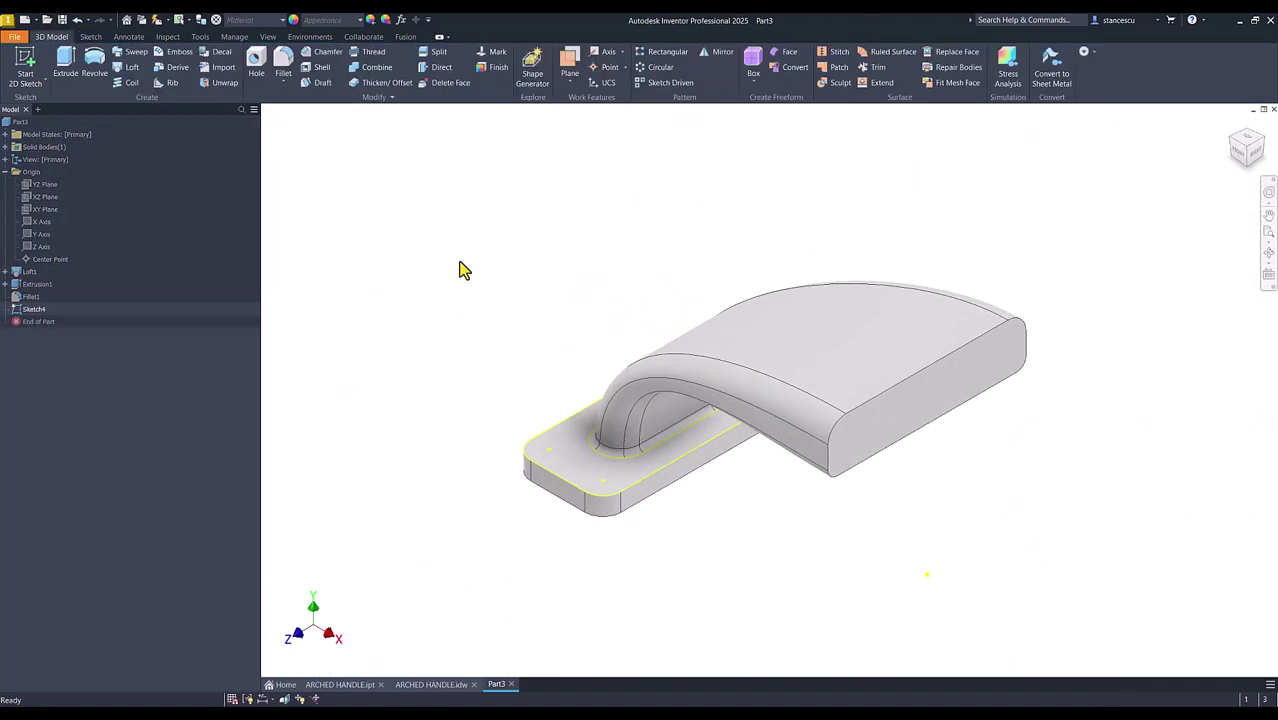
pyautogui.click(265, 63)
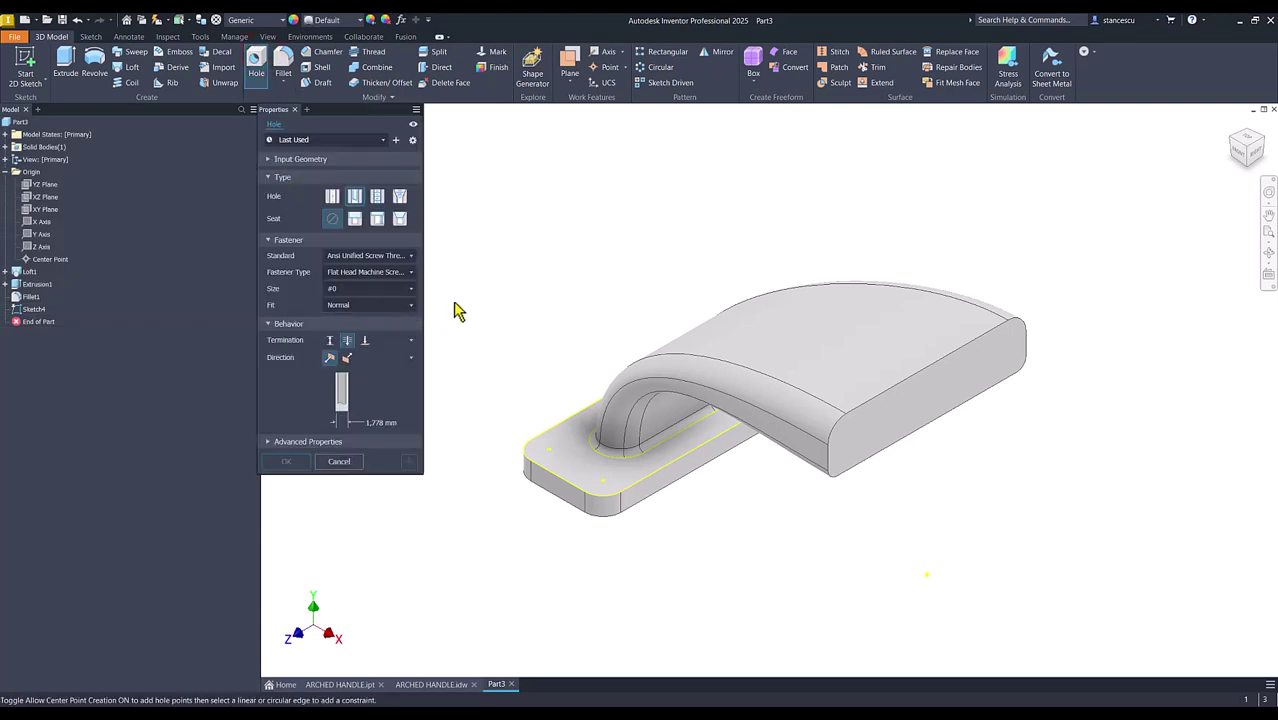
pyautogui.click(333, 199)
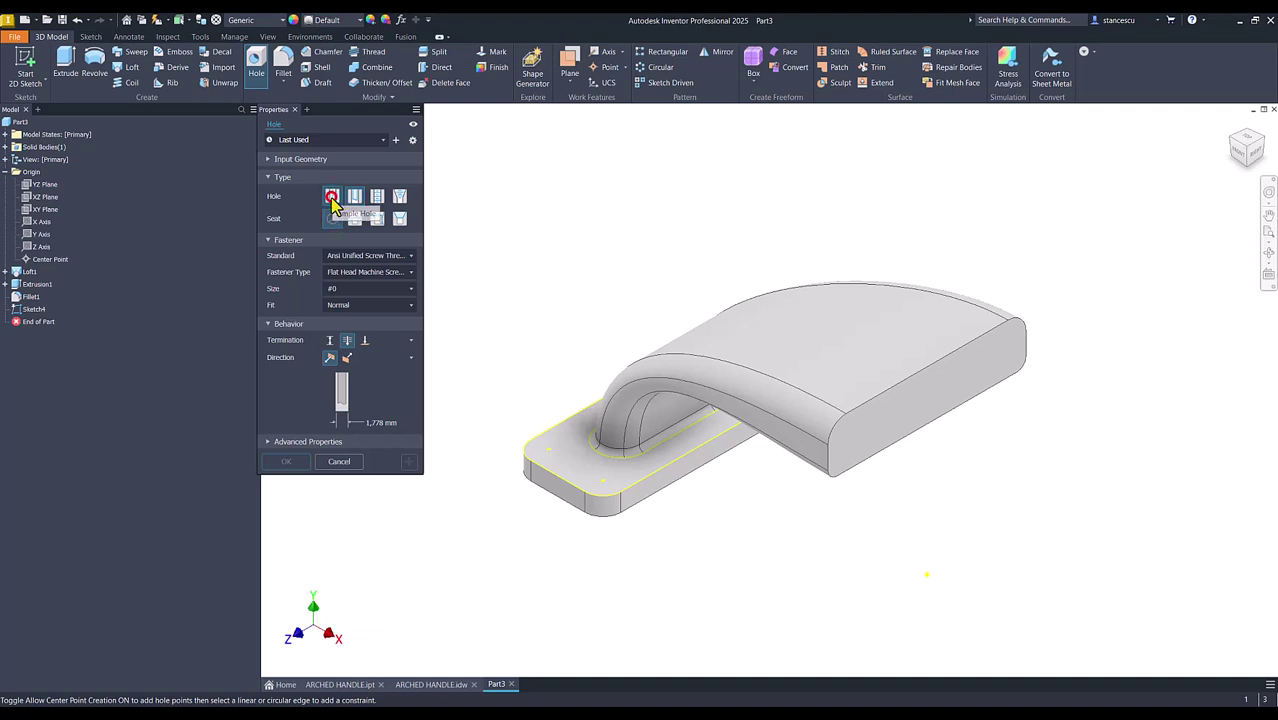
pyautogui.click(399, 220)
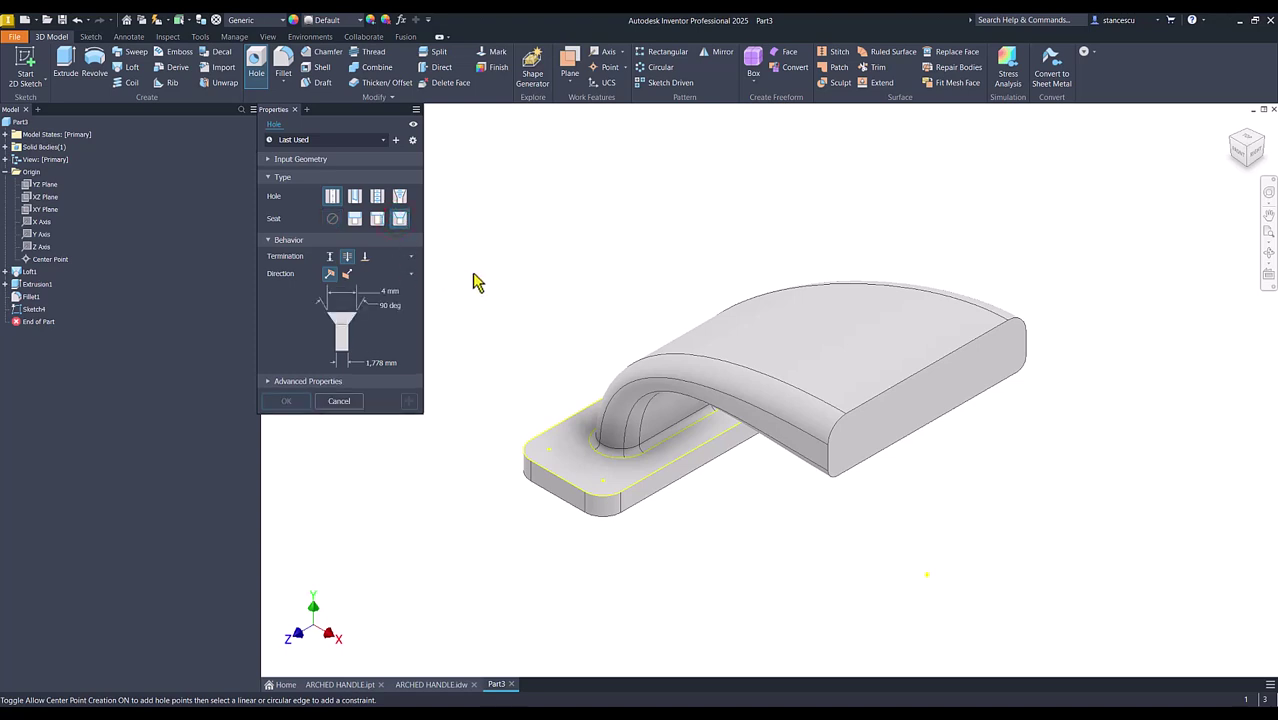
# - Place holes at the flange corners with a 3 mm countersink and 2 mm diameter
pyautogui.click(551, 455)
pyautogui.click(603, 488)
pyautogui.keyDown('shift'); pyautogui.moveTo(603, 488); pyautogui.dragTo(403, 322, button='middle'); pyautogui.keyUp('shift')
pyautogui.click(727, 346)
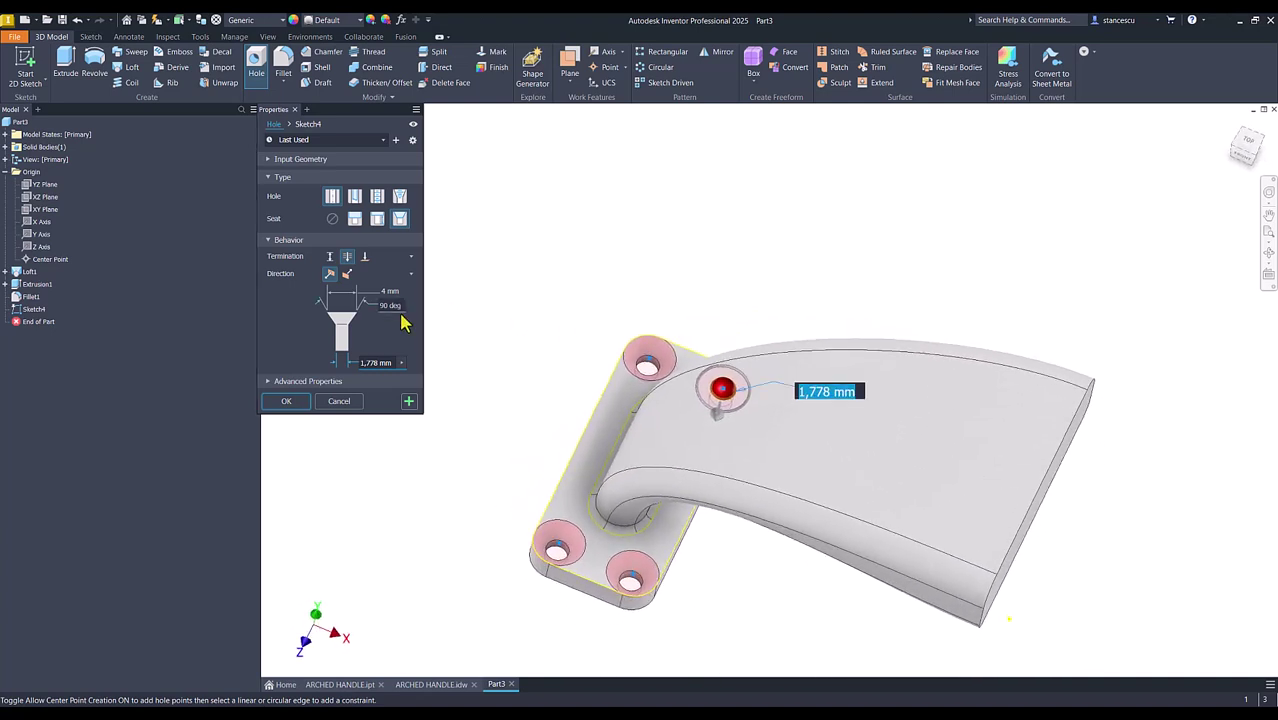
pyautogui.click(386, 291)
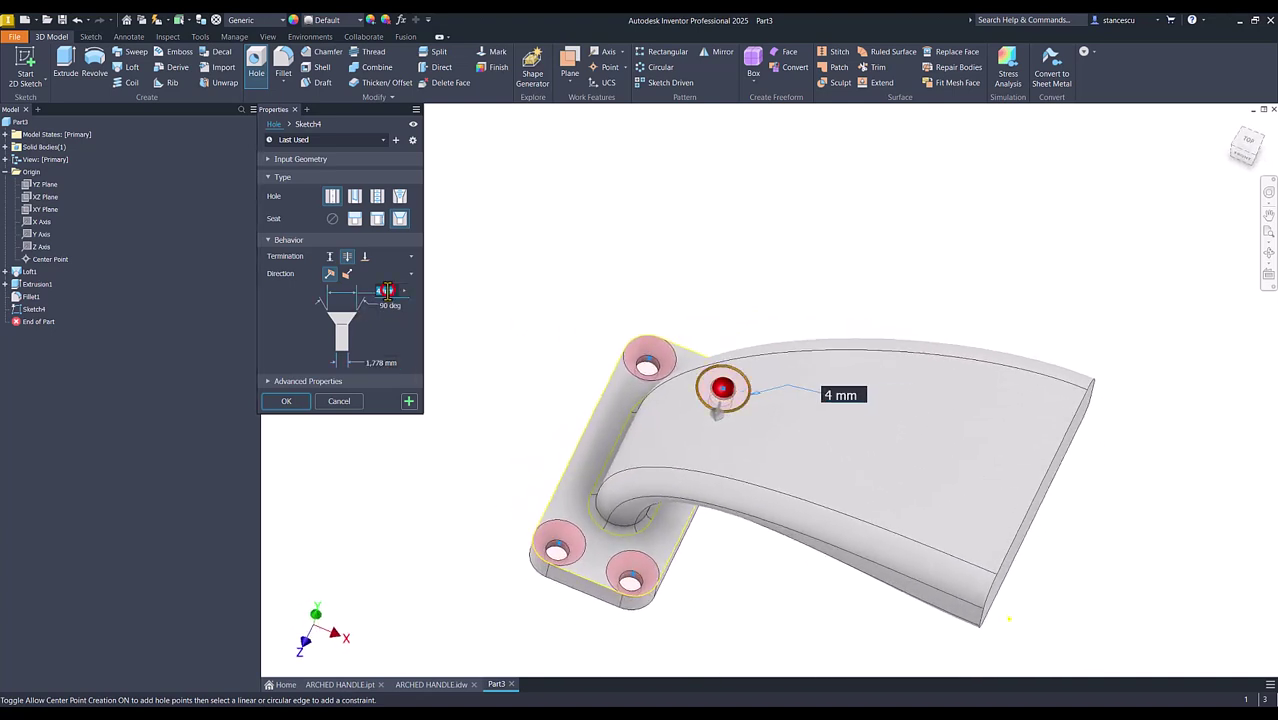
pyautogui.click(383, 362)
pyautogui.write('2')
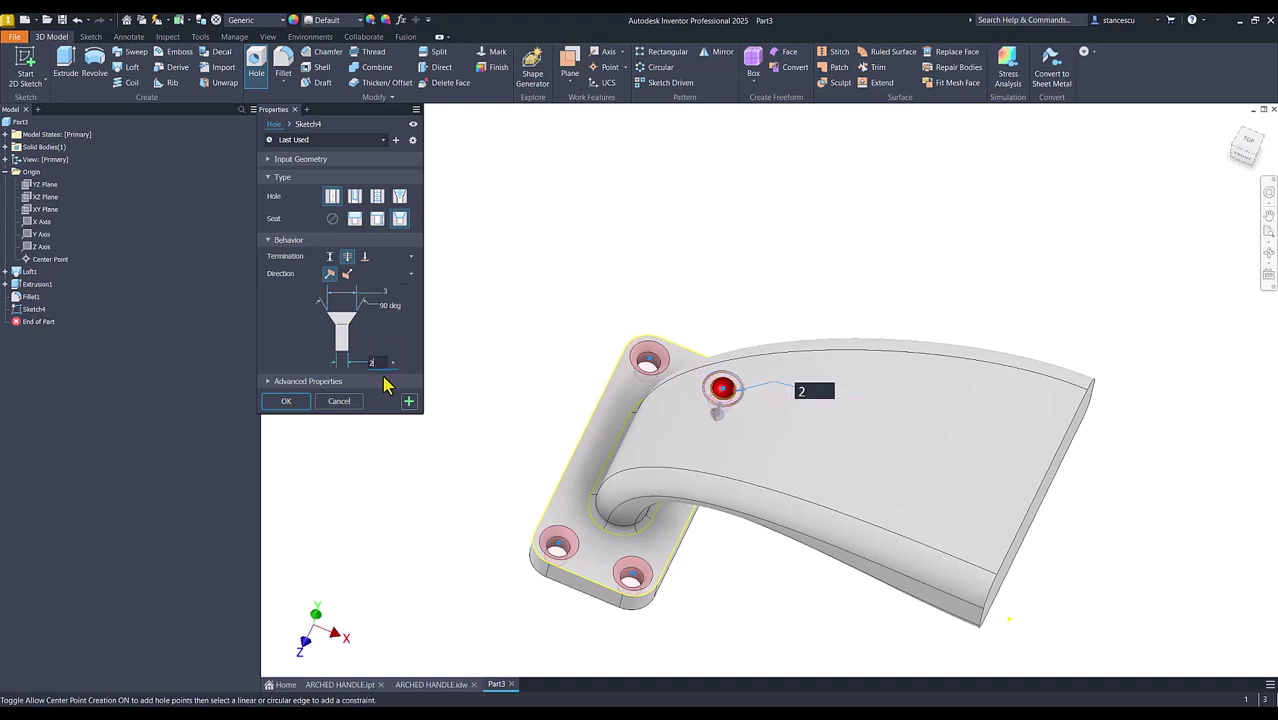
pyautogui.click(287, 401)
# - Mirror the half-handle solid about its flat end face and fit the full handle in view
pyautogui.press('F6')
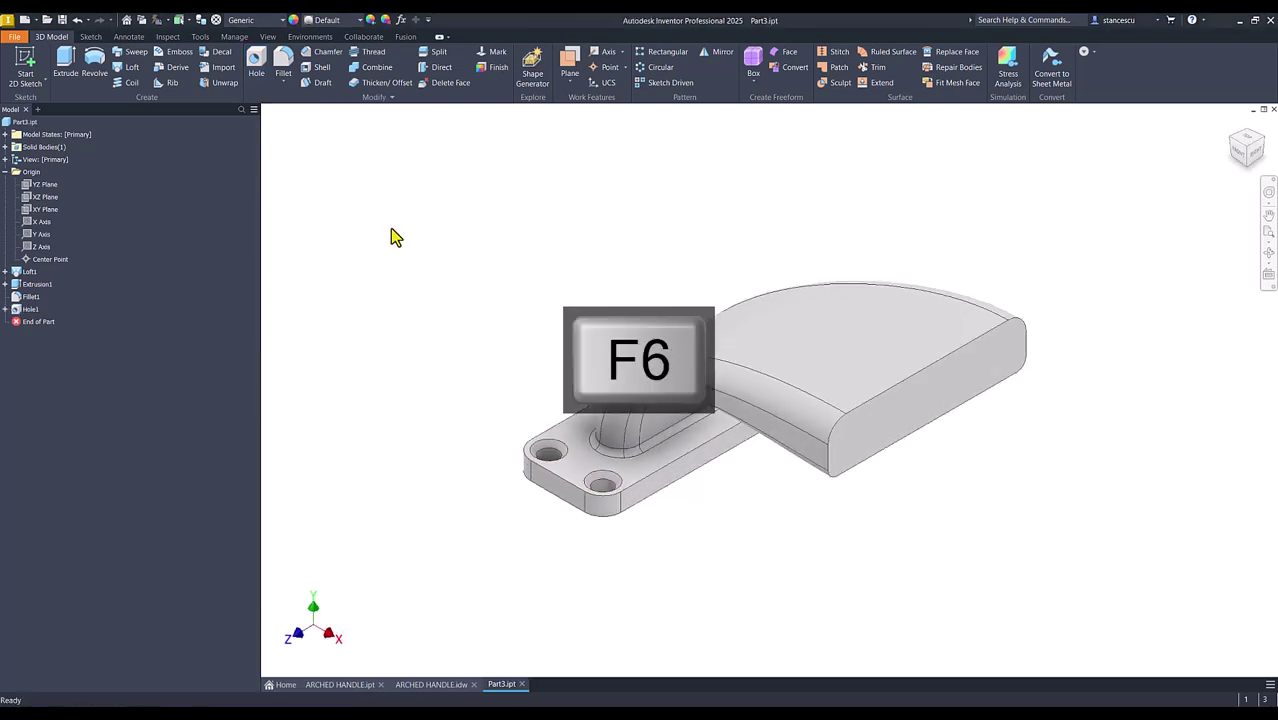
pyautogui.click(718, 52)
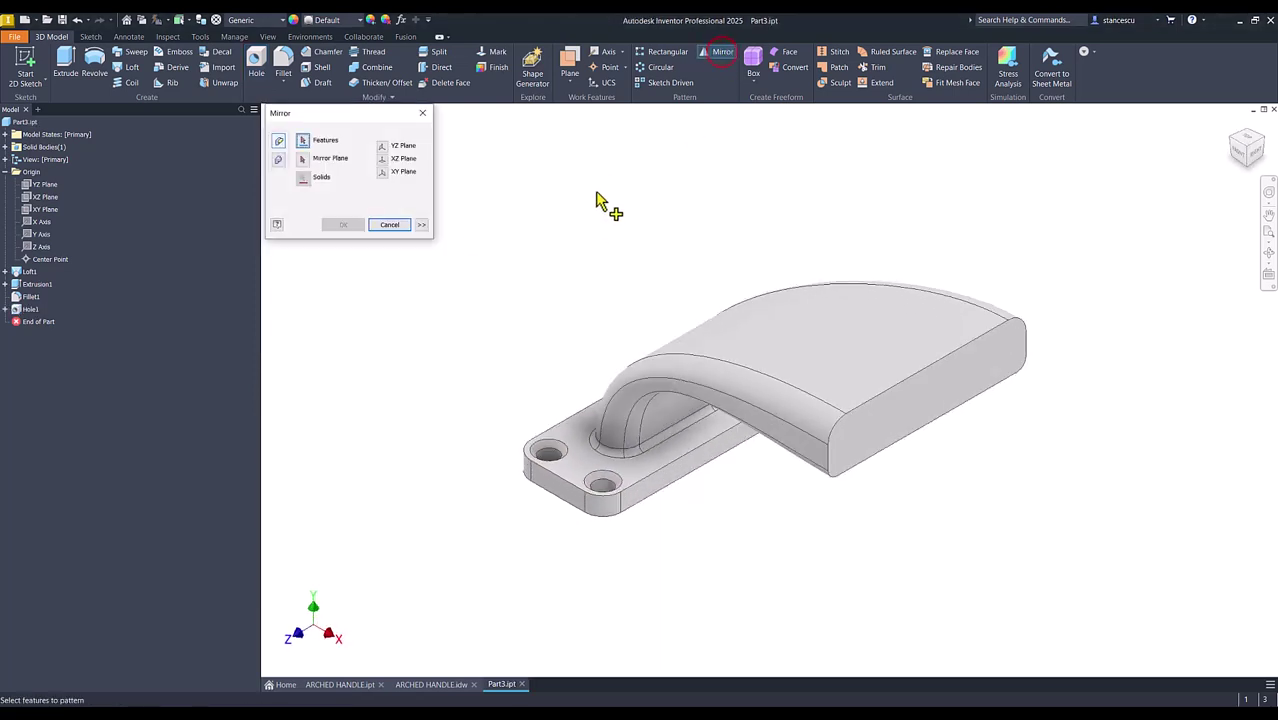
pyautogui.click(279, 161)
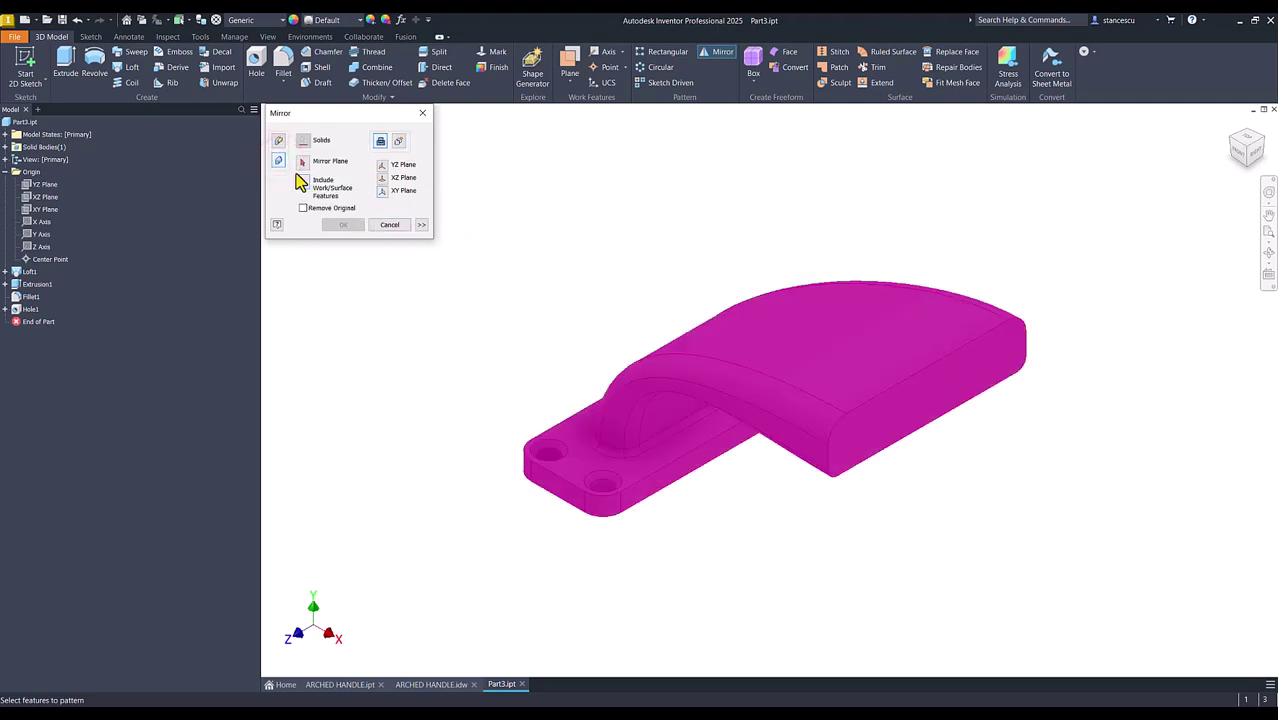
pyautogui.click(303, 165)
pyautogui.click(988, 382)
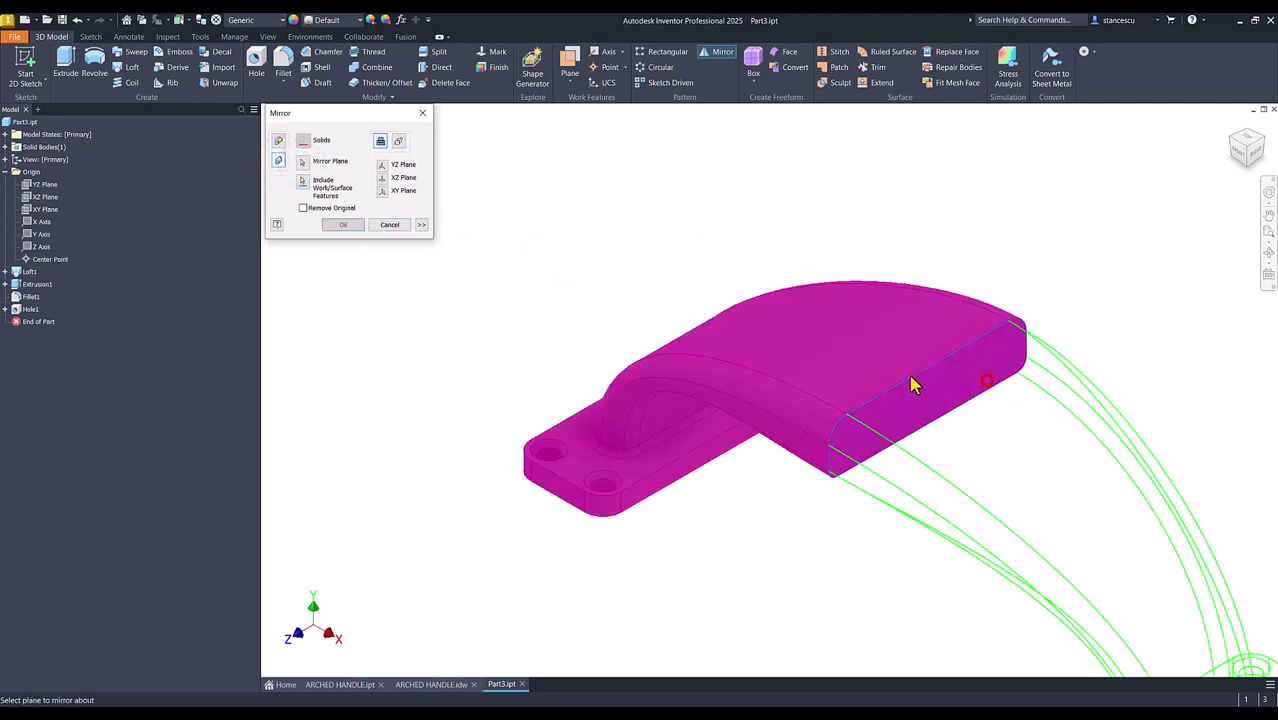
pyautogui.click(343, 224)
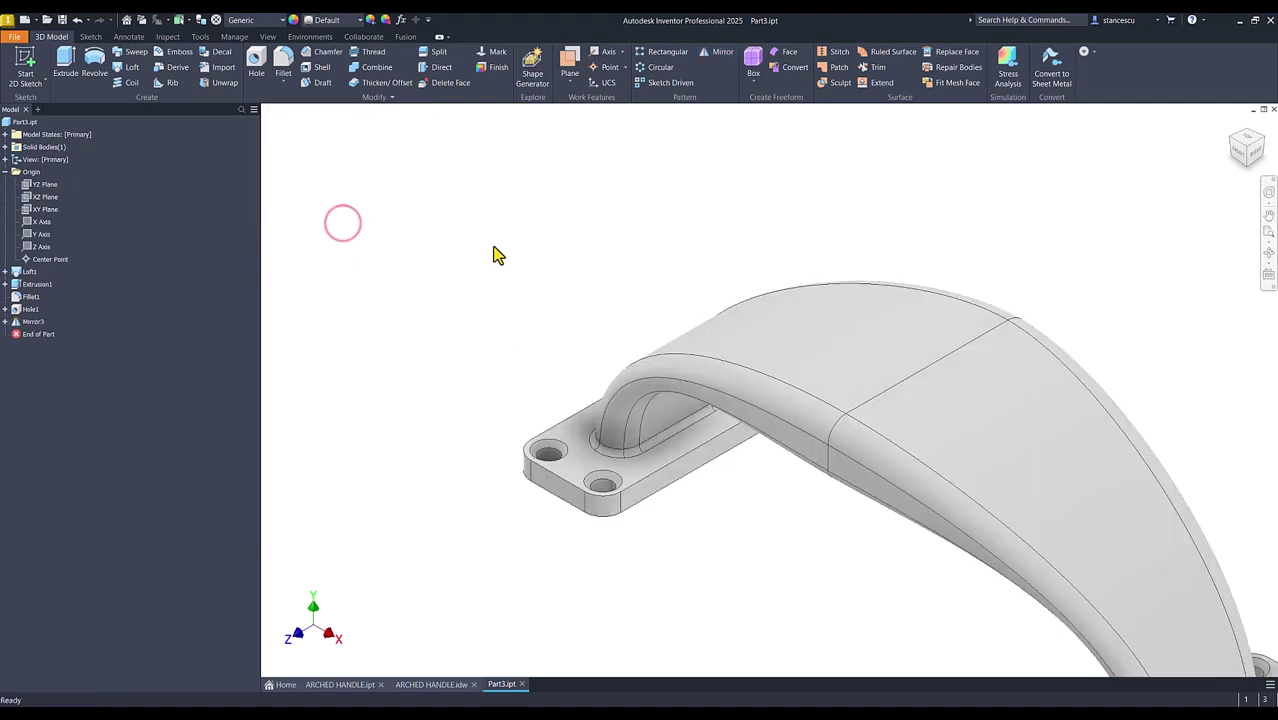
pyautogui.press('F6')
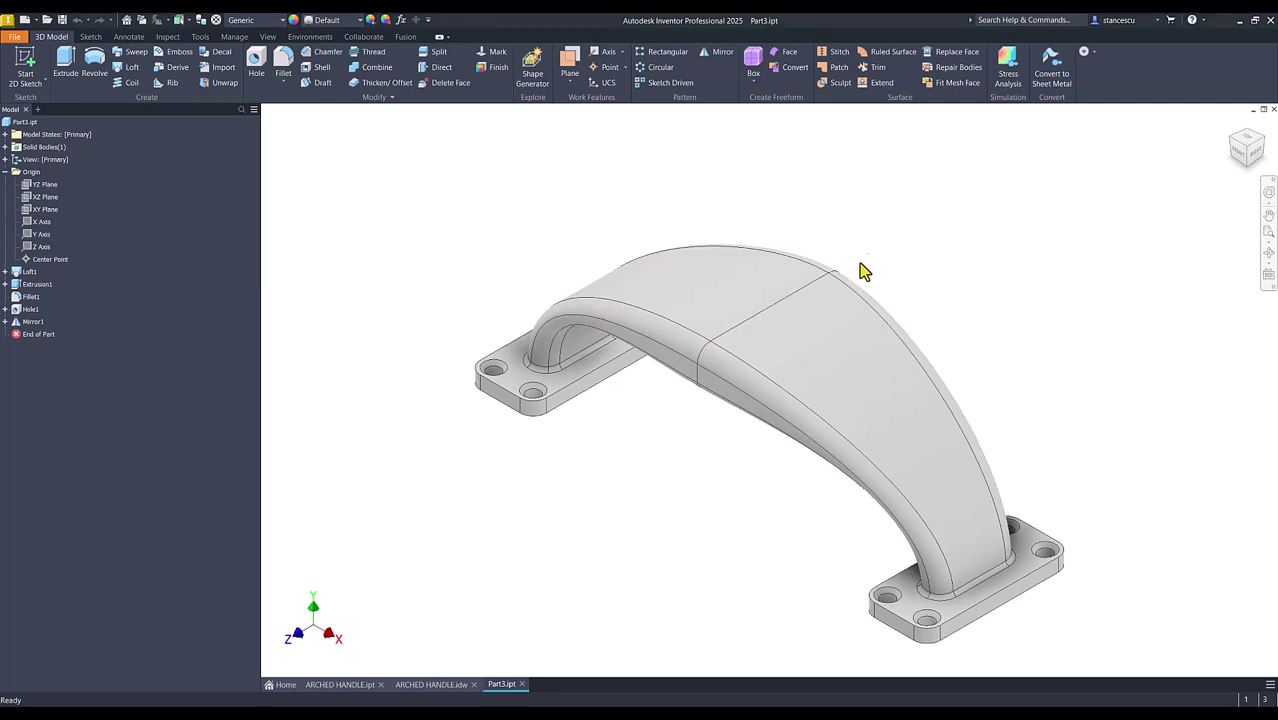
pyautogui.scroll(5, 705, 362)
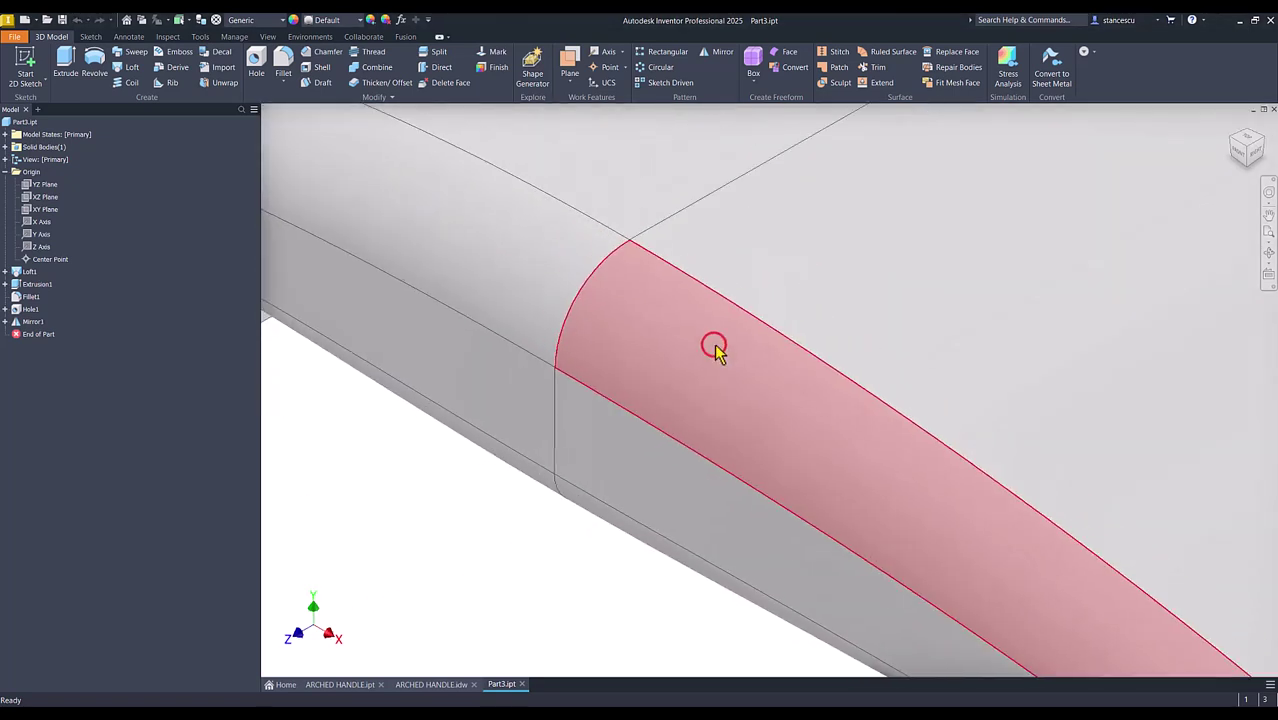
pyautogui.scroll(-3, 690, 390)
pyautogui.keyDown('shift'); pyautogui.moveTo(678, 405); pyautogui.dragTo(548, 258, button='middle'); pyautogui.keyUp('shift')
pyautogui.press('F6')
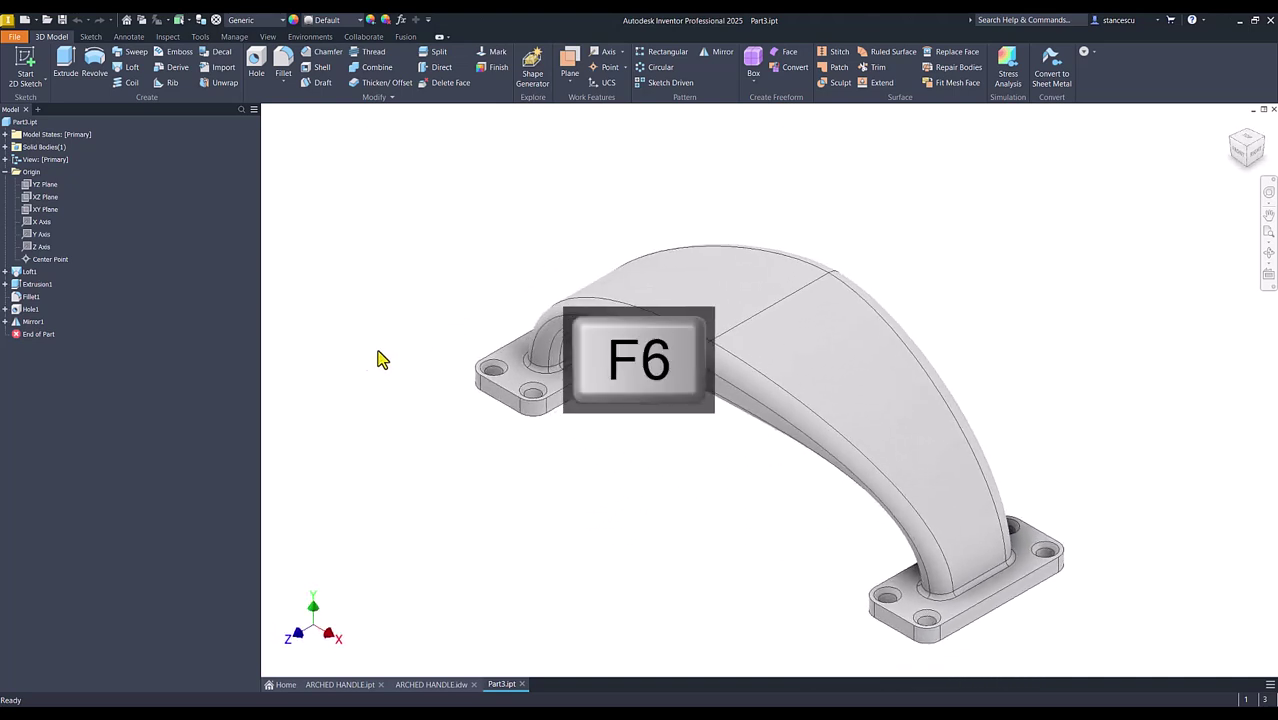
pyautogui.click(422, 686)
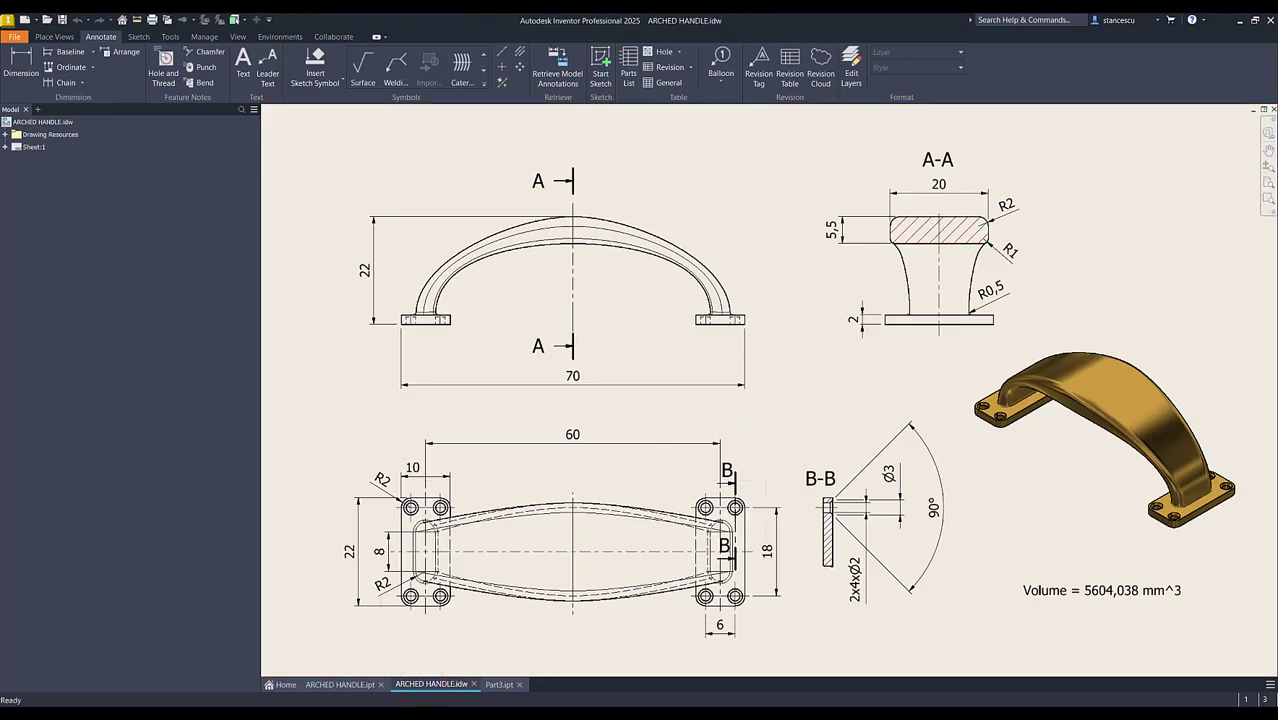
pyautogui.click(500, 684)
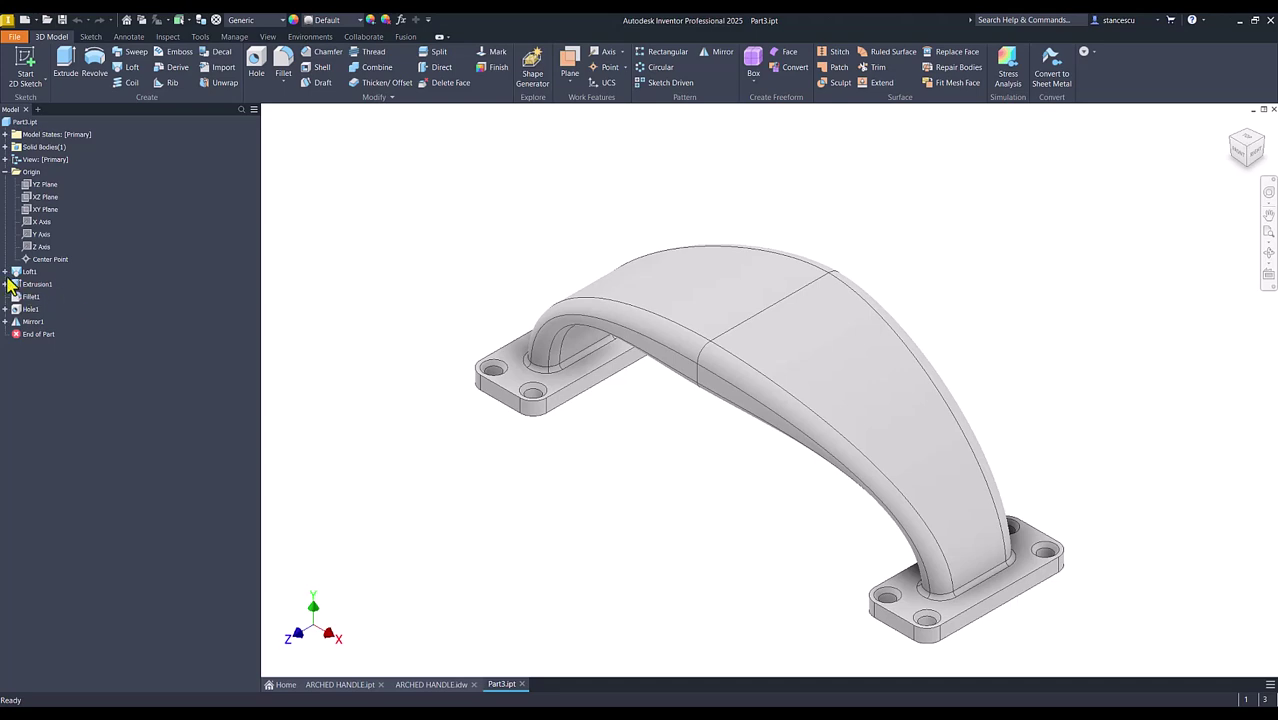
# - Change Loft1's Sketch2 profile width dimension from 22 to 20 and finish the sketch
pyautogui.click(5, 272)
pyautogui.click(29, 298)
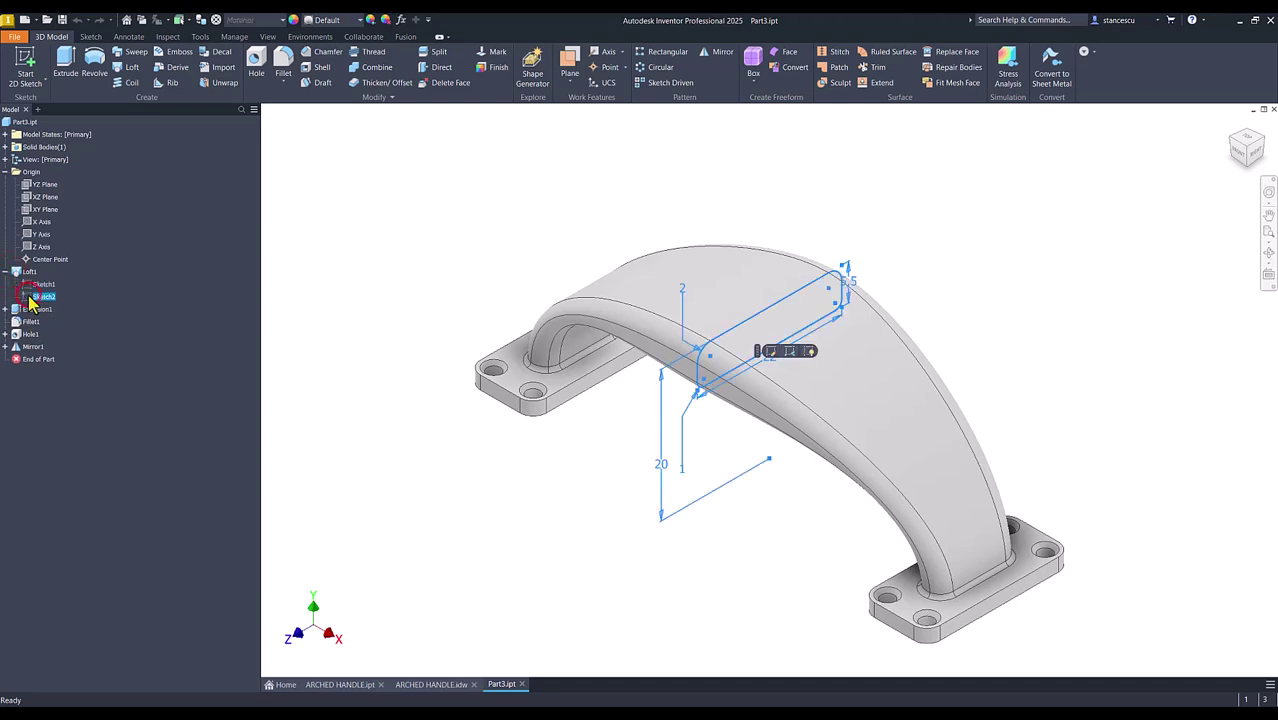
pyautogui.doubleClick(30, 298)
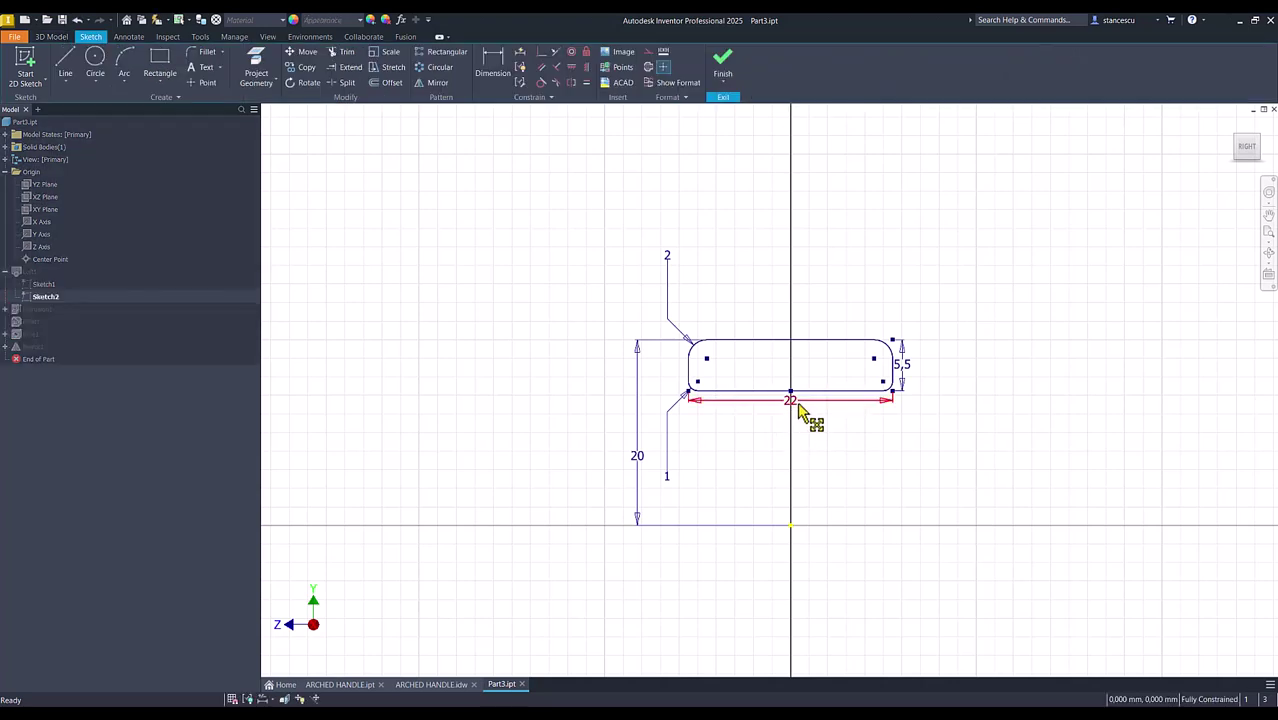
pyautogui.doubleClick(791, 402)
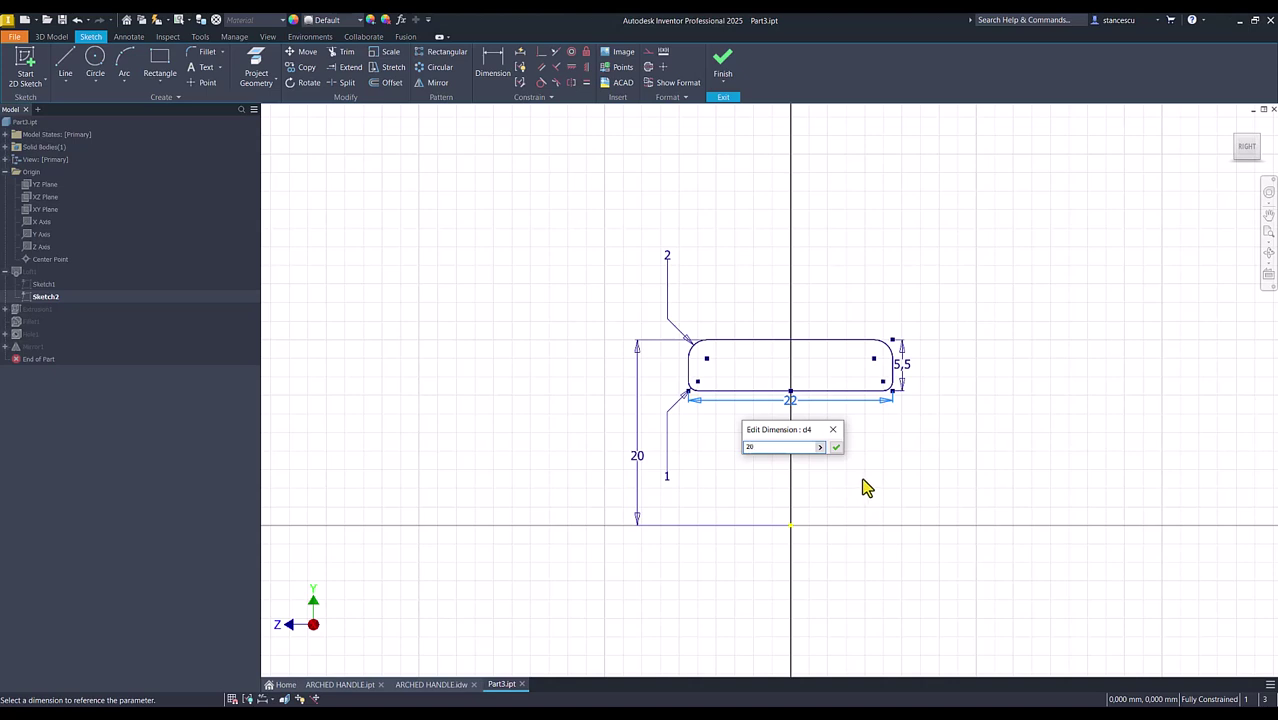
pyautogui.write('20')
pyautogui.click(838, 449)
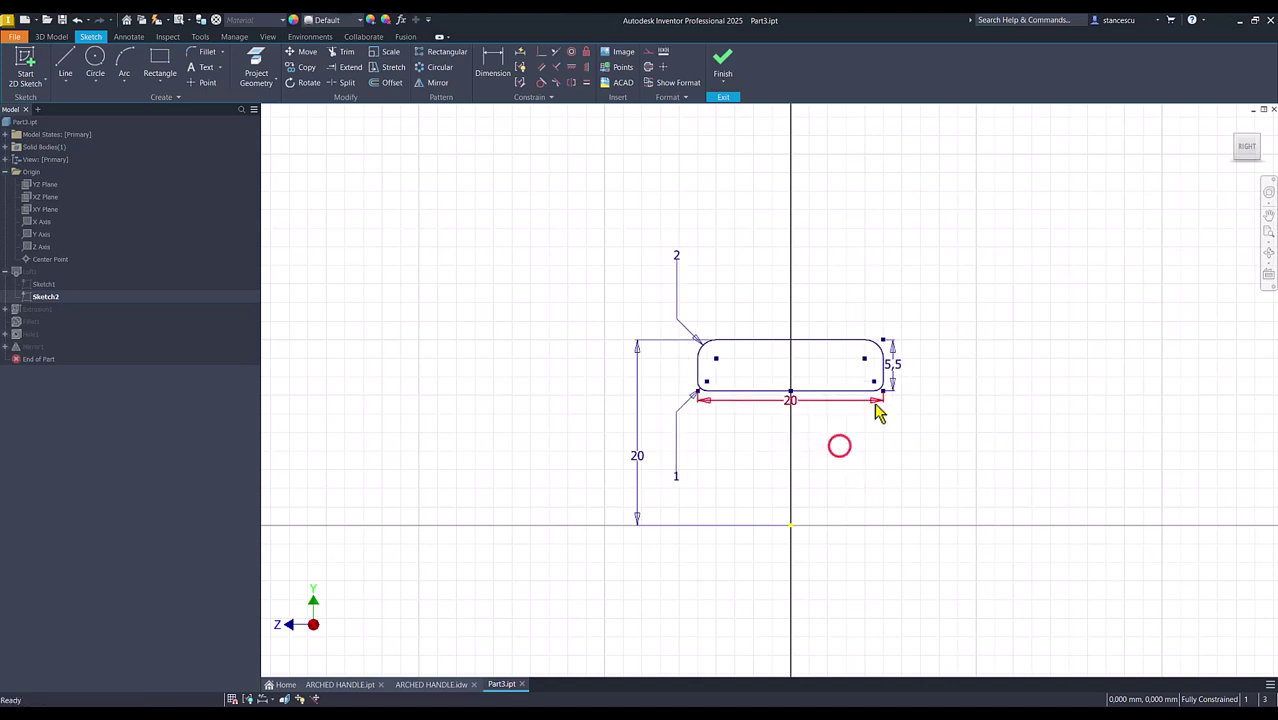
pyautogui.click(725, 79)
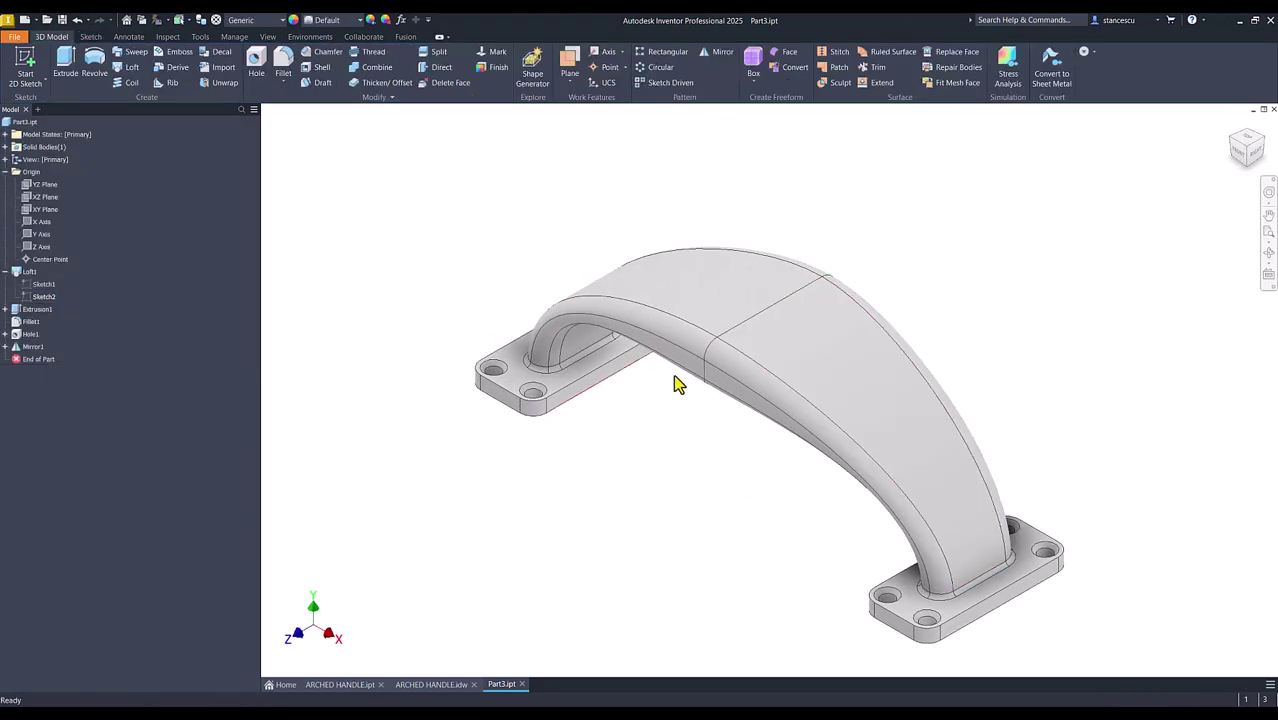
# - Fold up the Loft1 sketches and the Origin folder in the browser tree
pyautogui.click(6, 272)
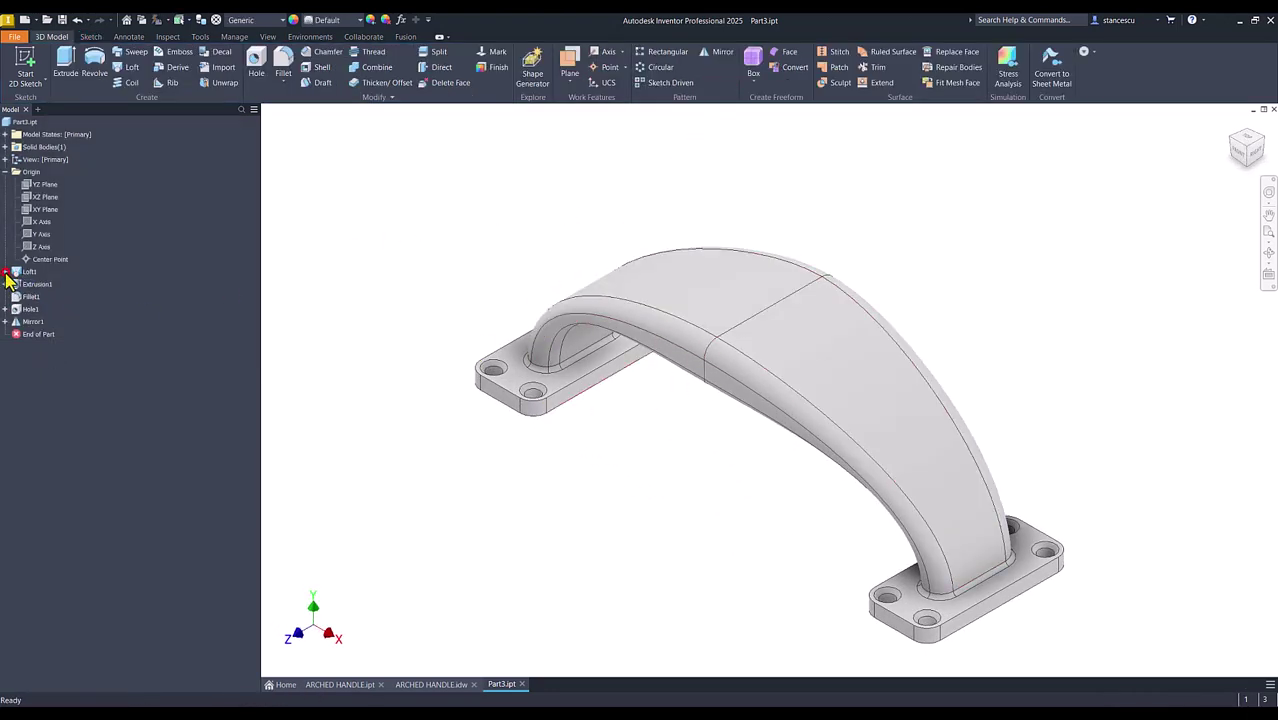
pyautogui.click(6, 172)
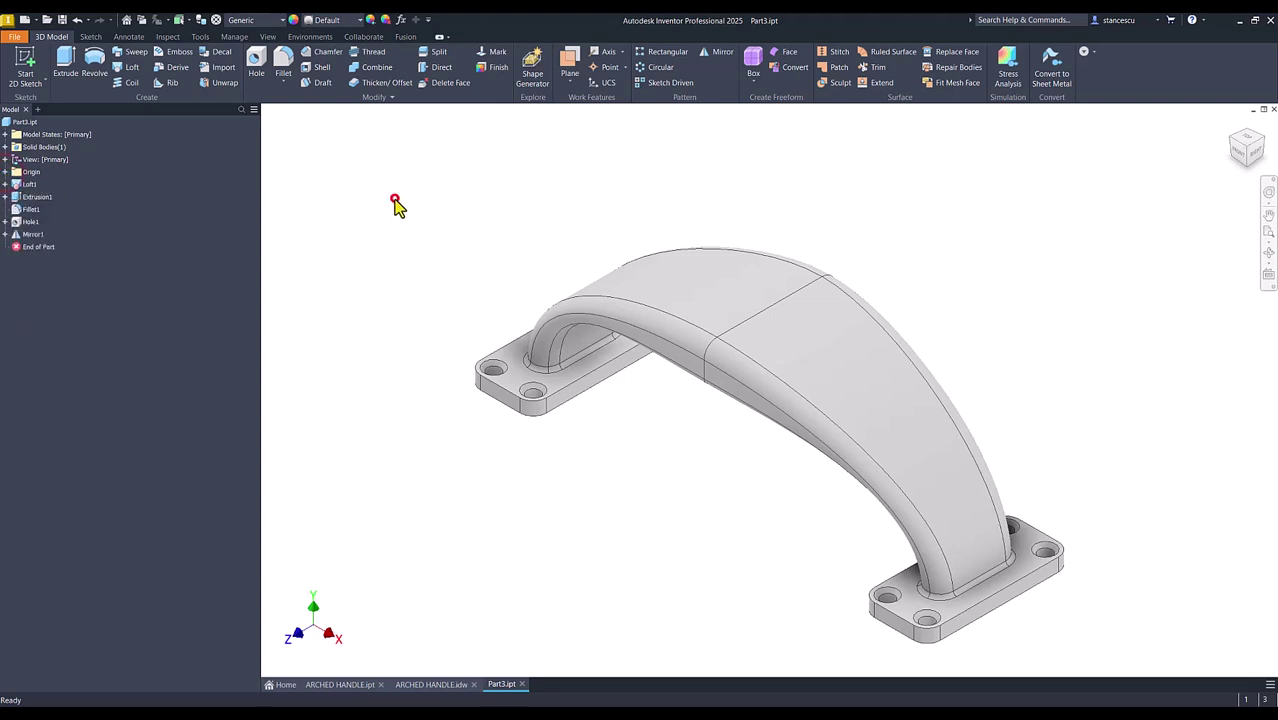
pyautogui.click(395, 200)
# - Cancel a stray sketch and open the iProperties of Part3
pyautogui.click(28, 64)
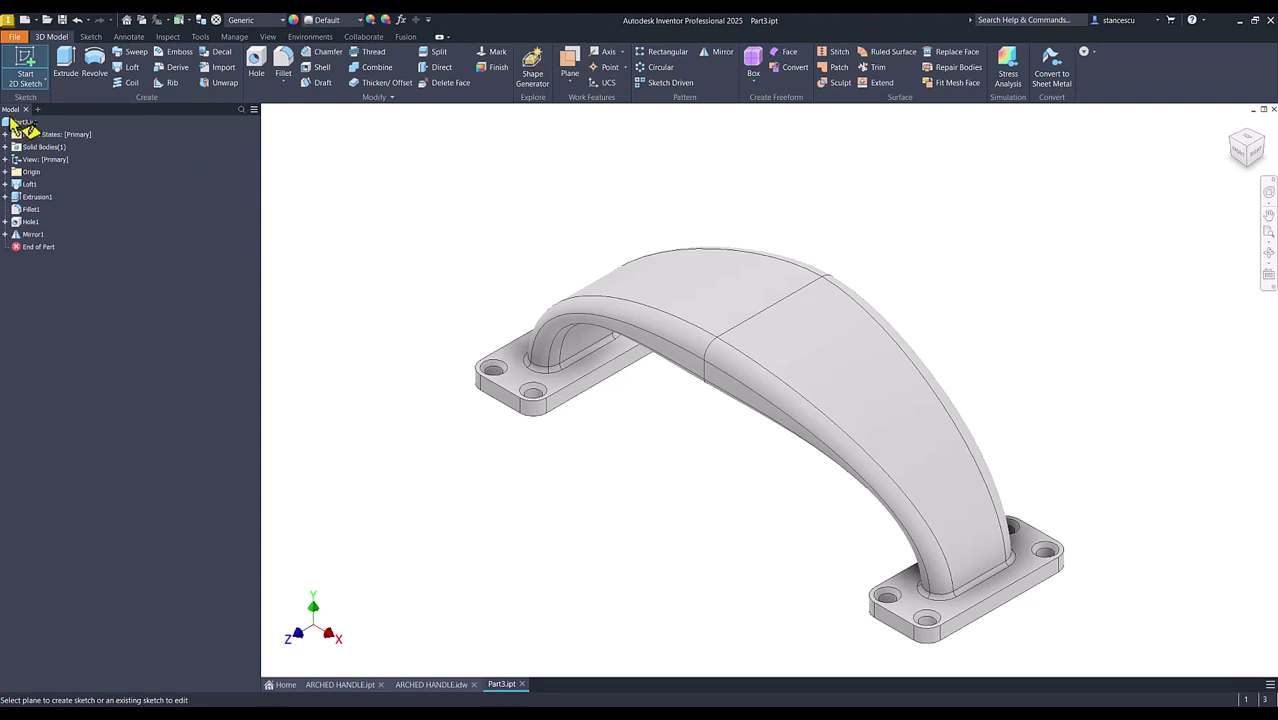
pyautogui.press('Escape')
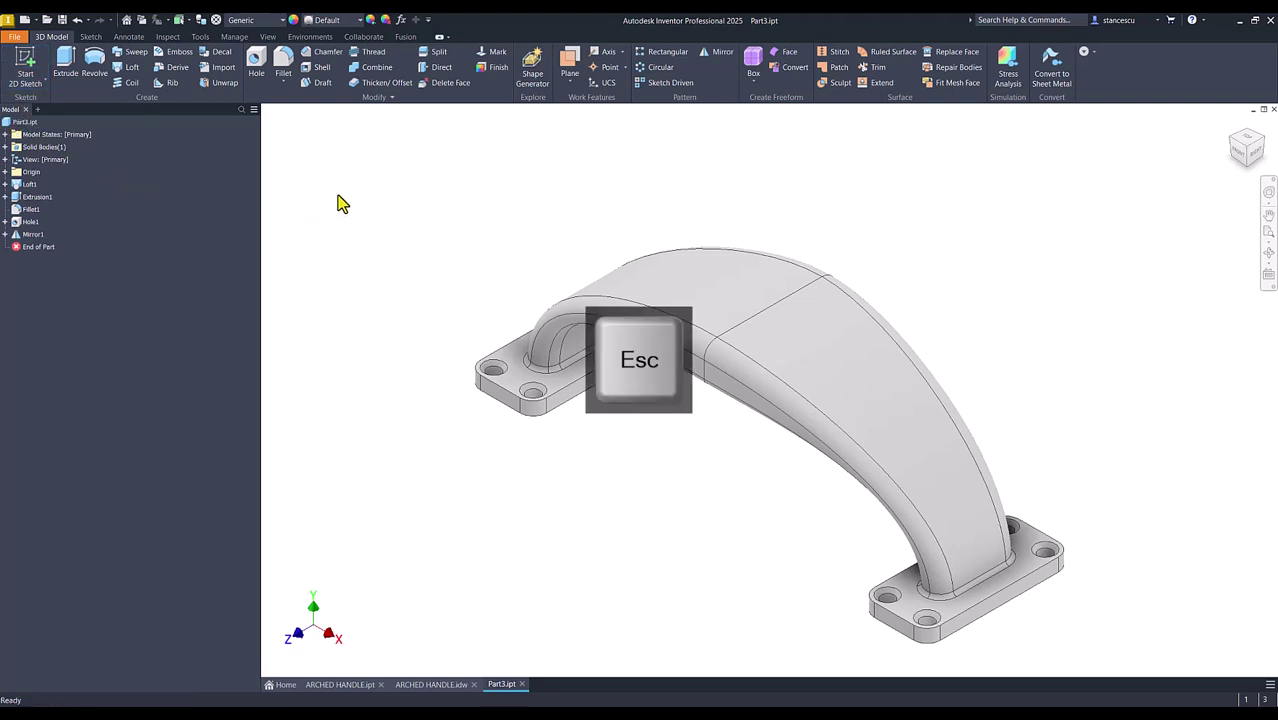
pyautogui.click(338, 195)
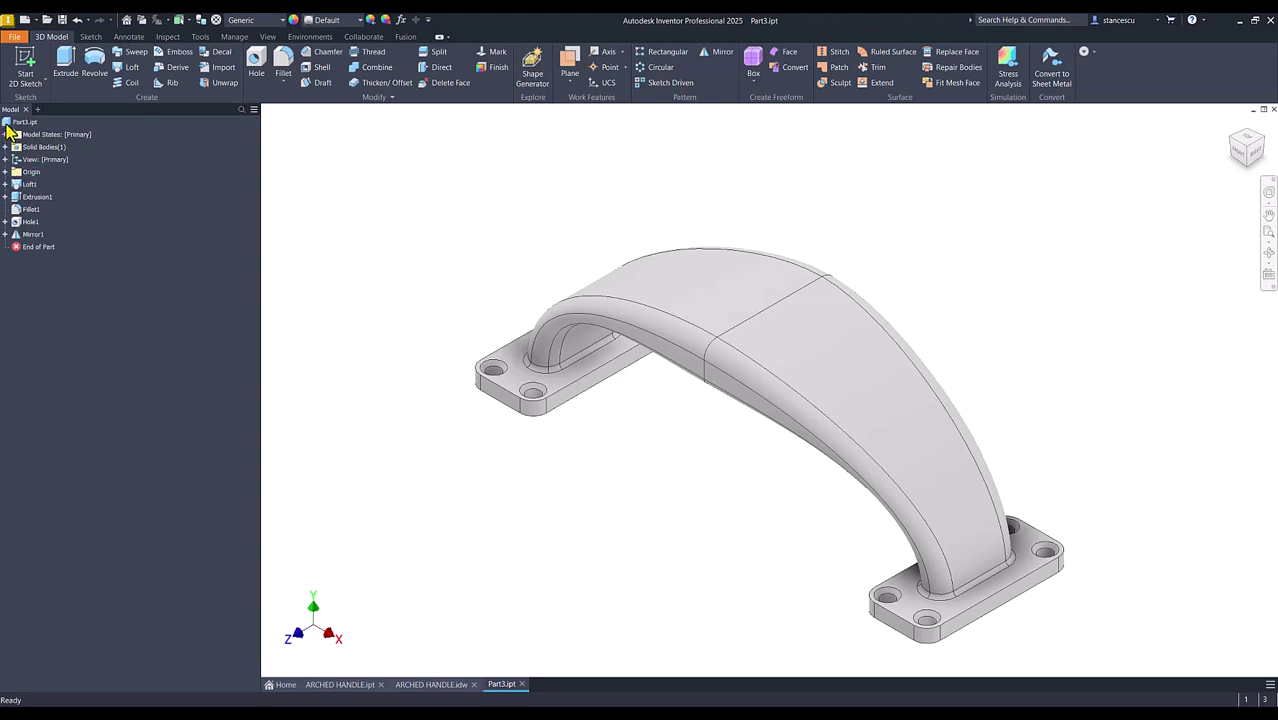
pyautogui.click(8, 122)
pyautogui.rightClick(8, 122)
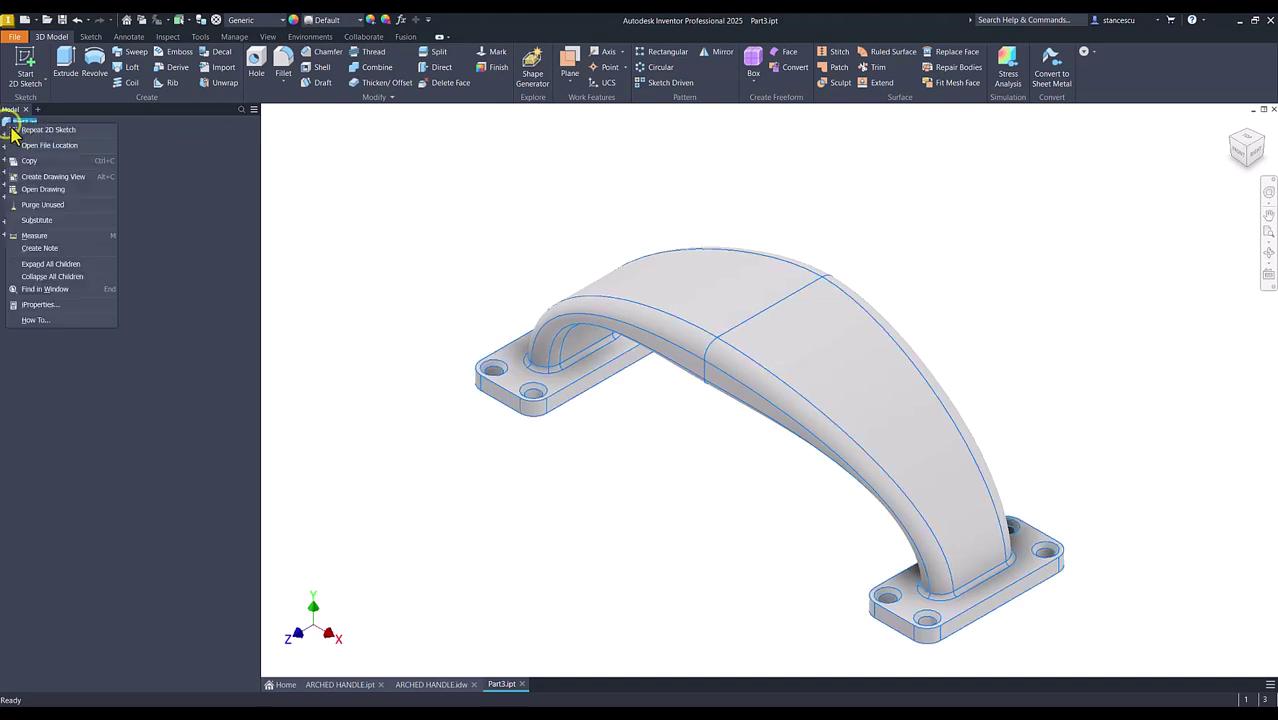
pyautogui.click(33, 300)
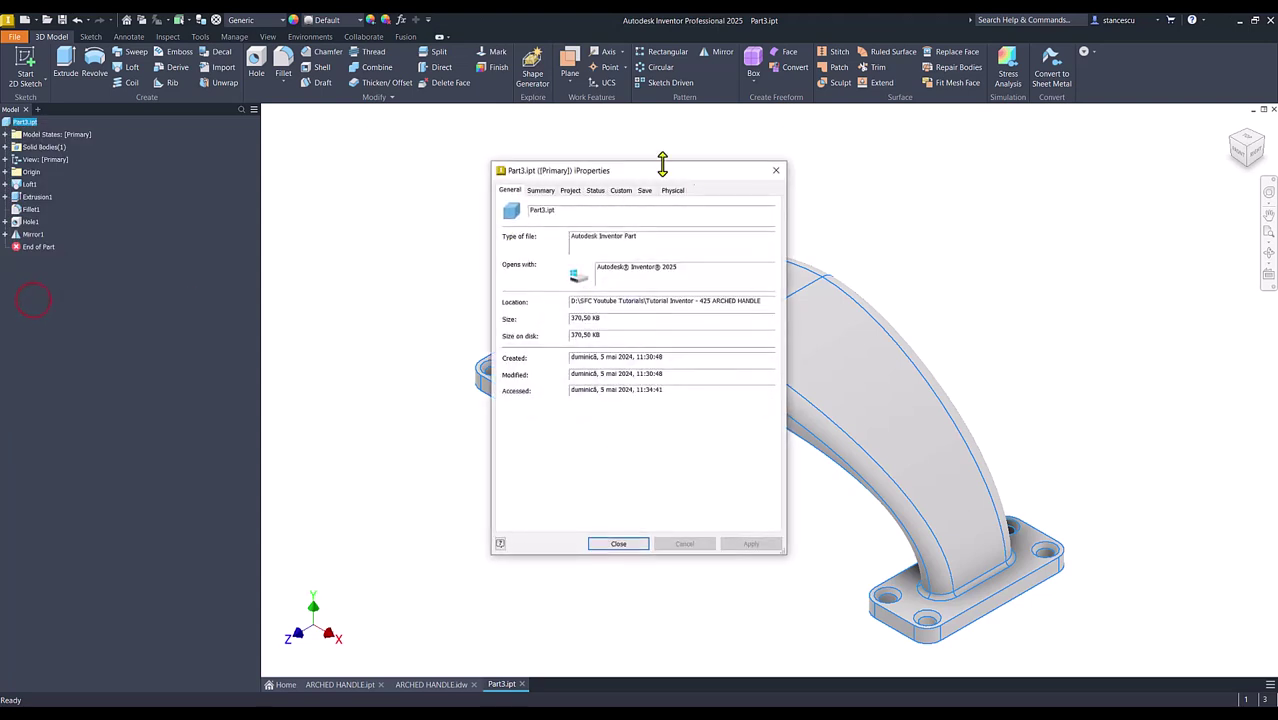
# - Update the Physical properties, copy the 5604,038 mm^3 volume, and close the dialog
pyautogui.click(675, 192)
pyautogui.click(742, 217)
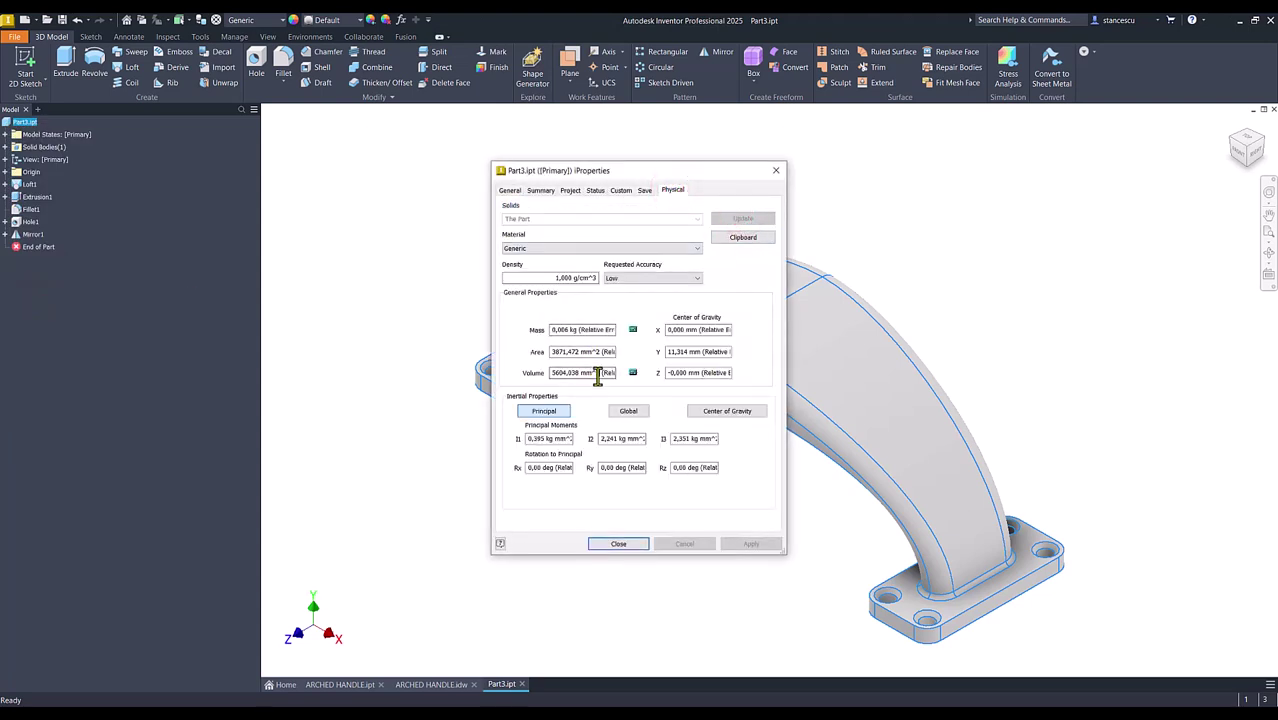
pyautogui.moveTo(597, 375); pyautogui.dragTo(485, 386)
pyautogui.hotkey('ctrl', 'c')
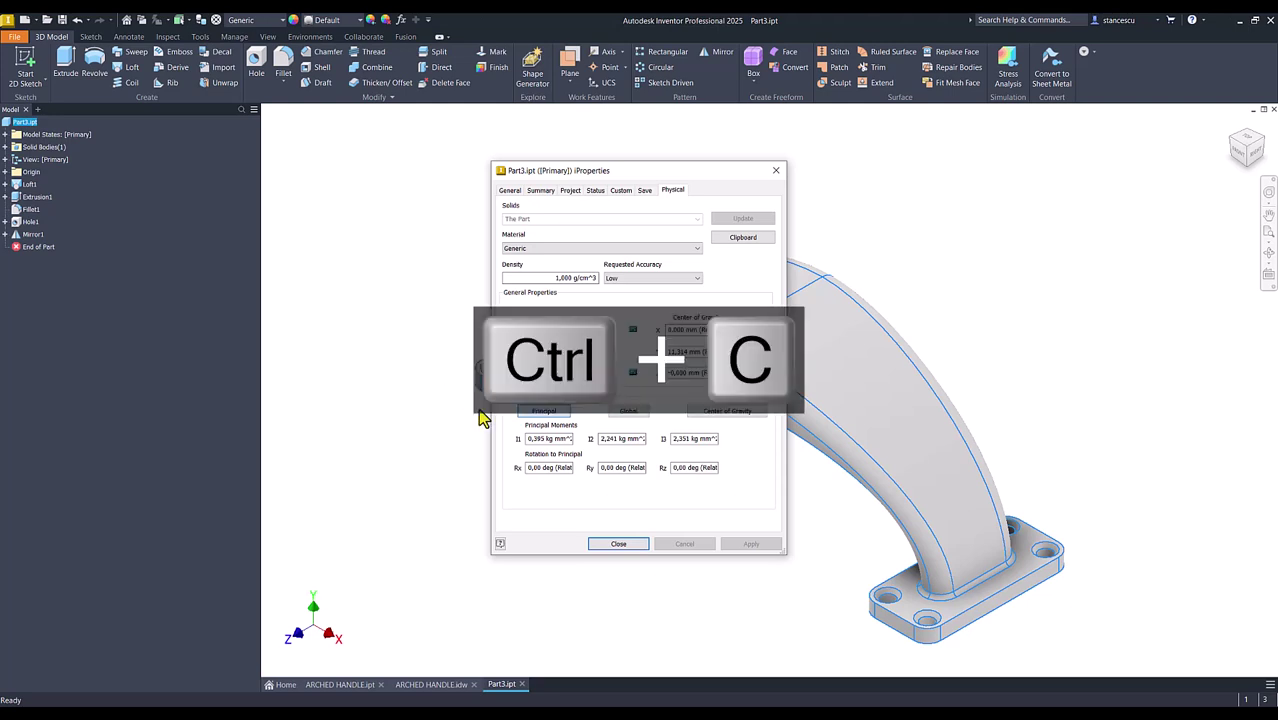
pyautogui.click(620, 546)
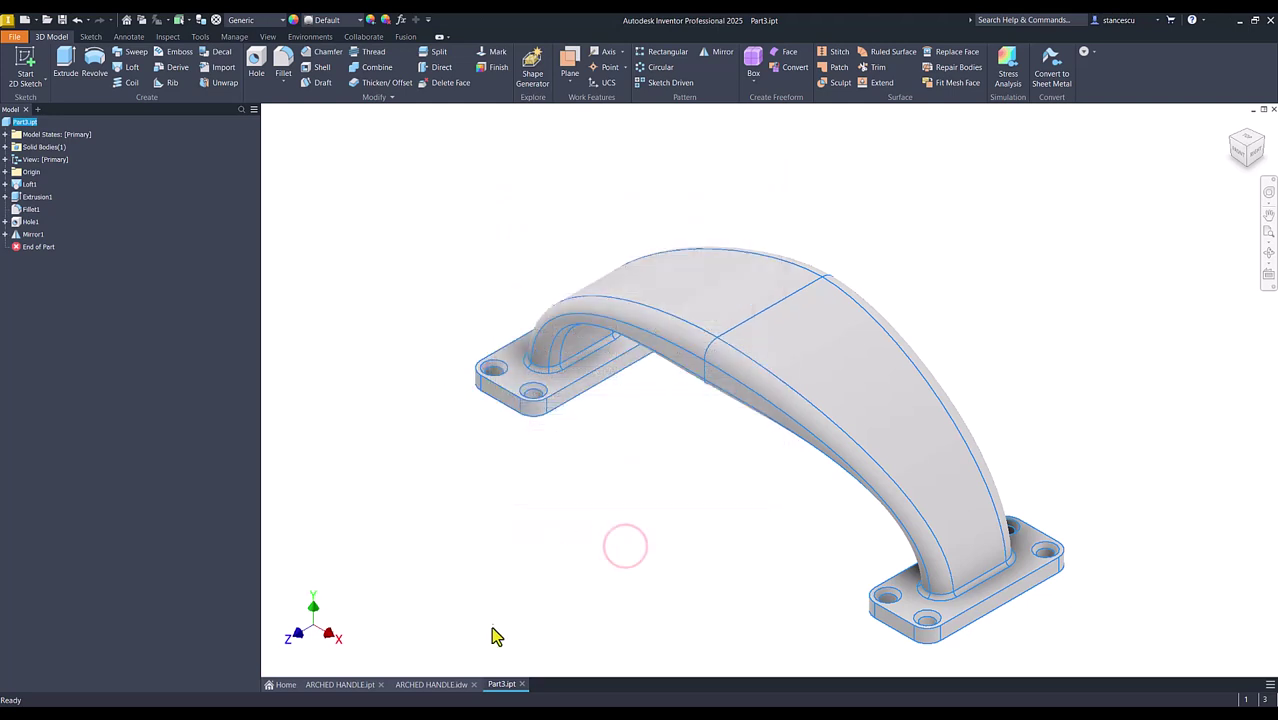
# - Compare the copied 5604,038 mm^3 against the drawing's Volume note, then cancel without changes
pyautogui.click(445, 685)
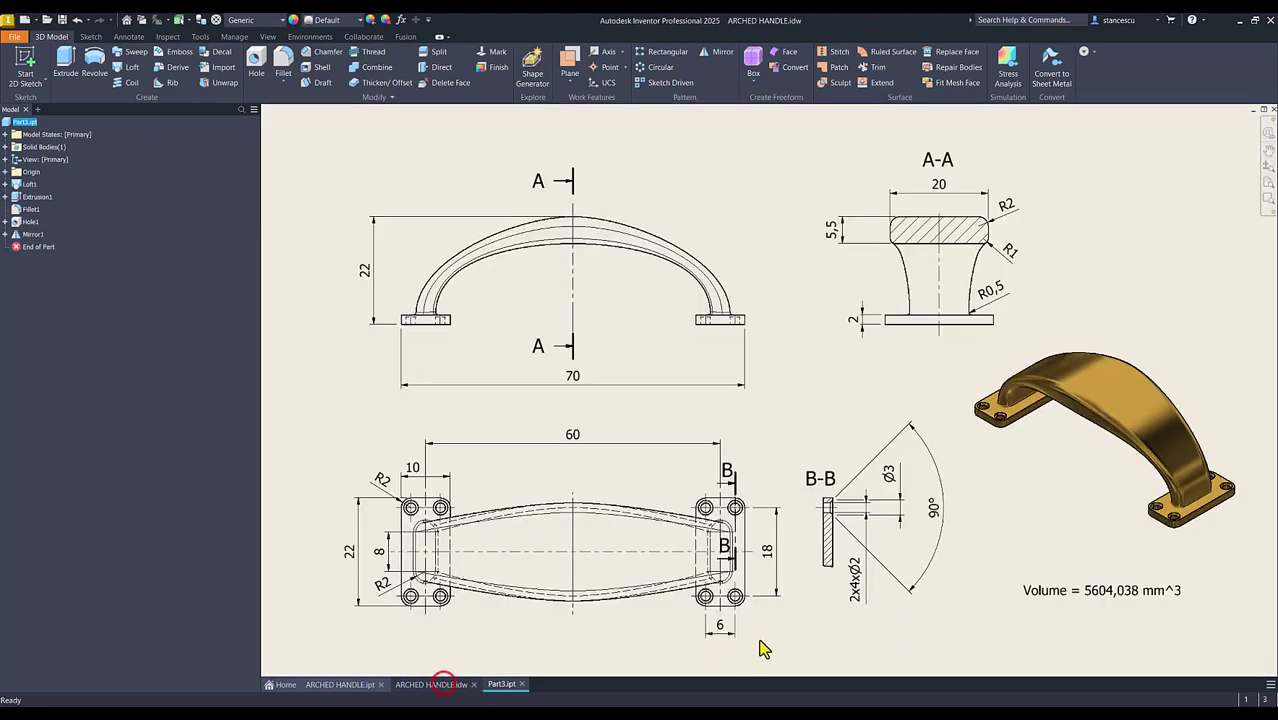
pyautogui.doubleClick(1105, 590)
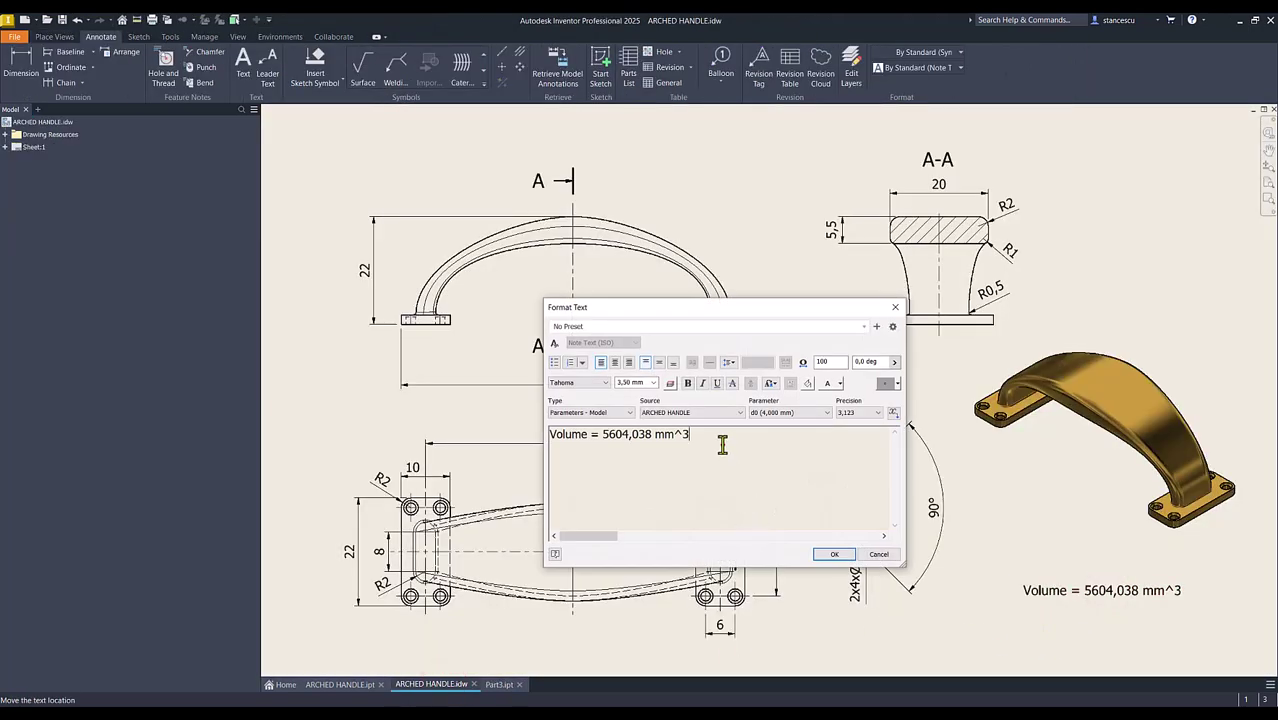
pyautogui.press('Return')
pyautogui.hotkey('ctrl', 'v')
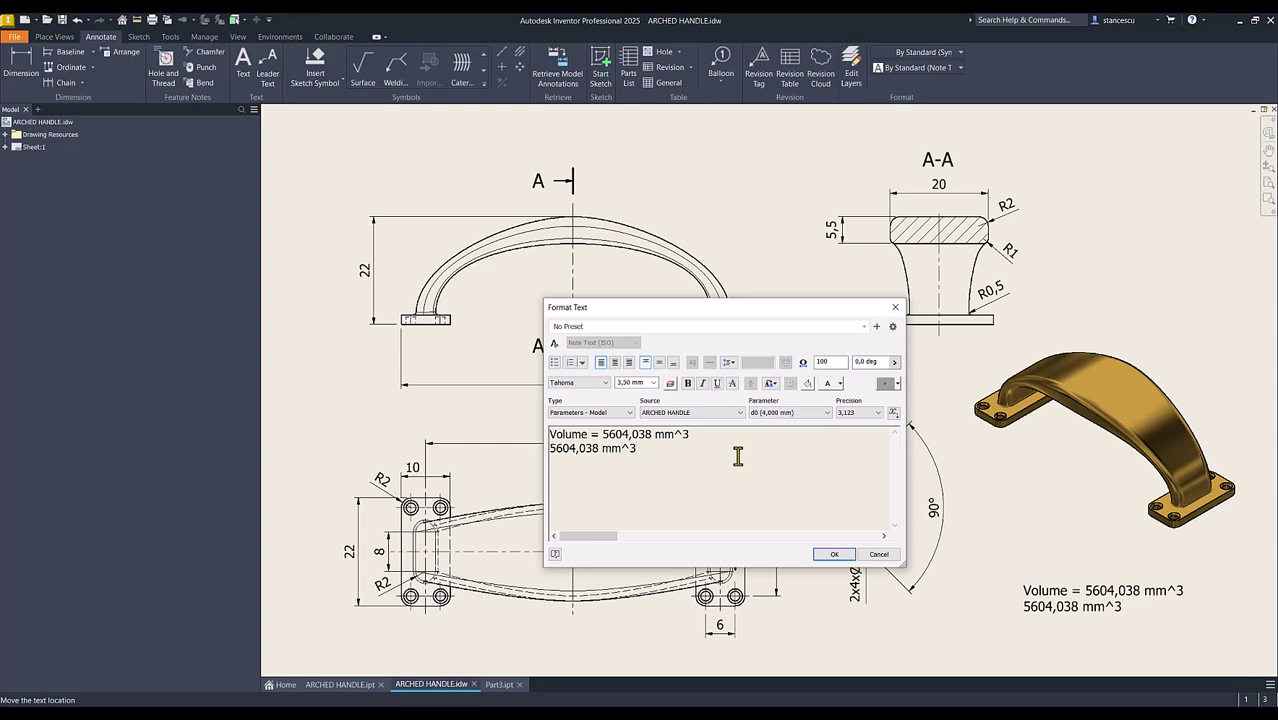
pyautogui.click(880, 556)
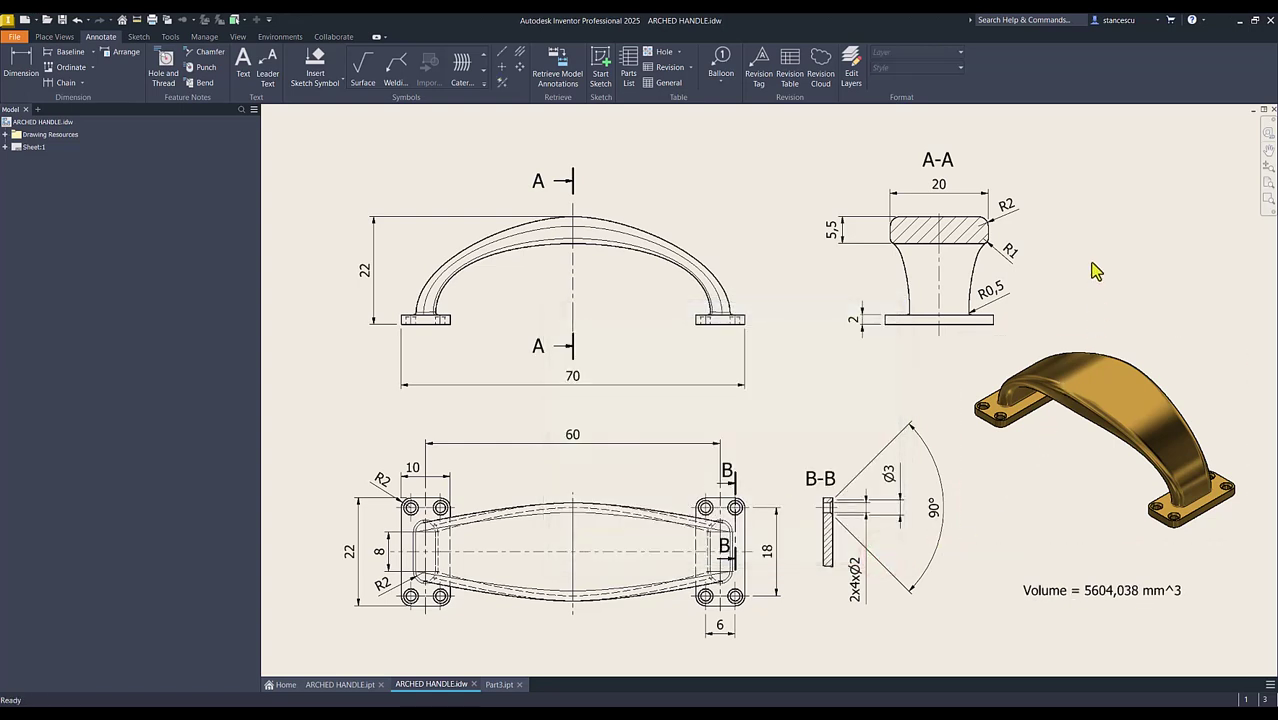
pyautogui.click(792, 360)
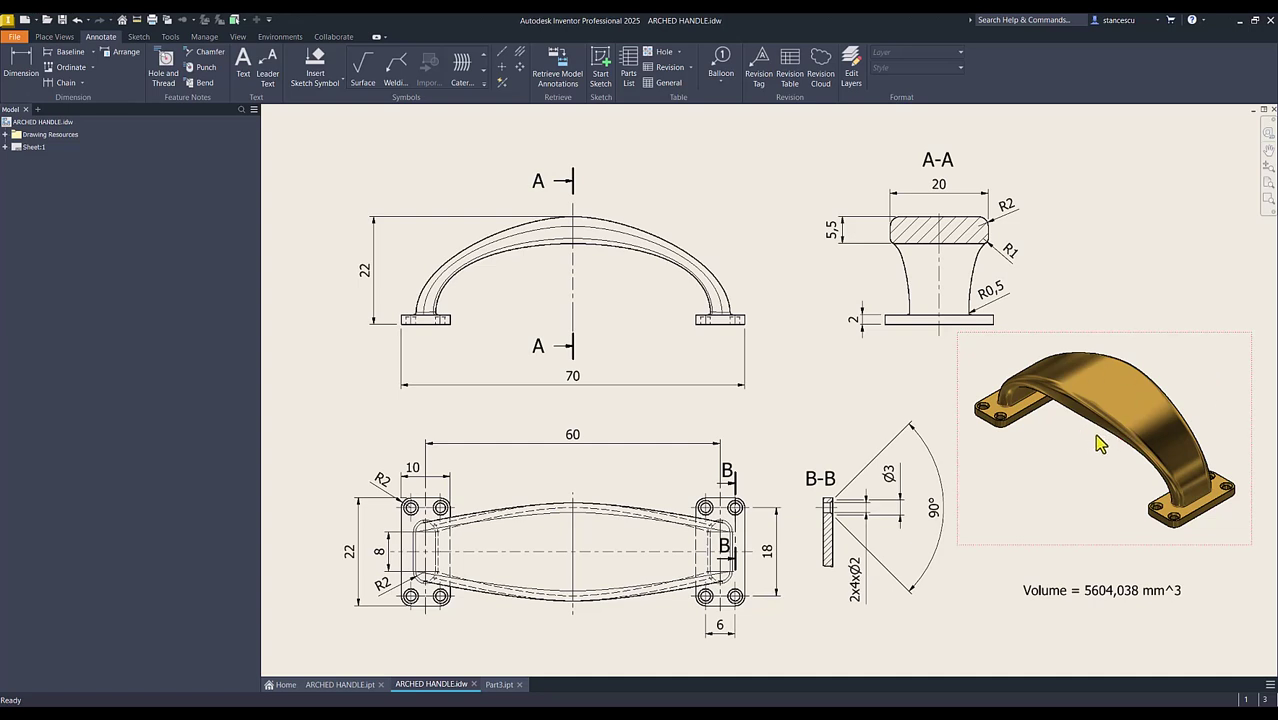
# - Back in Part3, switch the visual style to smooth shading without edges
pyautogui.click(501, 685)
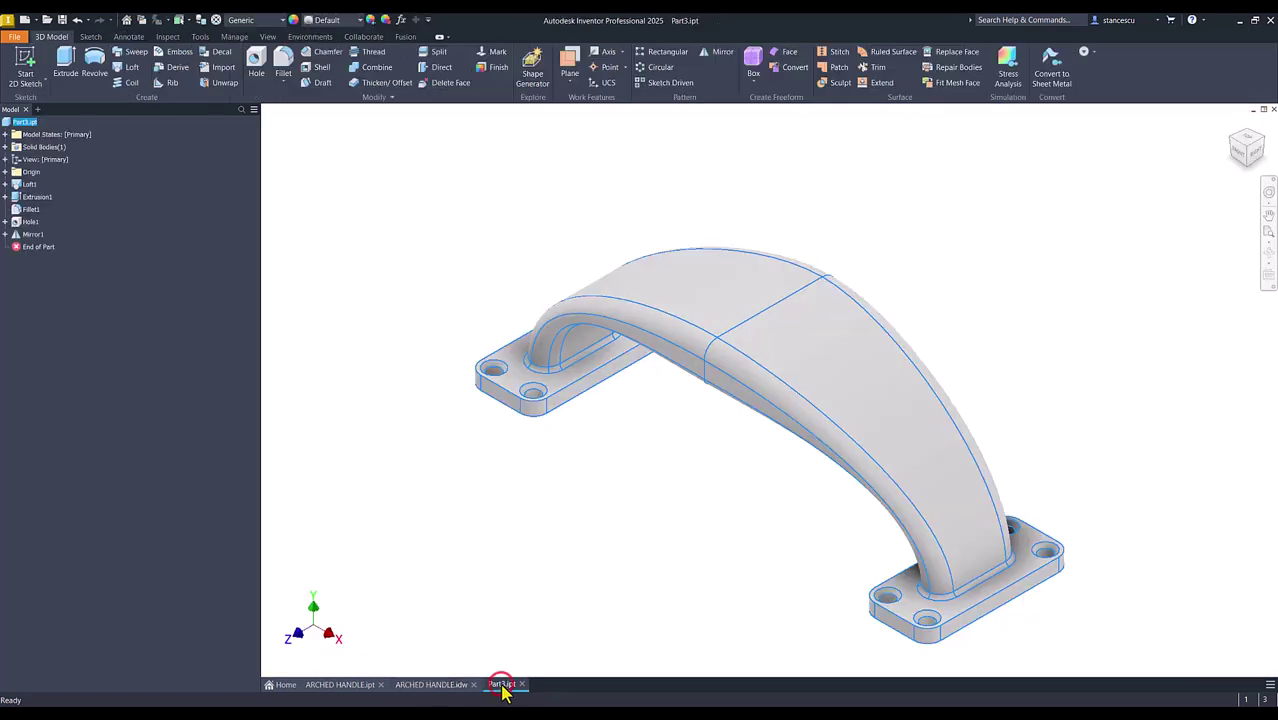
pyautogui.click(350, 252)
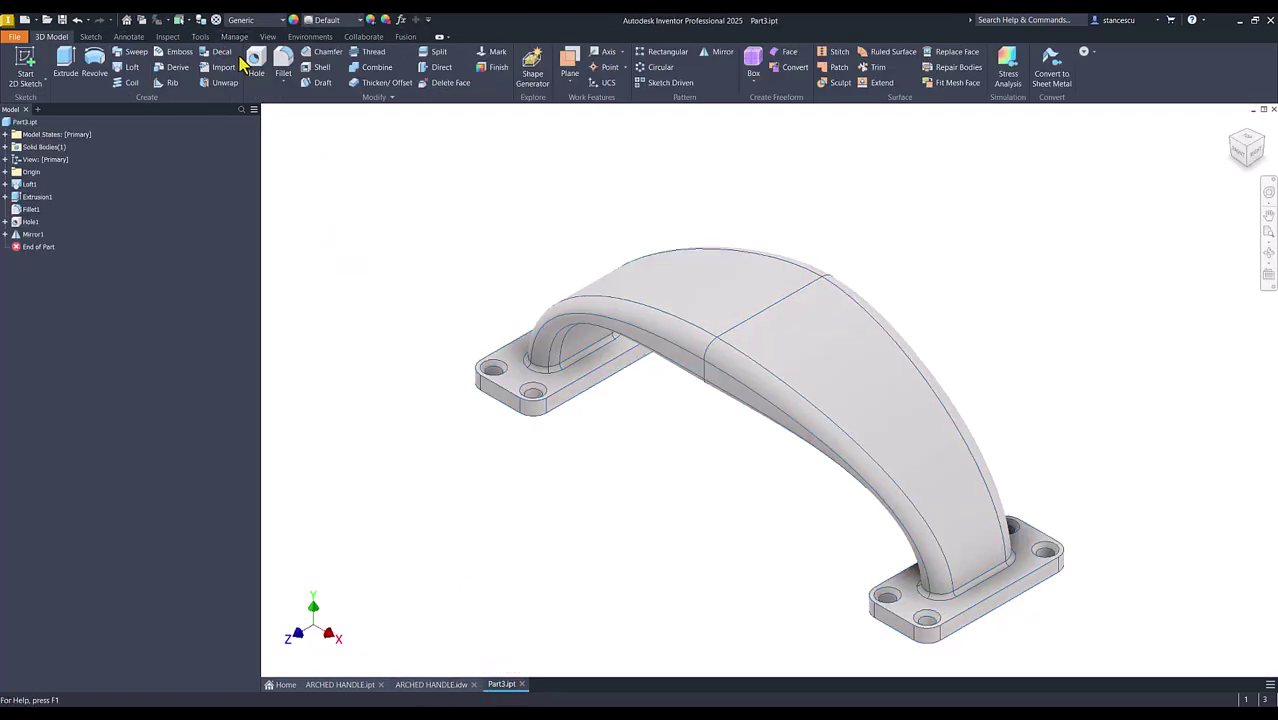
pyautogui.click(268, 36)
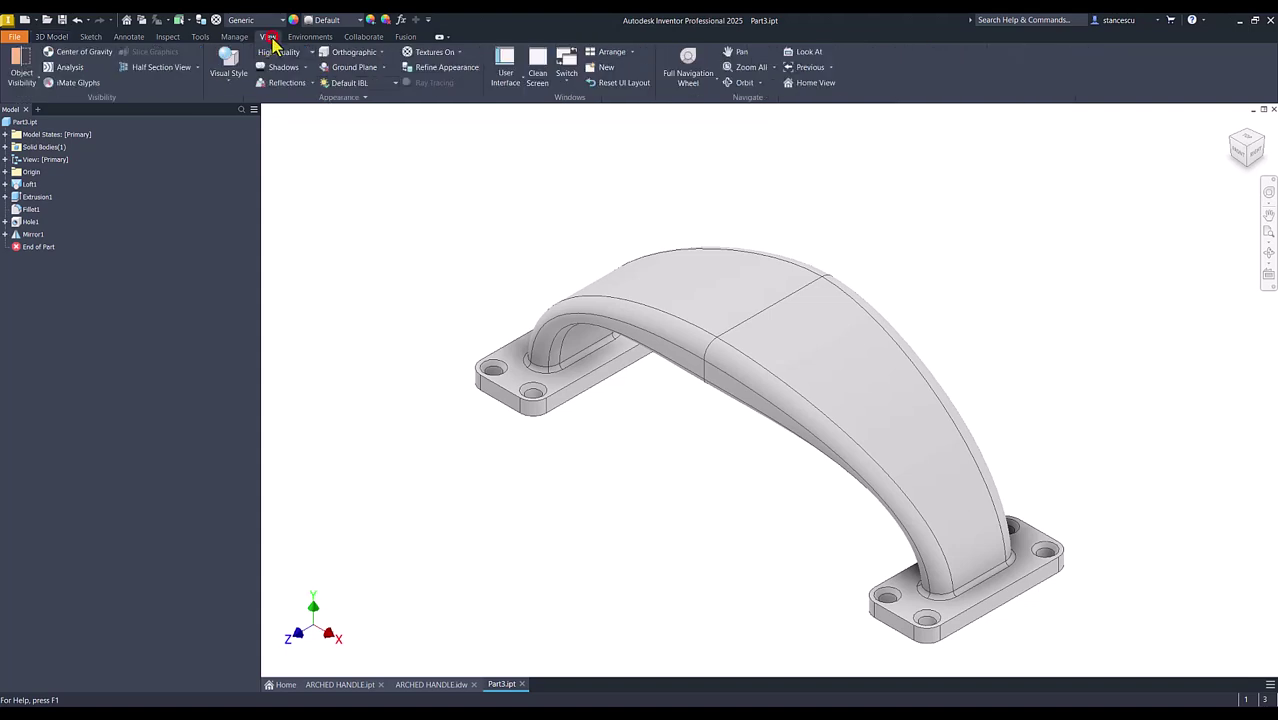
pyautogui.click(237, 80)
pyautogui.click(250, 130)
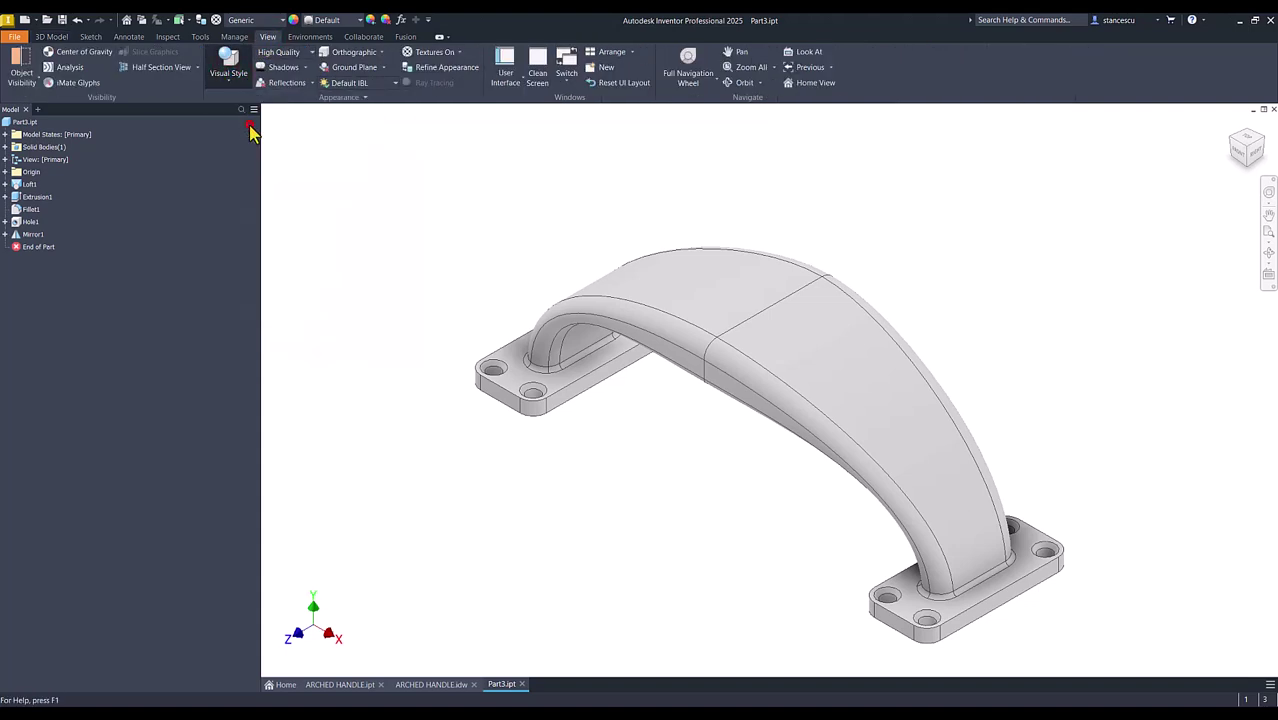
# - Assign the Brass, Soft Yellow material to the part
pyautogui.click(357, 206)
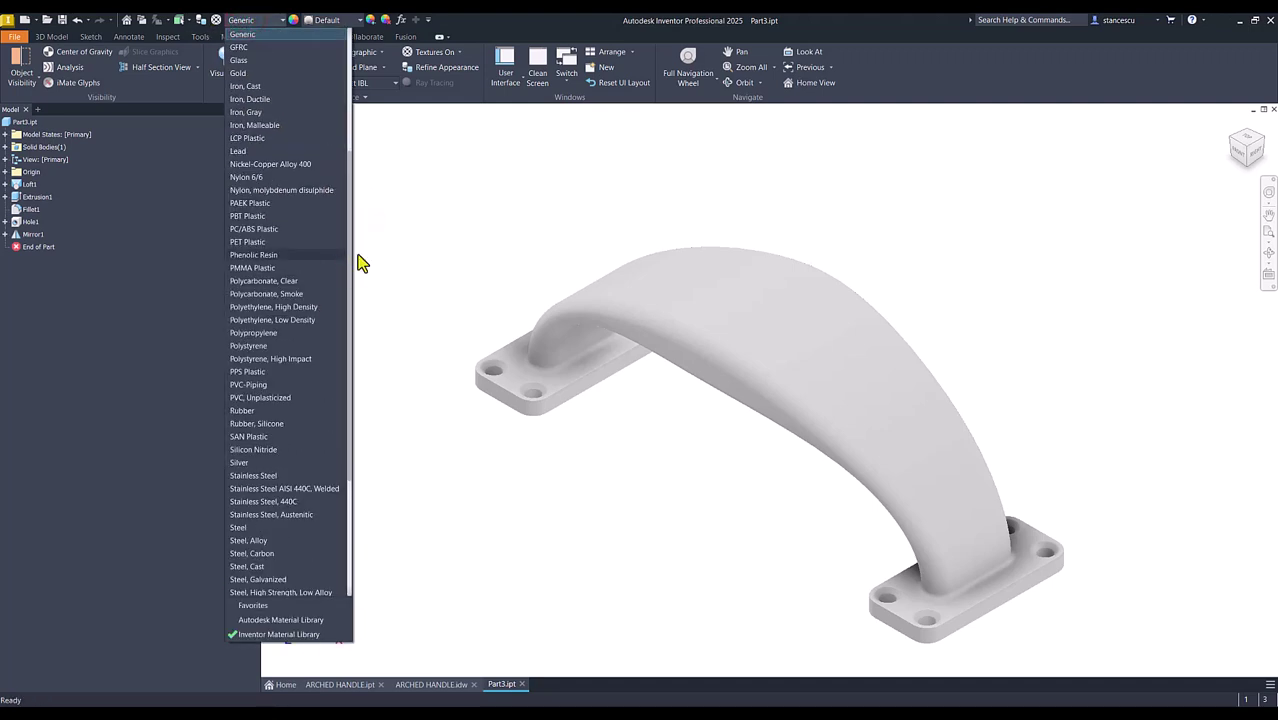
pyautogui.scroll(-2, 362, 263)
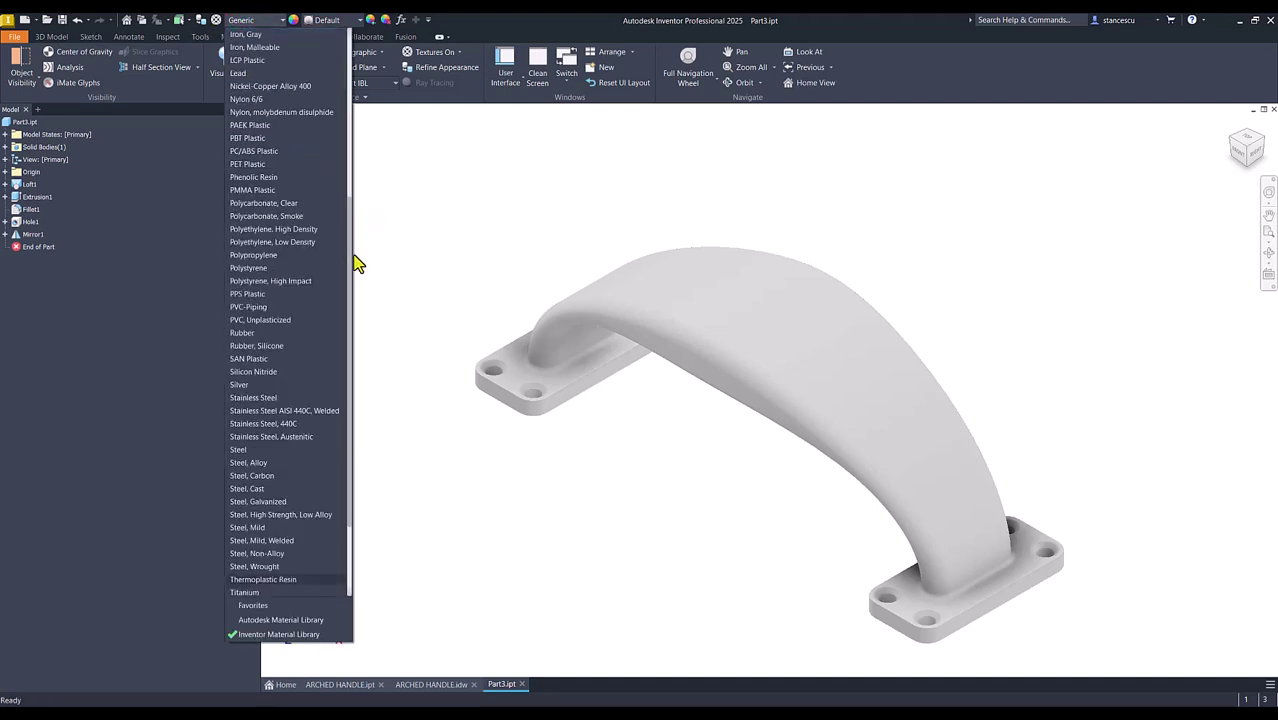
pyautogui.scroll(5, 357, 262)
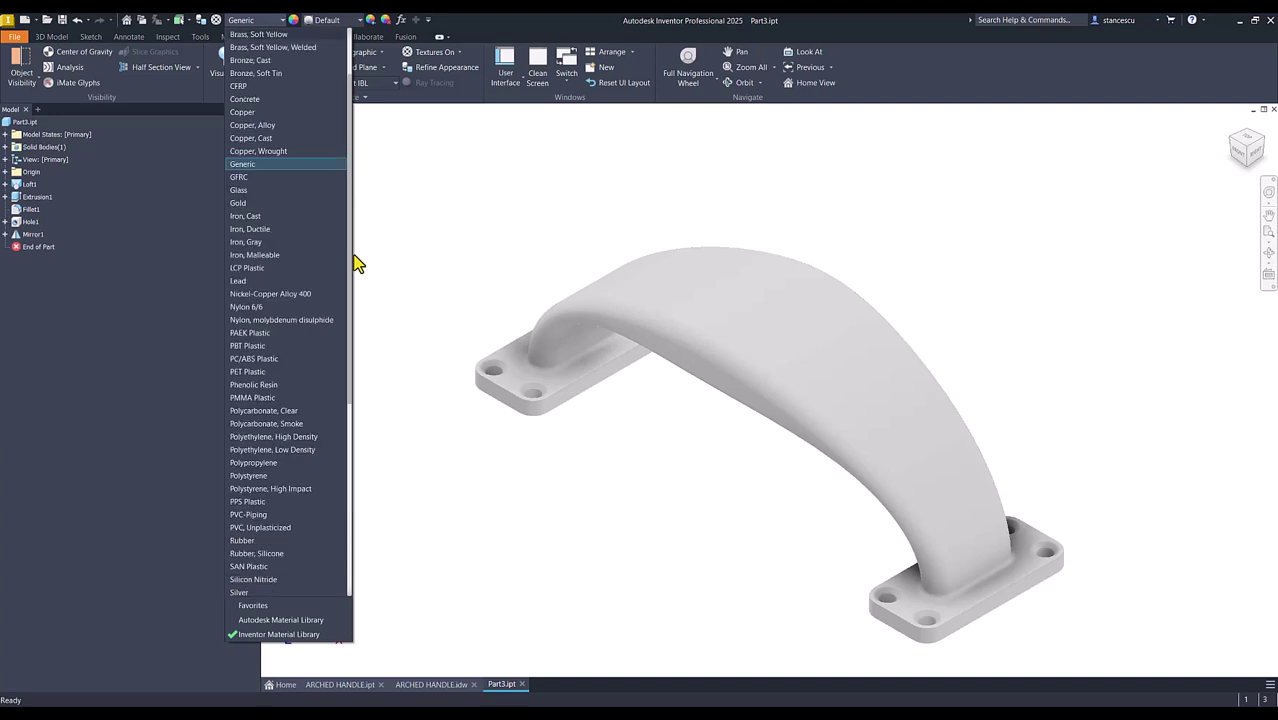
pyautogui.click(266, 34)
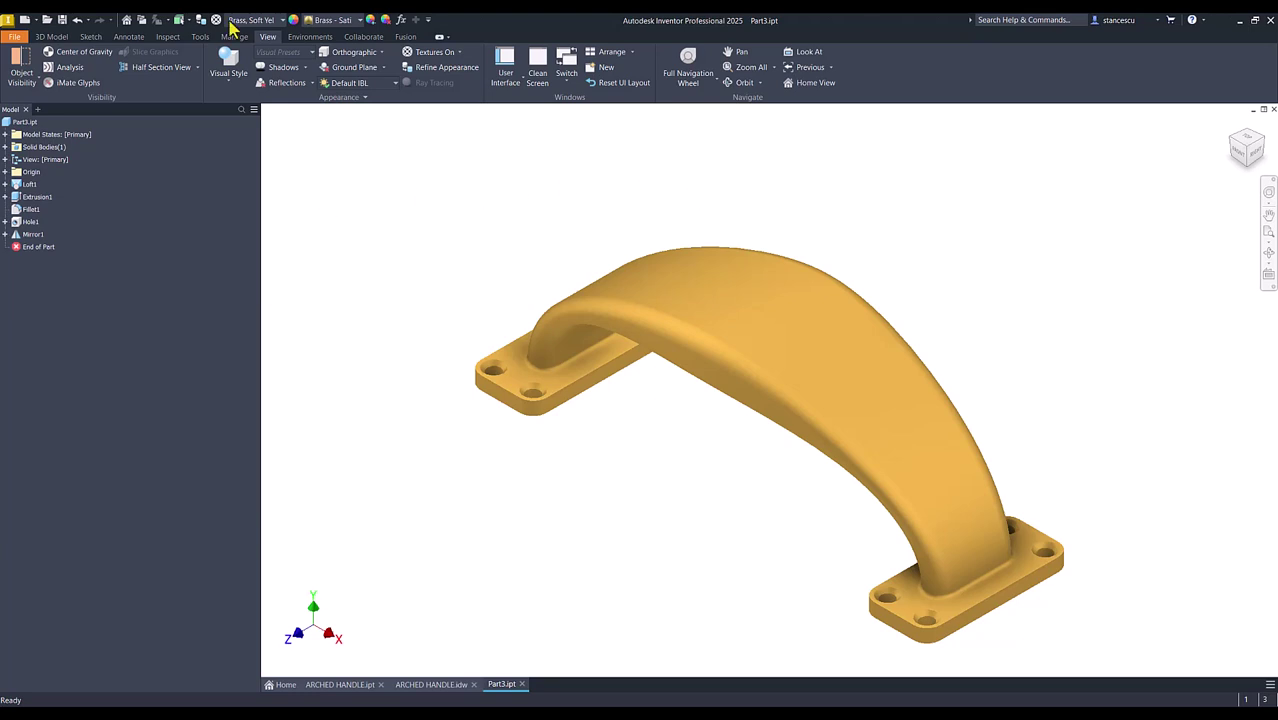
# - Change the lighting style from Default IBL to Two Lights
pyautogui.click(302, 37)
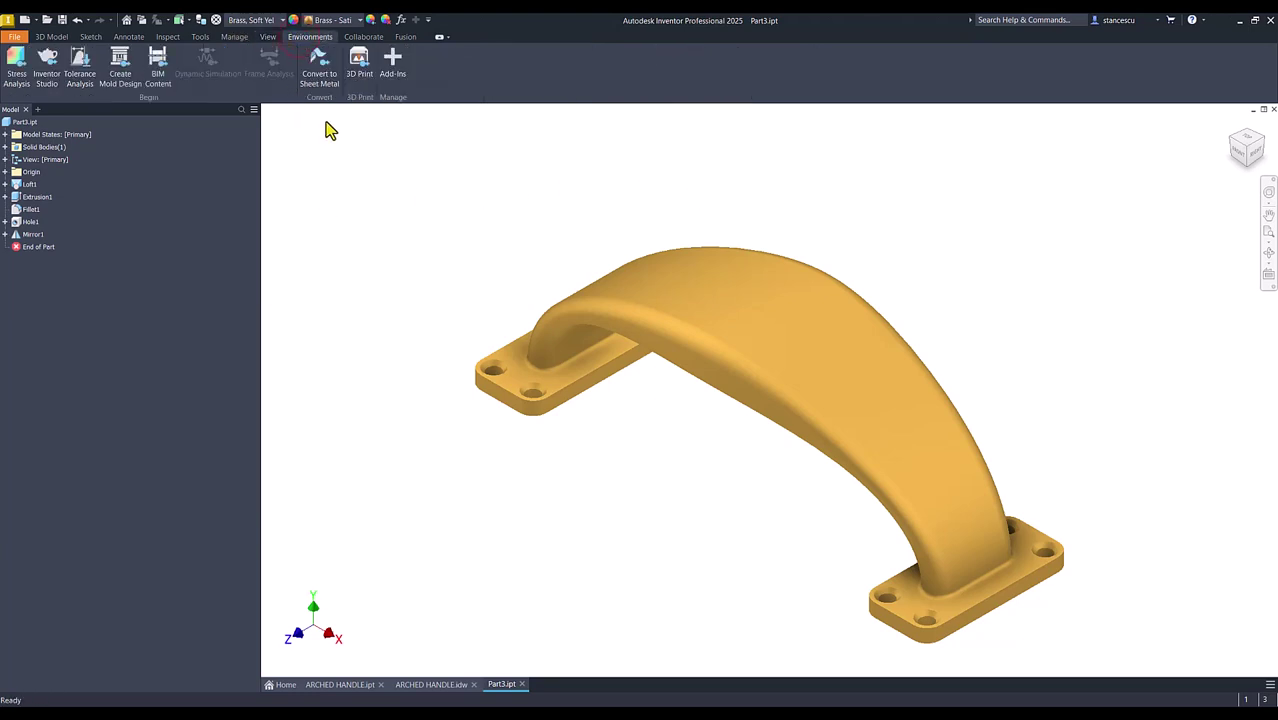
pyautogui.click(267, 38)
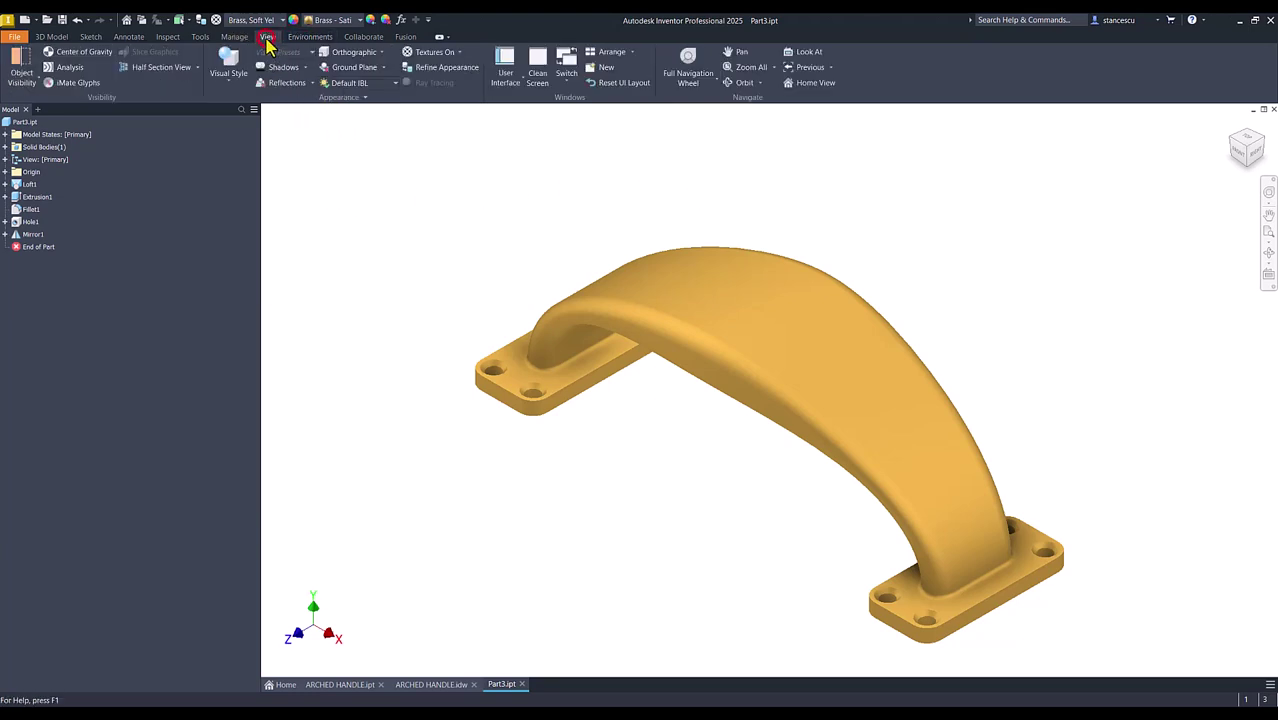
pyautogui.click(346, 84)
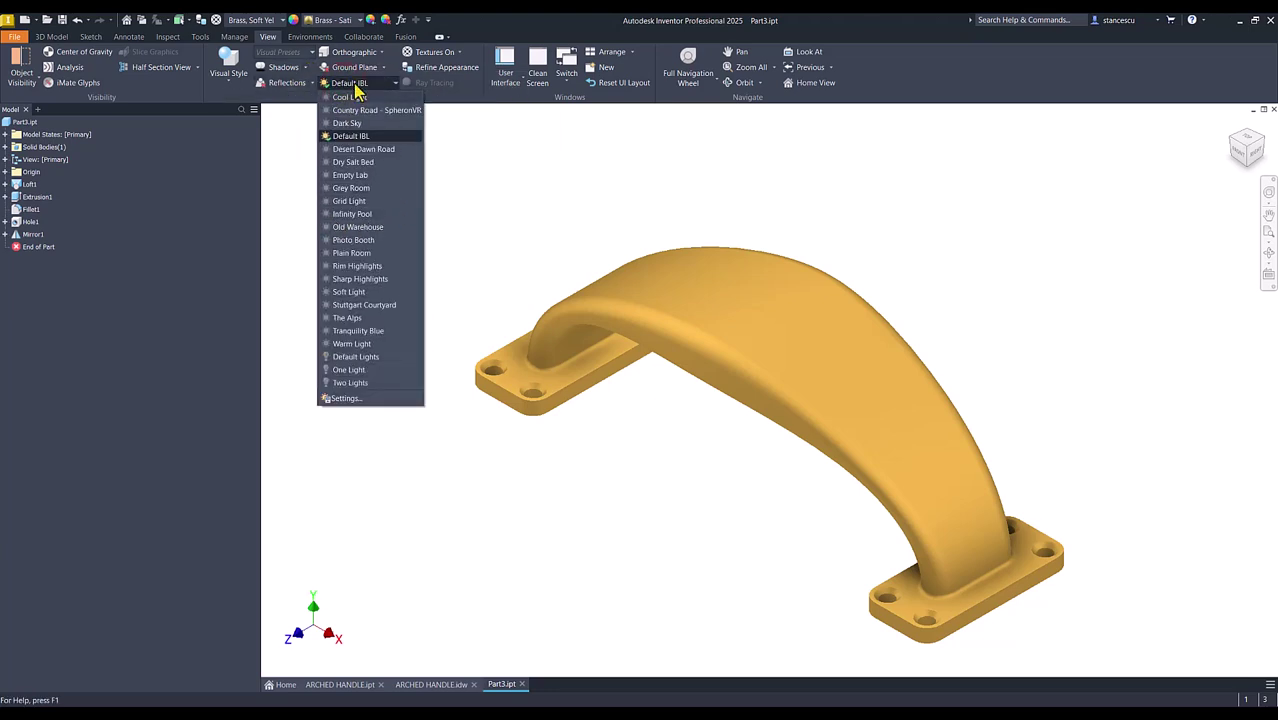
pyautogui.click(349, 384)
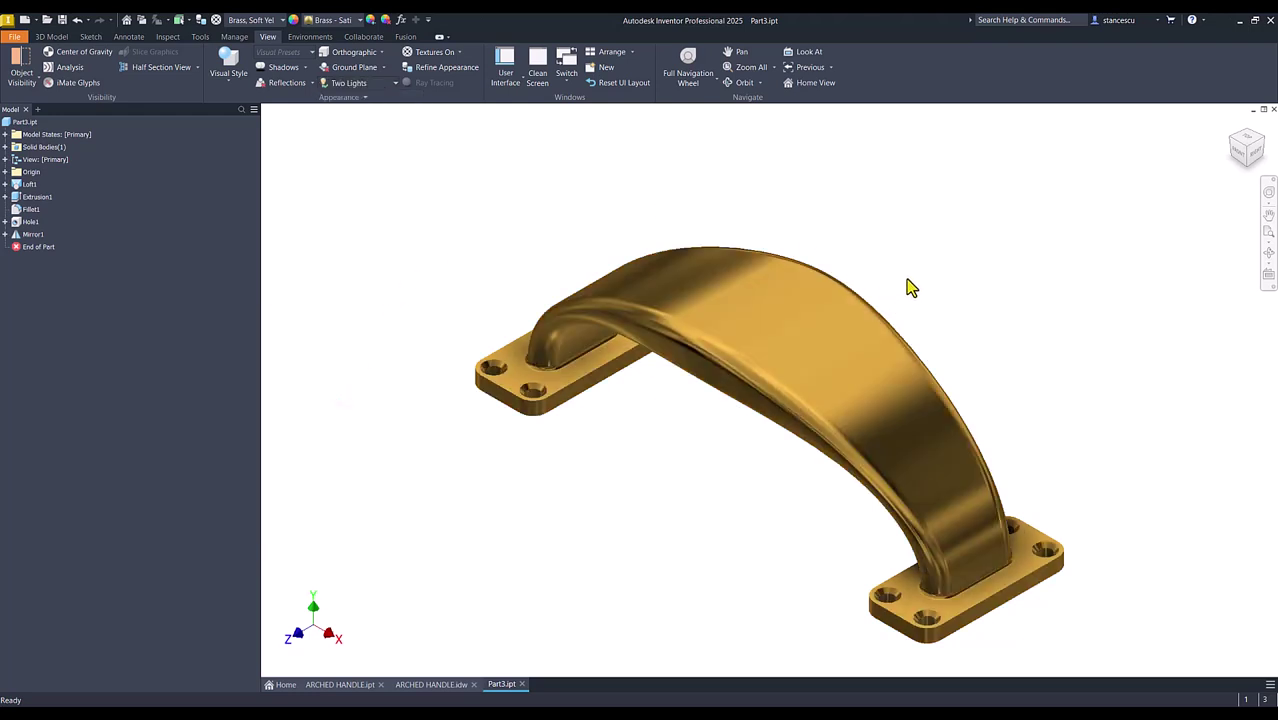
pyautogui.click(388, 314)
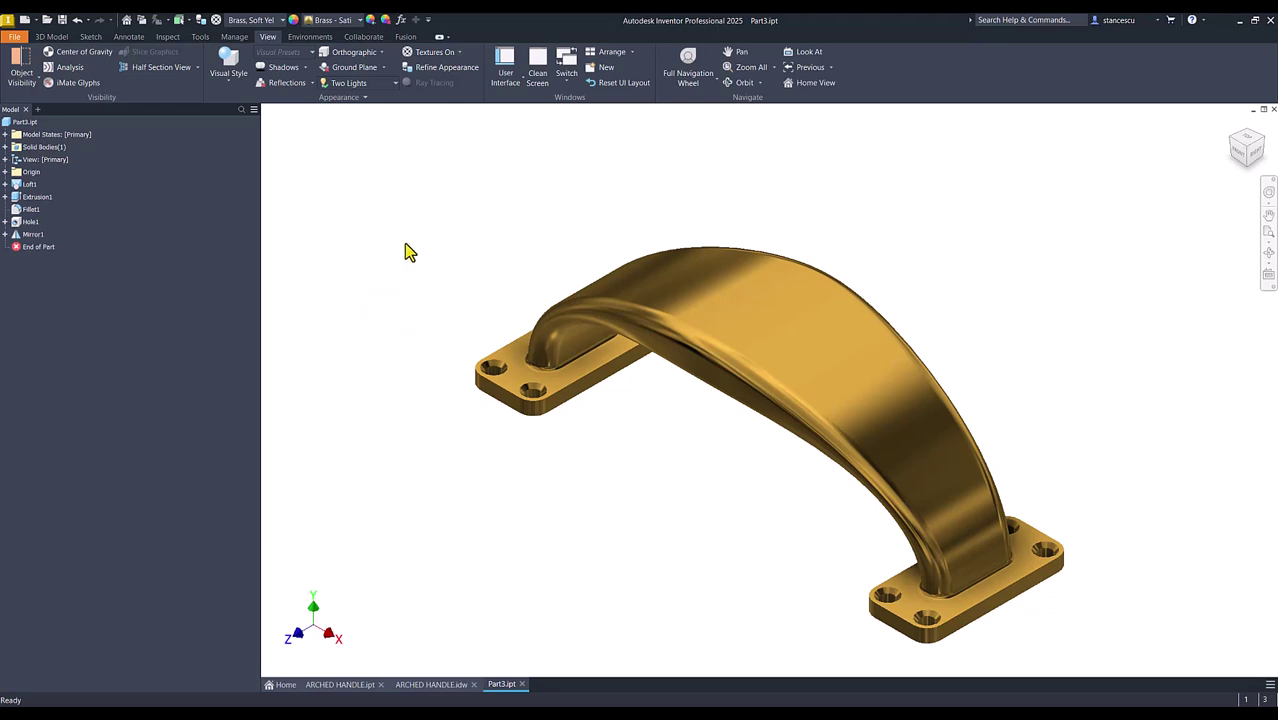